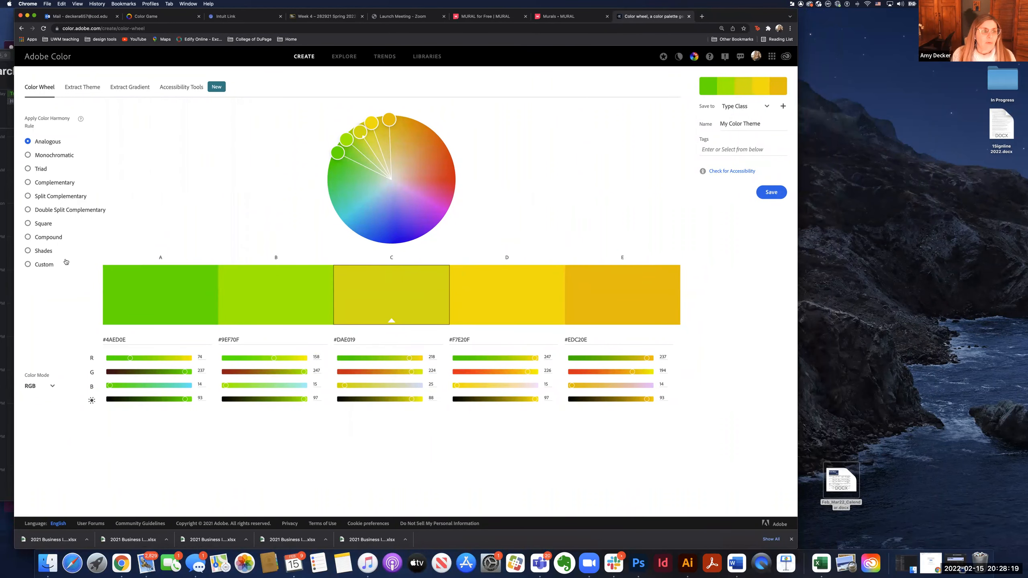
Try the Monochromatic and Triad harmony rules, and shift the Triad base color to teal.
{"action": "left_click", "coordinate": [28, 155]}
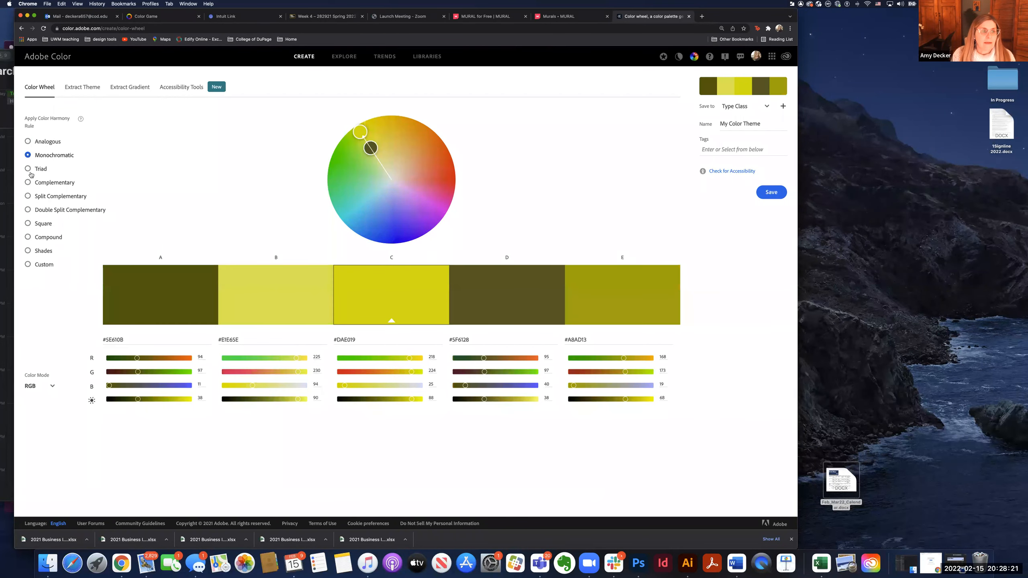
{"action": "left_click", "coordinate": [30, 171]}
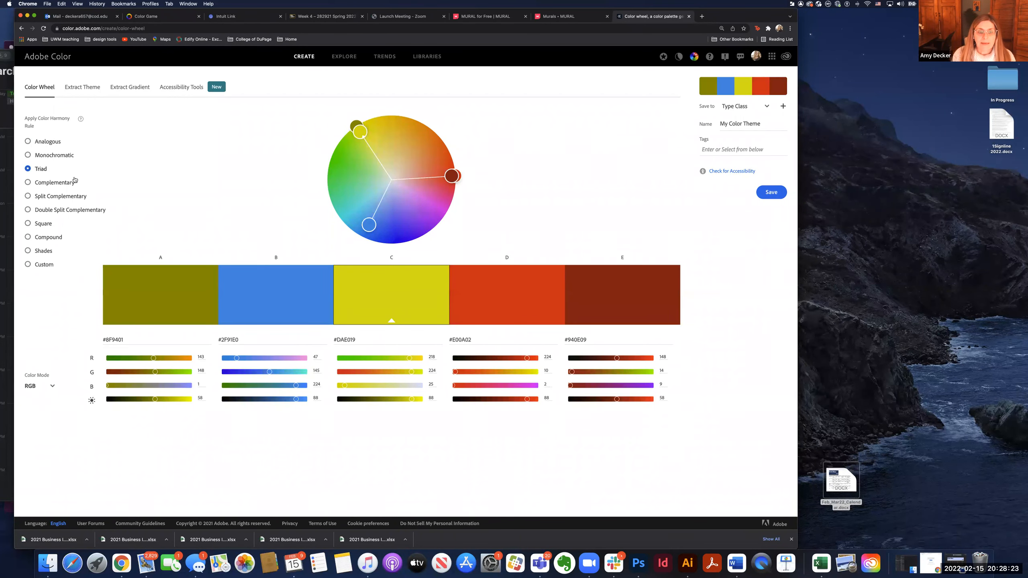
{"action": "left_click_drag", "start_coordinate": [361, 134], "coordinate": [333, 207]}
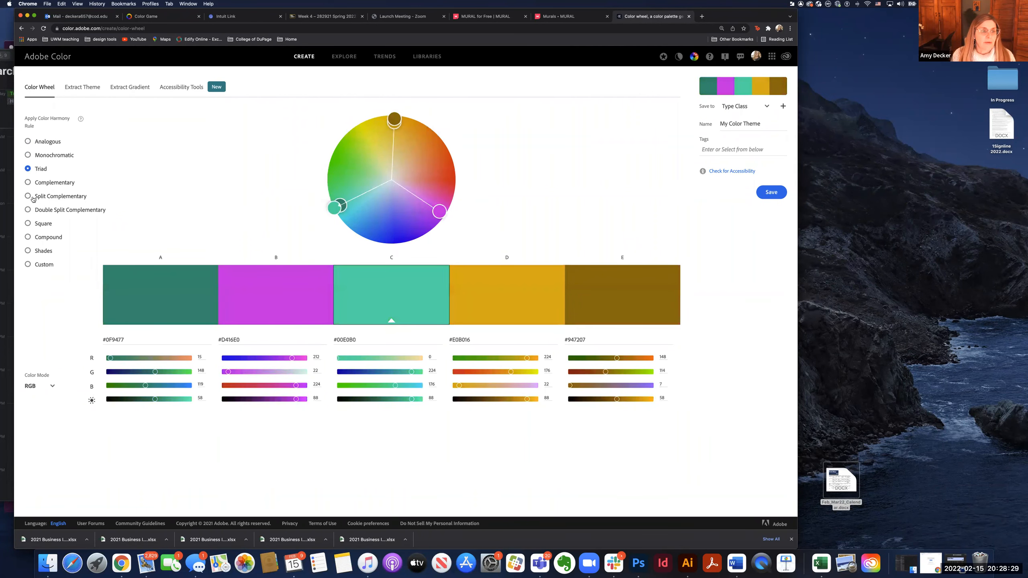
Apply the Split Complementary harmony rule and set the base color to green, about #1AE04E.
{"action": "left_click", "coordinate": [35, 198]}
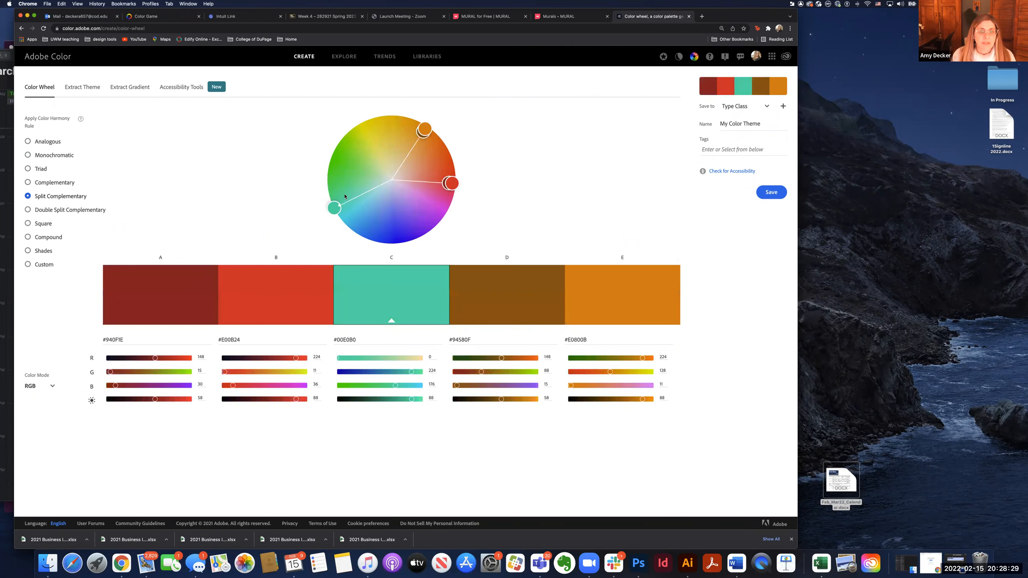
{"action": "left_click", "coordinate": [336, 176]}
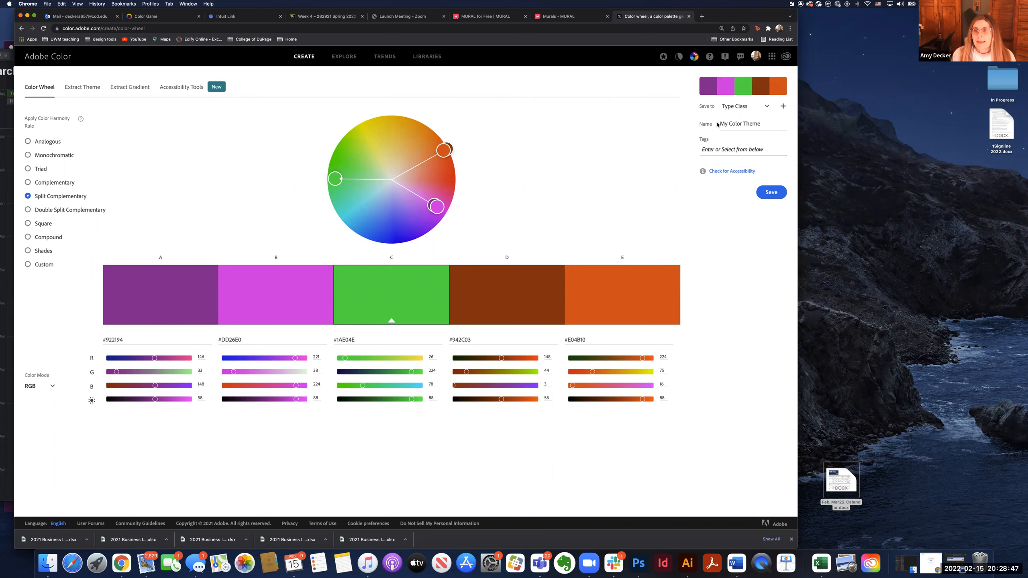
Name the color theme "project 1 COD" and save it to the Type Class library.
{"action": "left_click", "coordinate": [781, 106]}
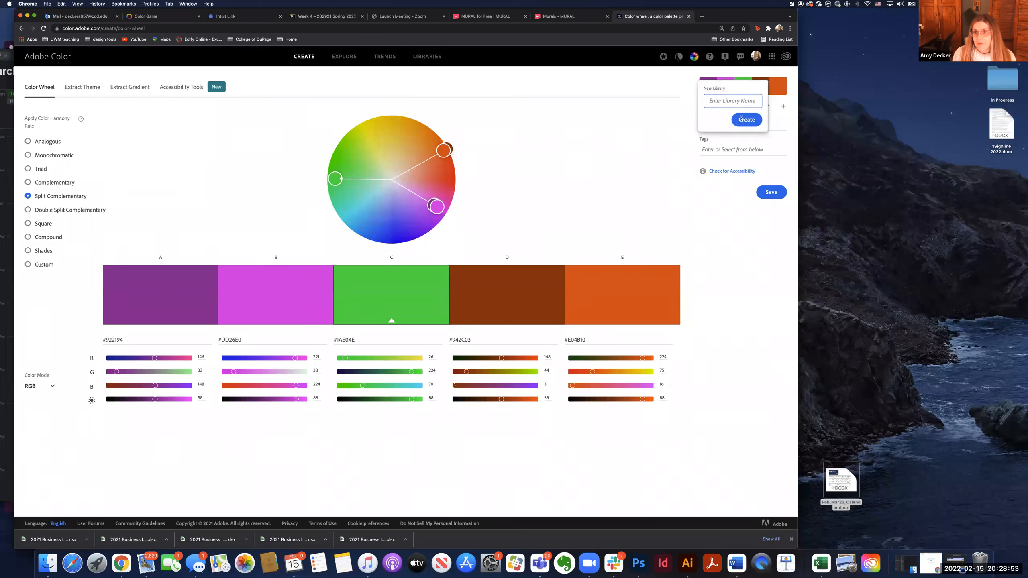
{"action": "key", "text": "Escape"}
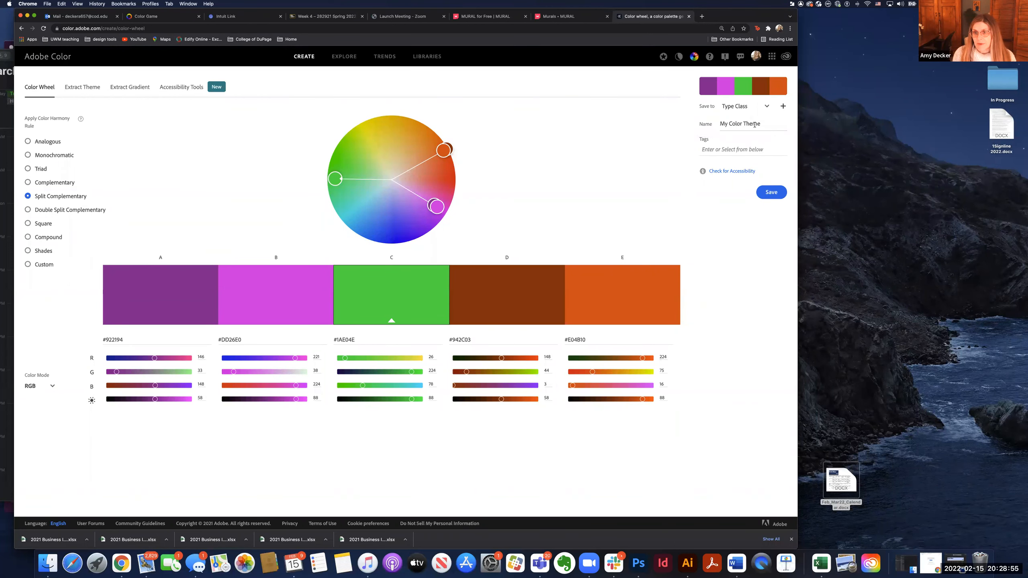
{"action": "left_click", "coordinate": [754, 124]}
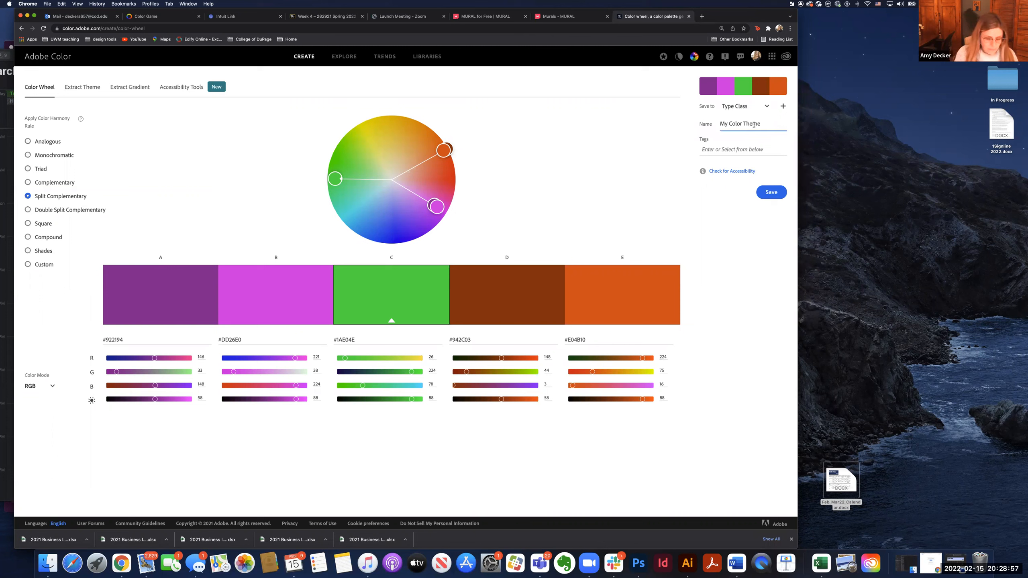
{"action": "key", "text": "super+a"}
{"action": "type", "text": "pro"}
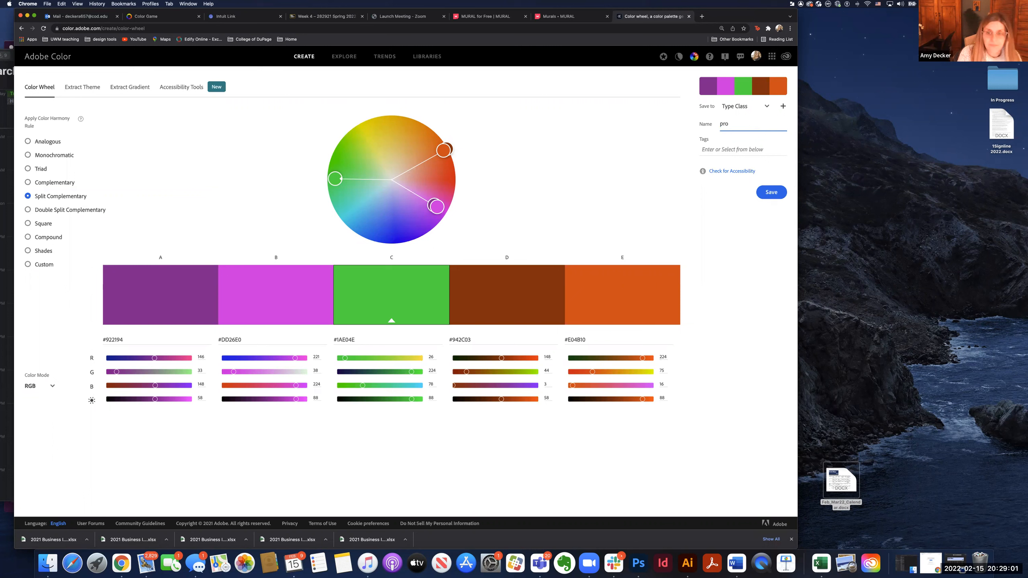
{"action": "type", "text": "ject 1"}
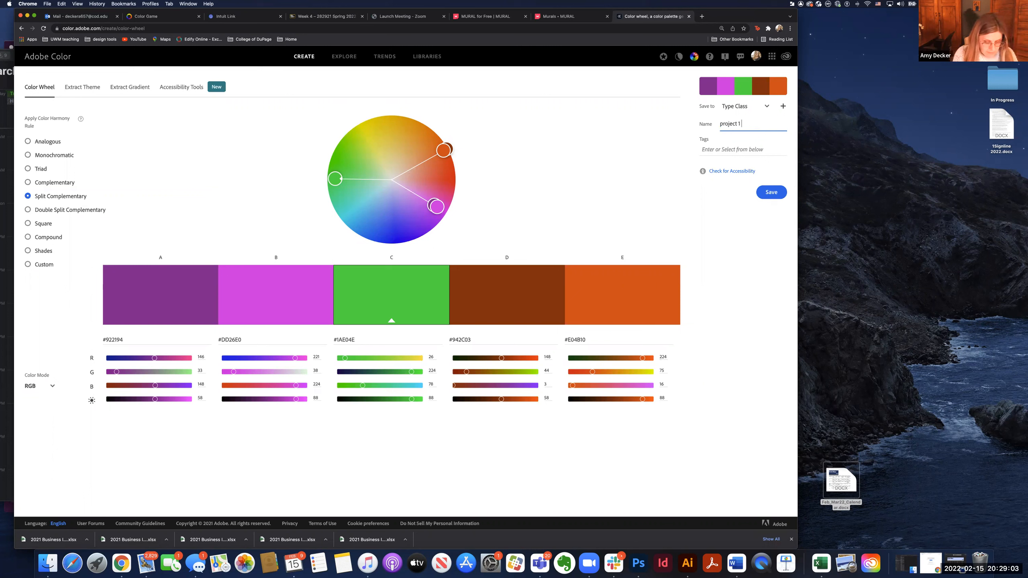
{"action": "type", "text": " COD"}
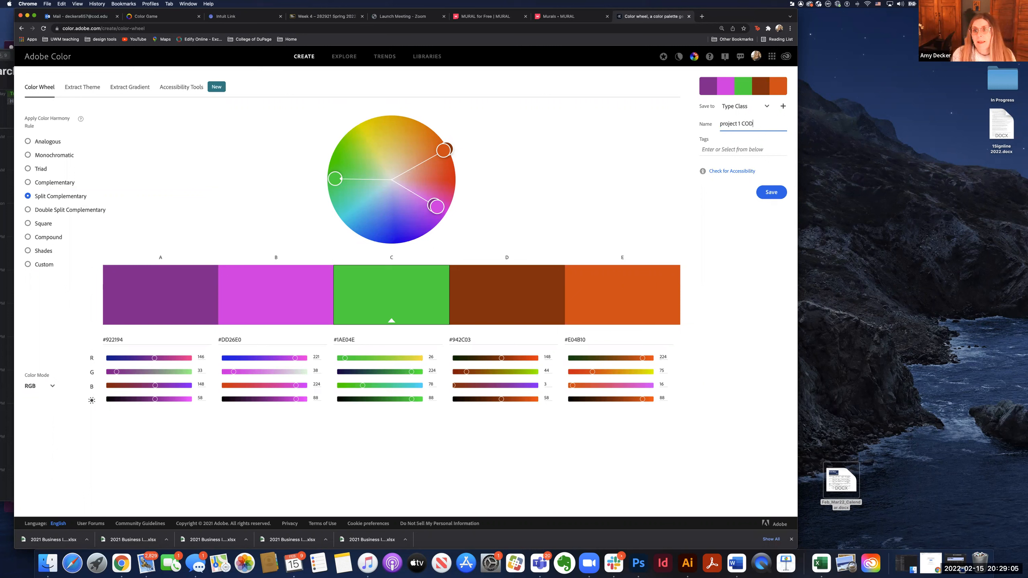
{"action": "left_click", "coordinate": [773, 193]}
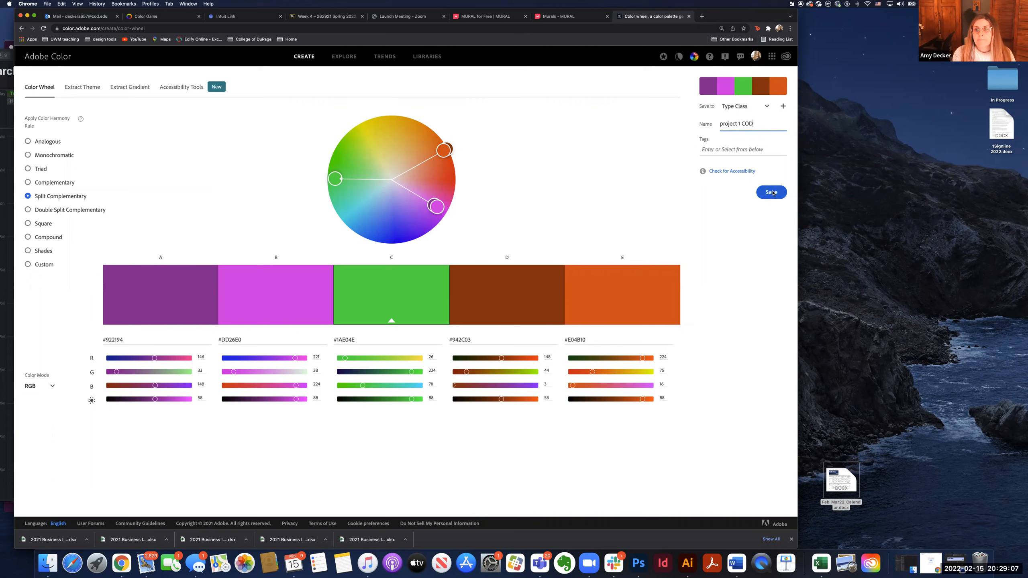
{"action": "left_click", "coordinate": [773, 193]}
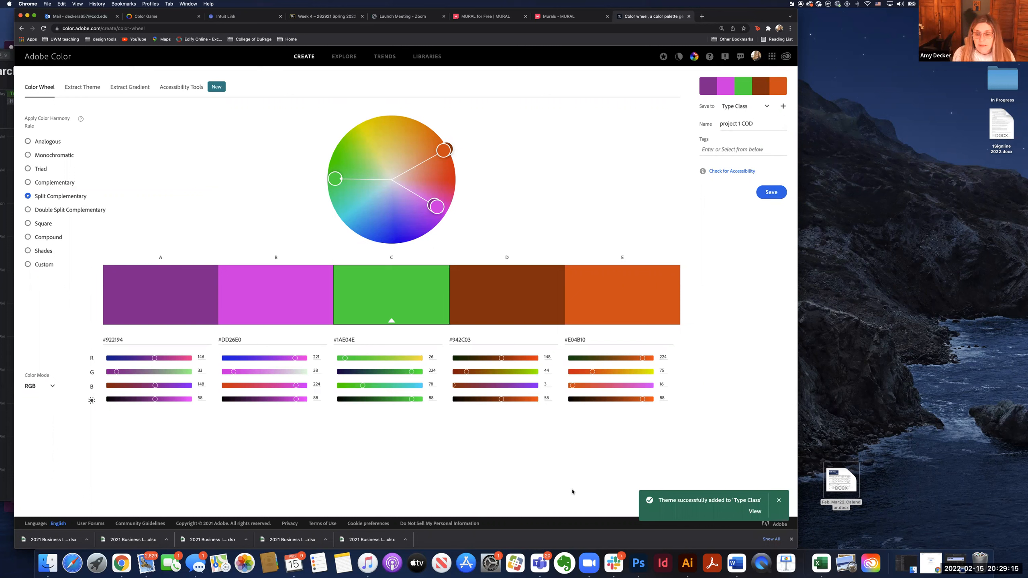
Switch to Illustrator and clear the Libraries panel away so all five luggage-tag artboards can be seen.
{"action": "left_click", "coordinate": [686, 556]}
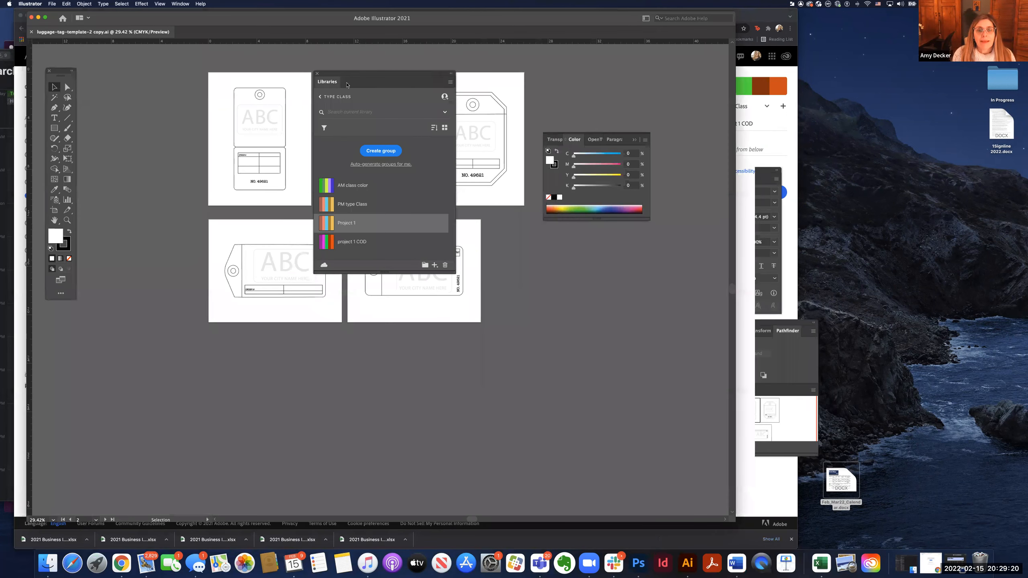
{"action": "left_click_drag", "start_coordinate": [347, 85], "coordinate": [279, 78]}
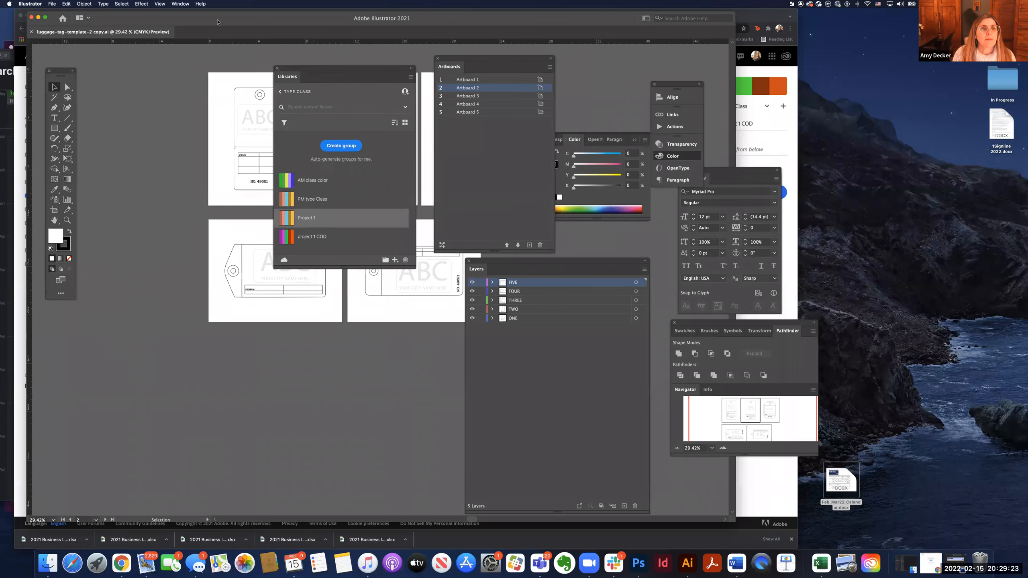
{"action": "left_click", "coordinate": [278, 75]}
{"action": "key", "text": "space"}
{"action": "left_click_drag", "start_coordinate": [381, 120], "coordinate": [273, 115]}
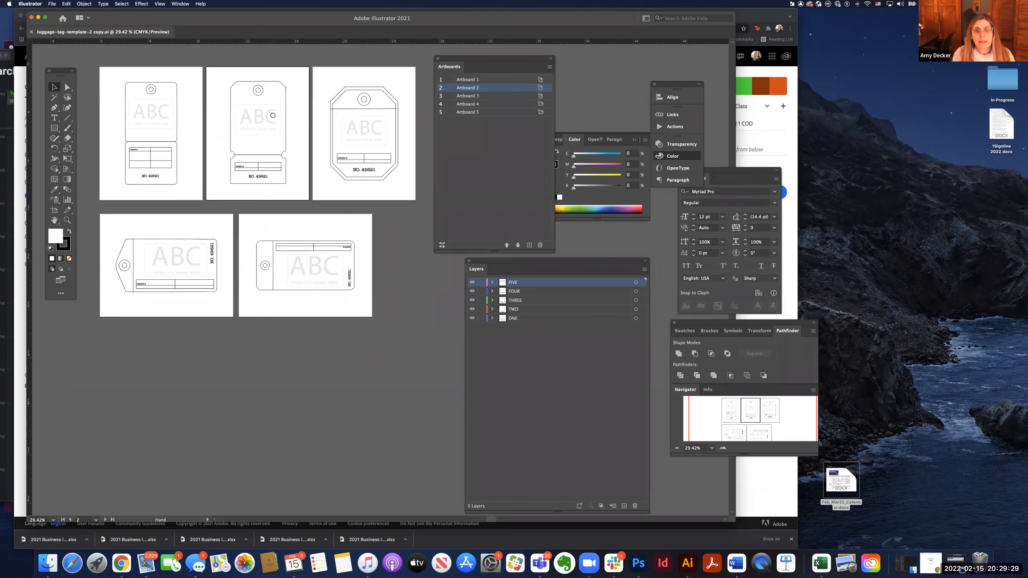
{"action": "scroll", "coordinate": [382, 291], "scroll_direction": "up", "scroll_amount": 1}
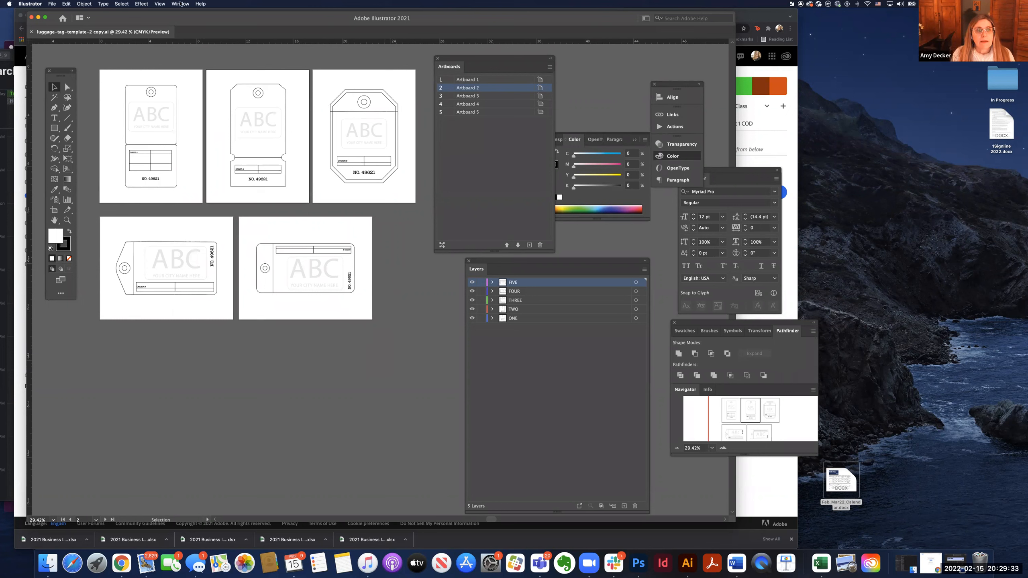
Reopen the Libraries panel showing the Type Class library, and move it off the first two artboards.
{"action": "left_click", "coordinate": [181, 4]}
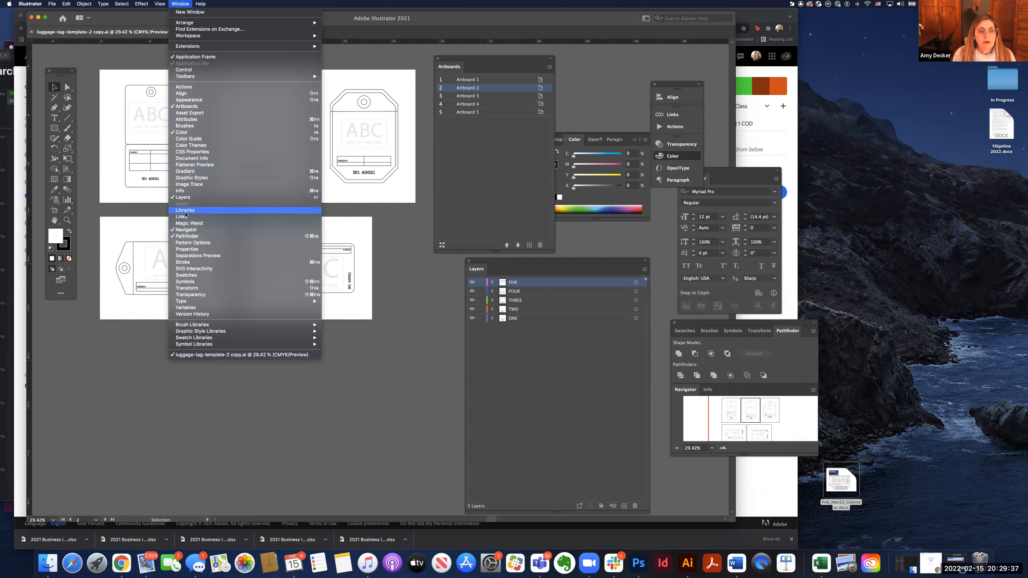
{"action": "left_click", "coordinate": [186, 211]}
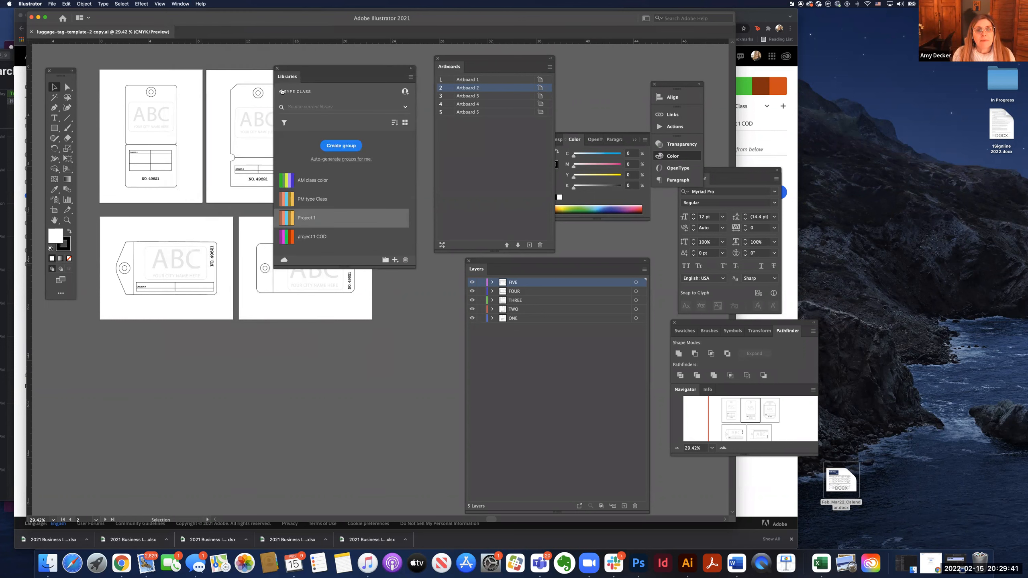
{"action": "left_click", "coordinate": [280, 92]}
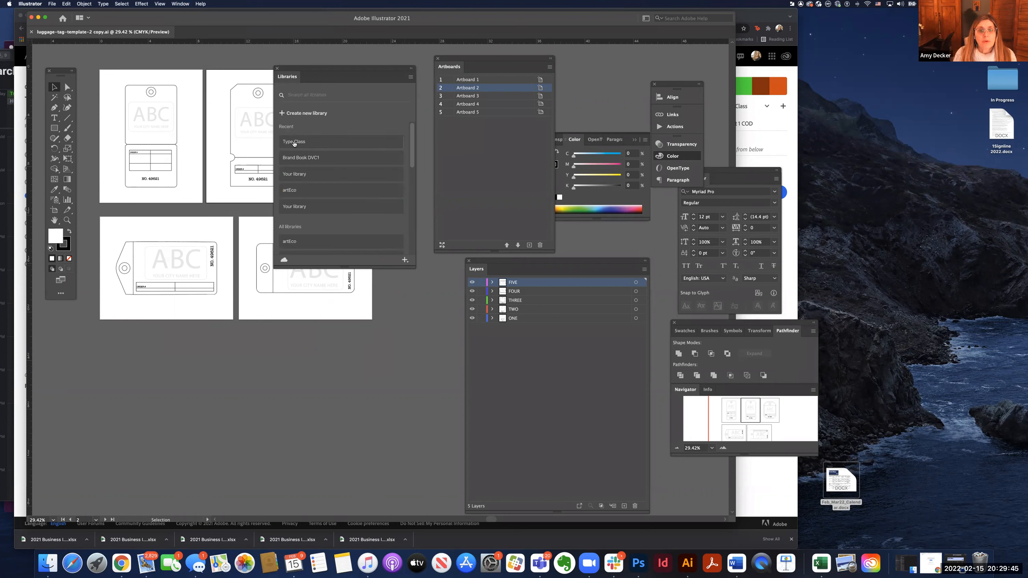
{"action": "left_click", "coordinate": [295, 142]}
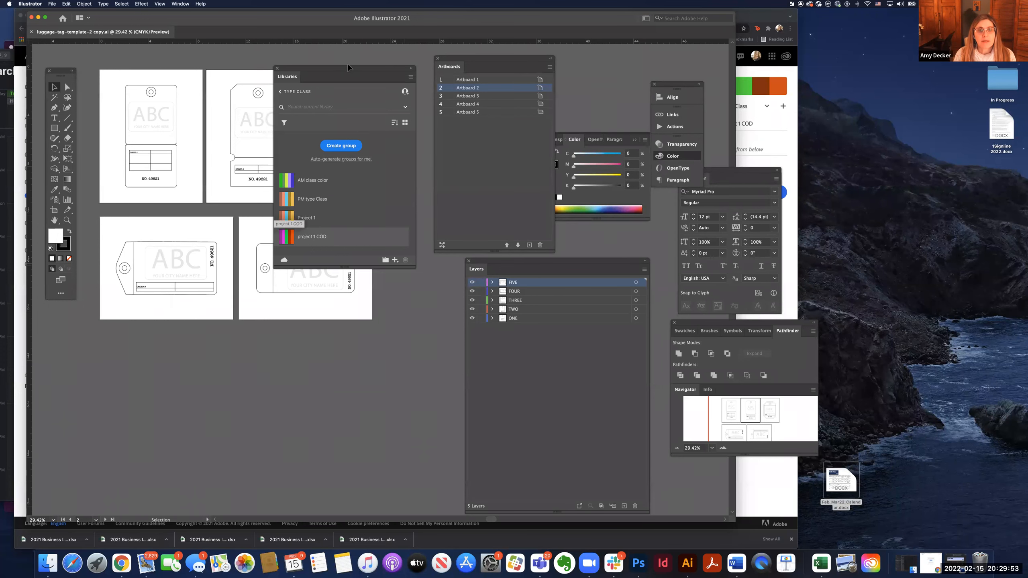
{"action": "left_click_drag", "start_coordinate": [375, 66], "coordinate": [499, 51]}
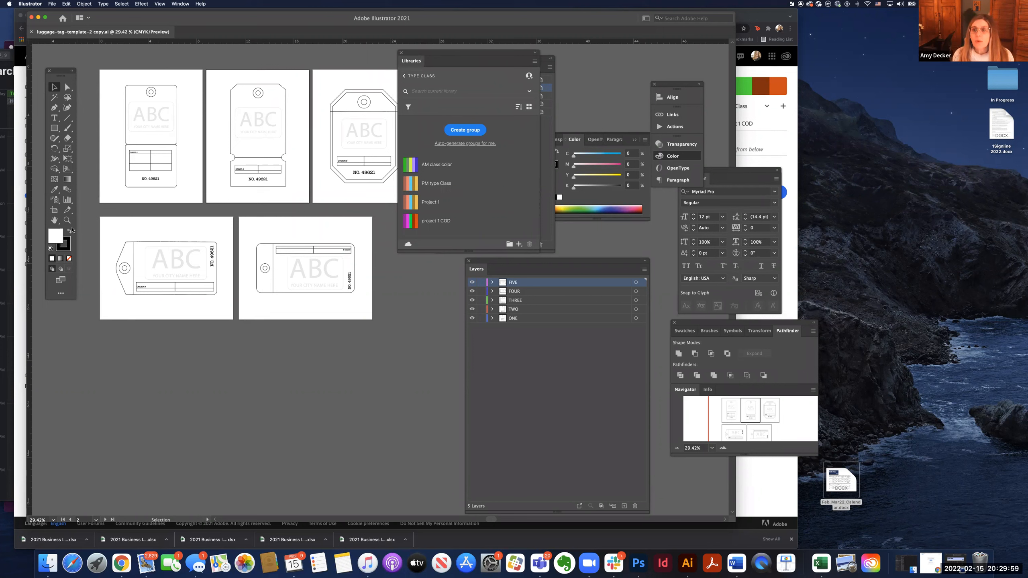
Hide layers FIVE, FOUR, THREE and TWO so that only the first tag's layer ONE is shown.
{"action": "left_click", "coordinate": [67, 220]}
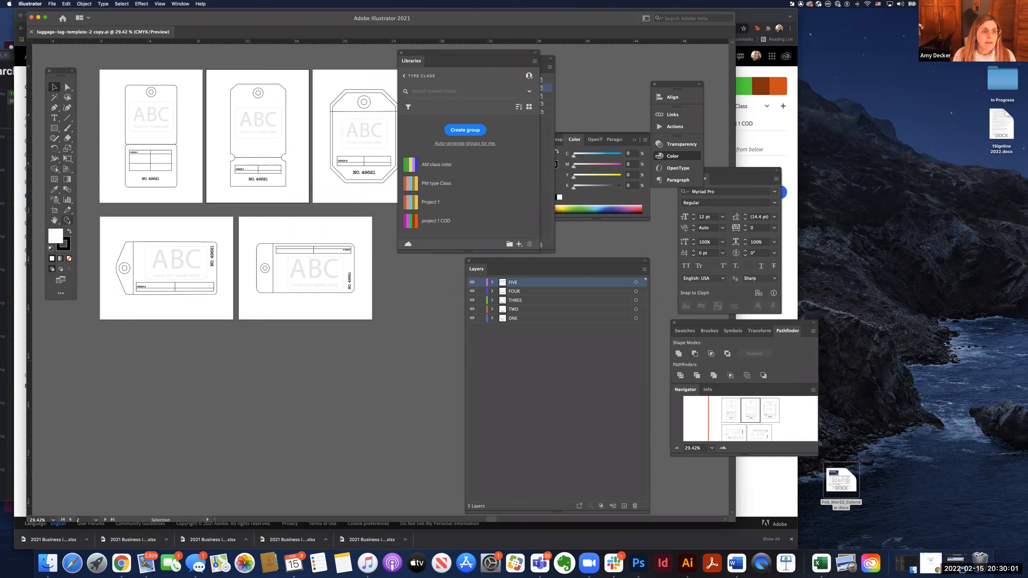
{"action": "left_click_drag", "start_coordinate": [101, 71], "coordinate": [216, 206]}
{"action": "key", "text": "space"}
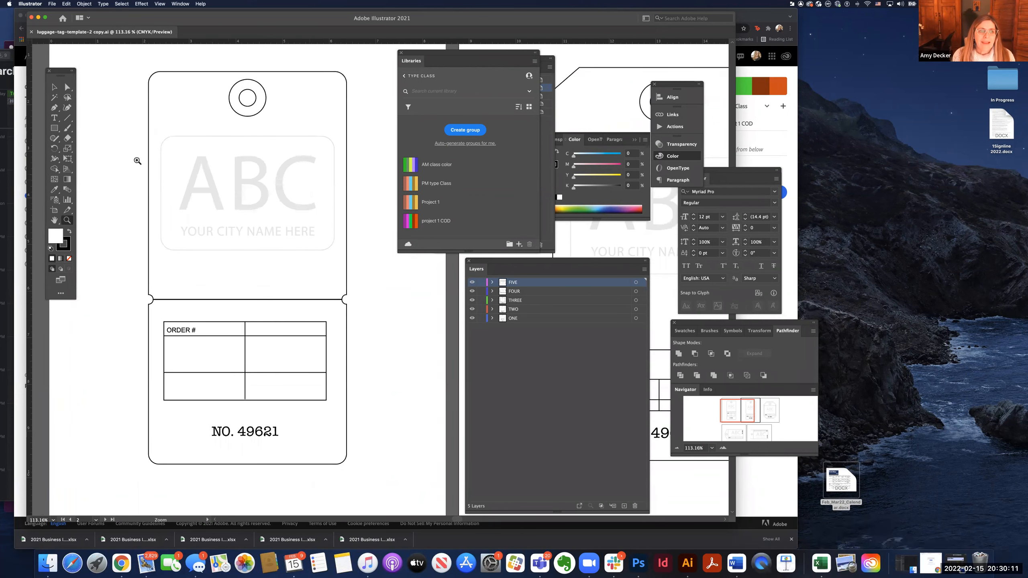
{"action": "left_click", "coordinate": [54, 87]}
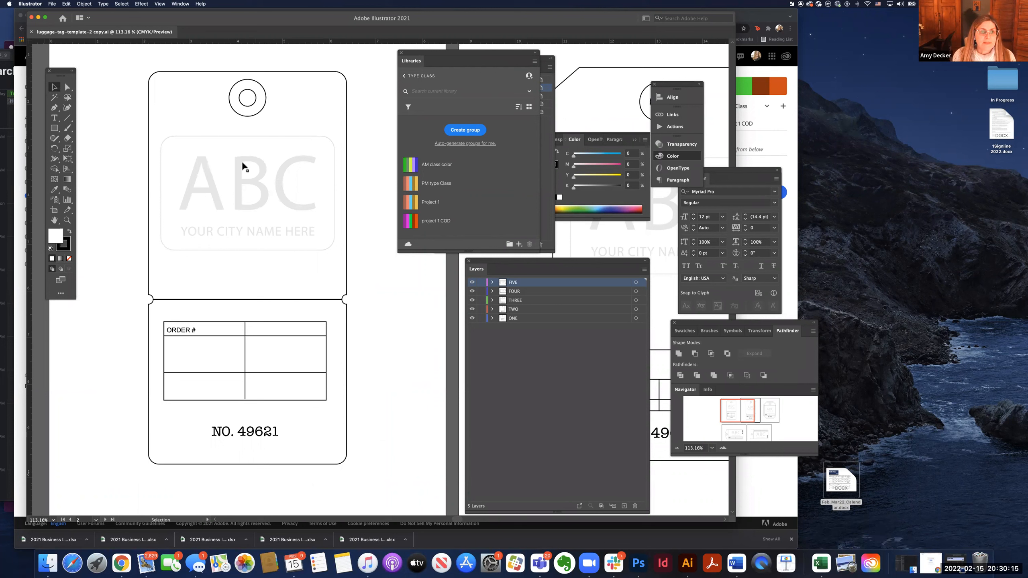
{"action": "left_click_drag", "start_coordinate": [489, 264], "coordinate": [229, 79]}
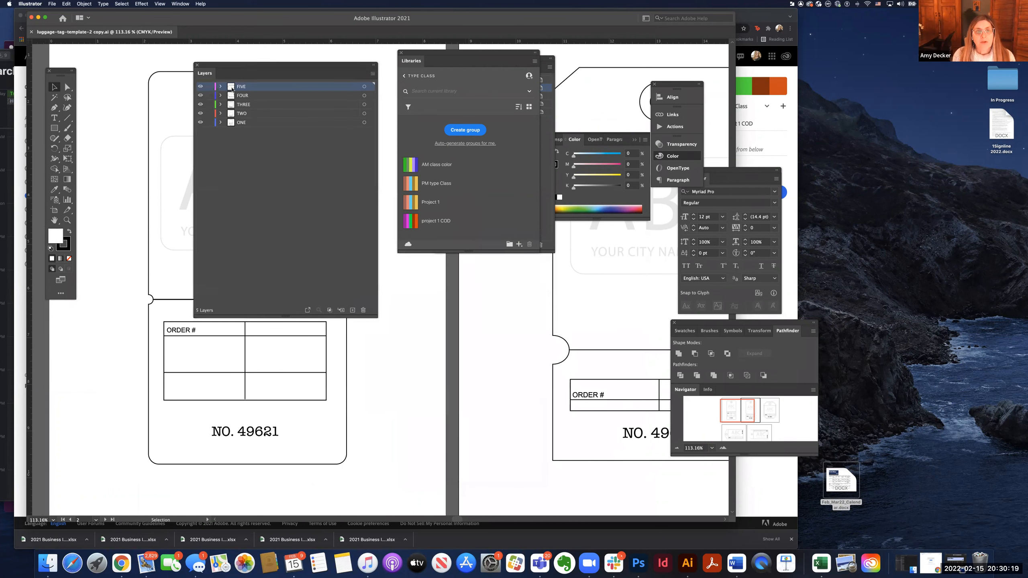
{"action": "left_click", "coordinate": [200, 87]}
{"action": "left_click", "coordinate": [200, 95]}
{"action": "left_click", "coordinate": [201, 104]}
{"action": "left_click", "coordinate": [201, 113]}
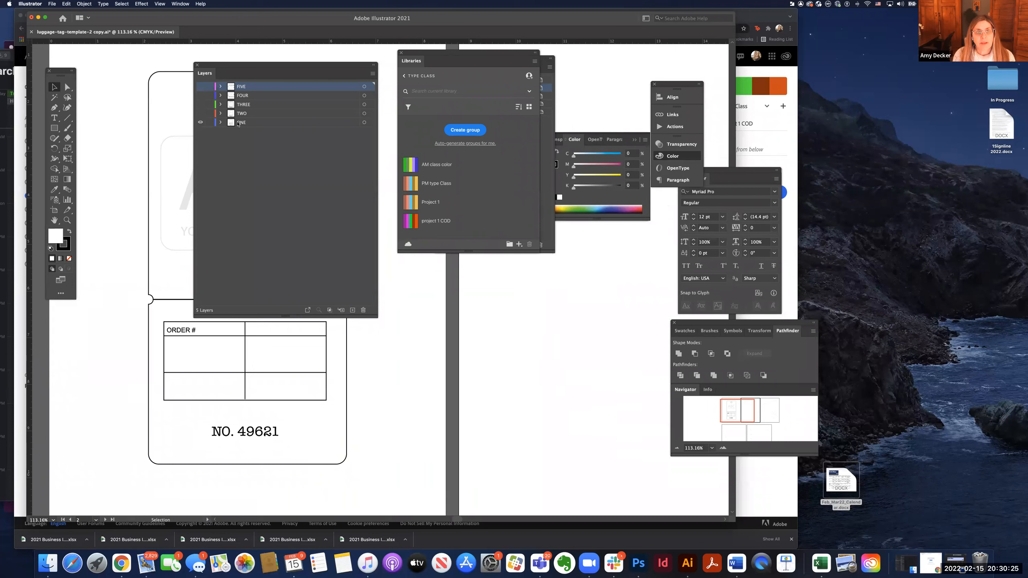
Delete the DELETE ME sublayer with the placeholder ABC artwork from layer ONE.
{"action": "left_click", "coordinate": [241, 123]}
{"action": "left_click", "coordinate": [220, 122]}
{"action": "left_click", "coordinate": [245, 133]}
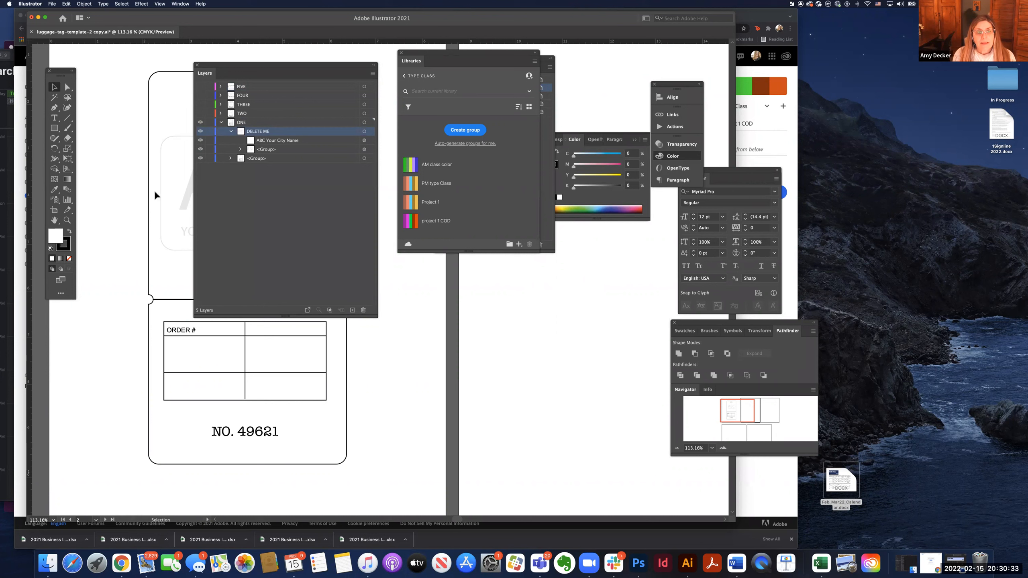
{"action": "left_click_drag", "start_coordinate": [271, 64], "coordinate": [425, 76]}
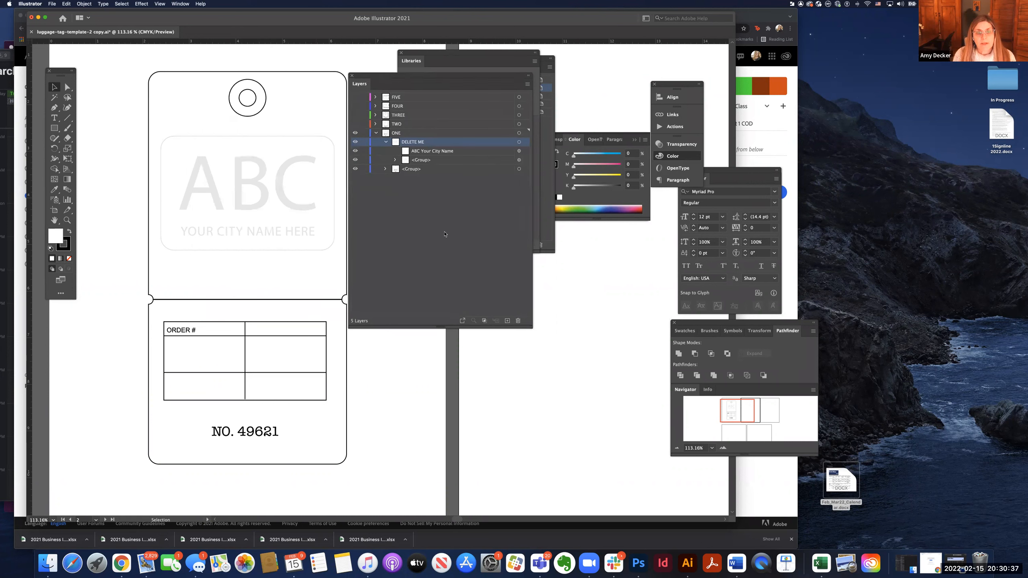
{"action": "left_click", "coordinate": [517, 320]}
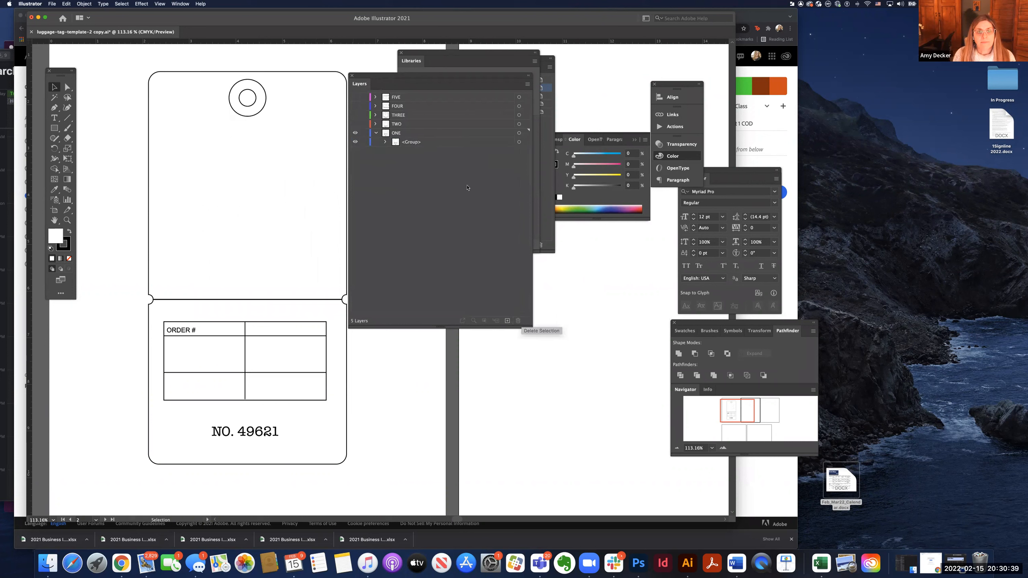
Add a new layer, nest it inside layer ONE above the tag group, and name it "my art".
{"action": "left_click", "coordinate": [395, 134]}
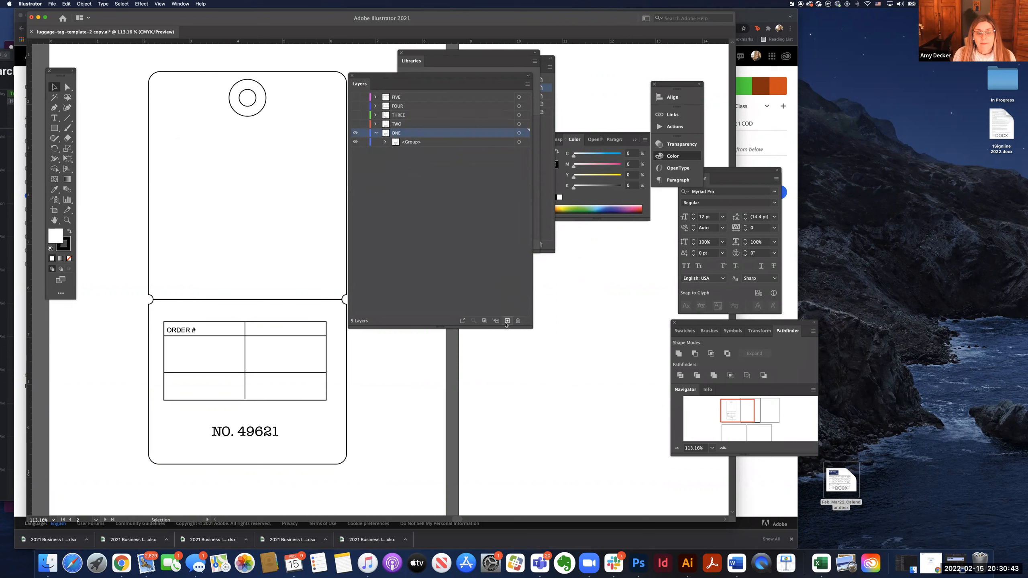
{"action": "left_click", "coordinate": [506, 320]}
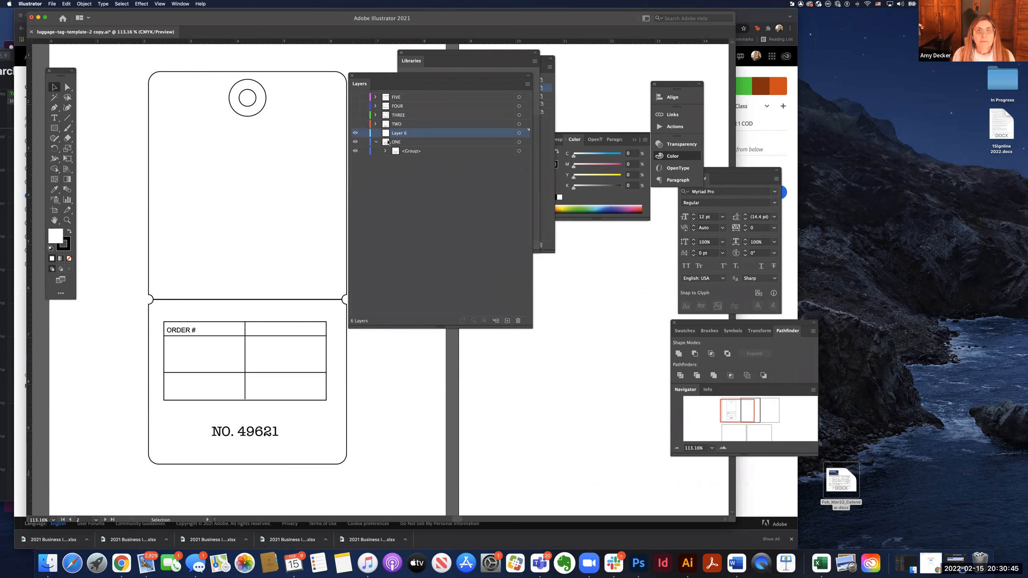
{"action": "left_click_drag", "start_coordinate": [408, 133], "coordinate": [413, 142]}
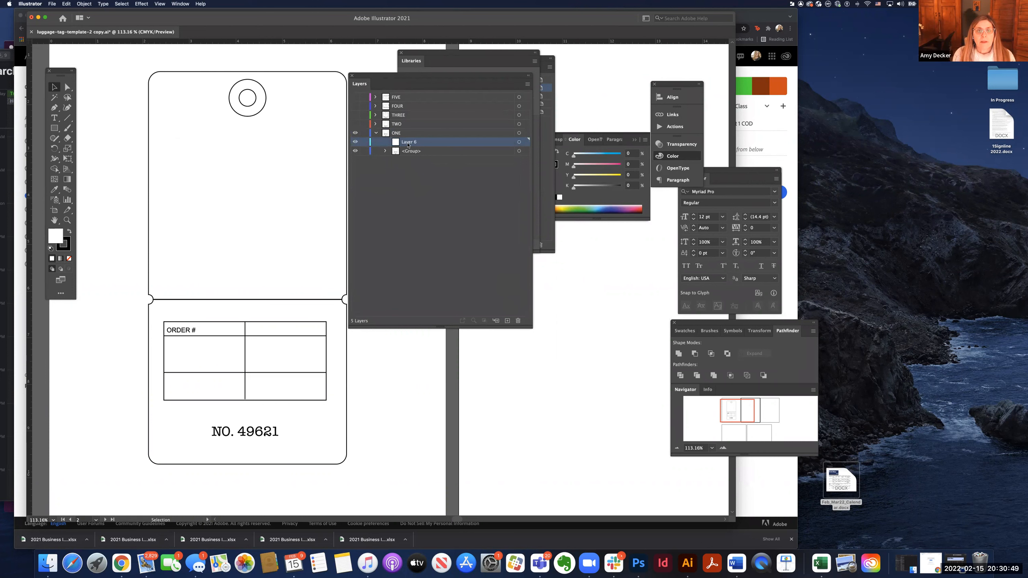
{"action": "double_click", "coordinate": [413, 141]}
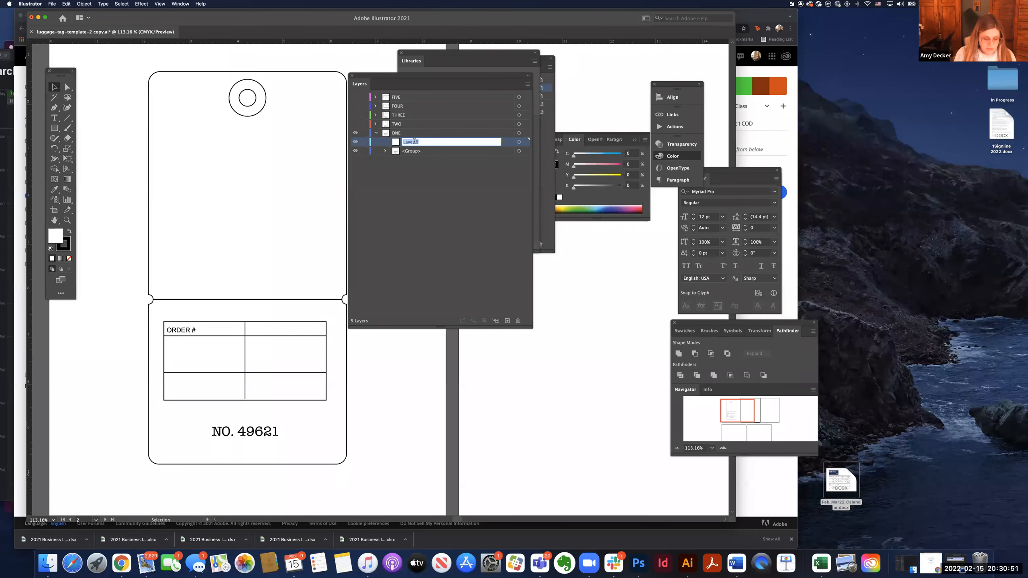
{"action": "type", "text": "my art"}
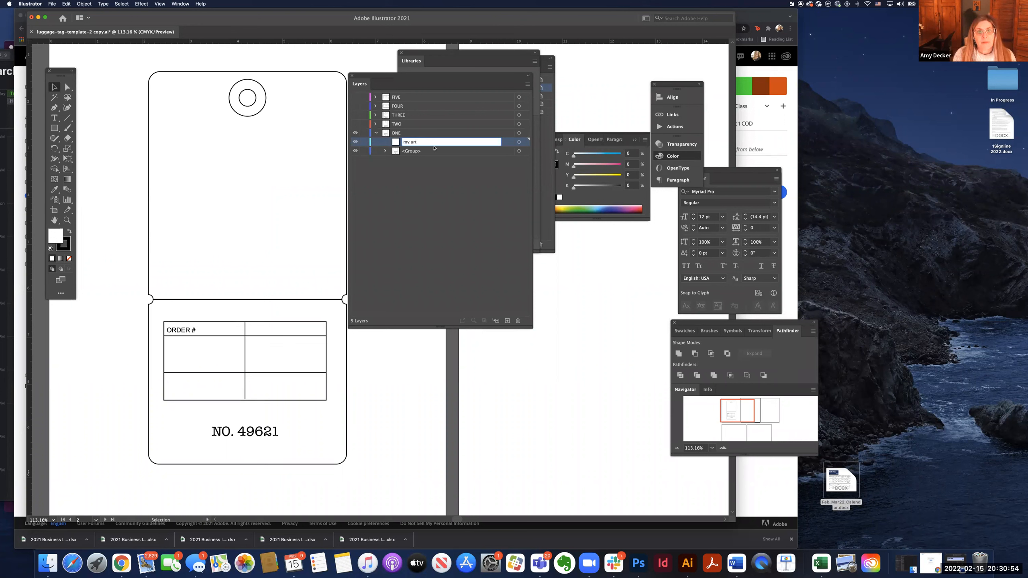
On the "my art" layer, create an area text box in the tag's upper section and enter ABC.
{"action": "key", "text": "Return"}
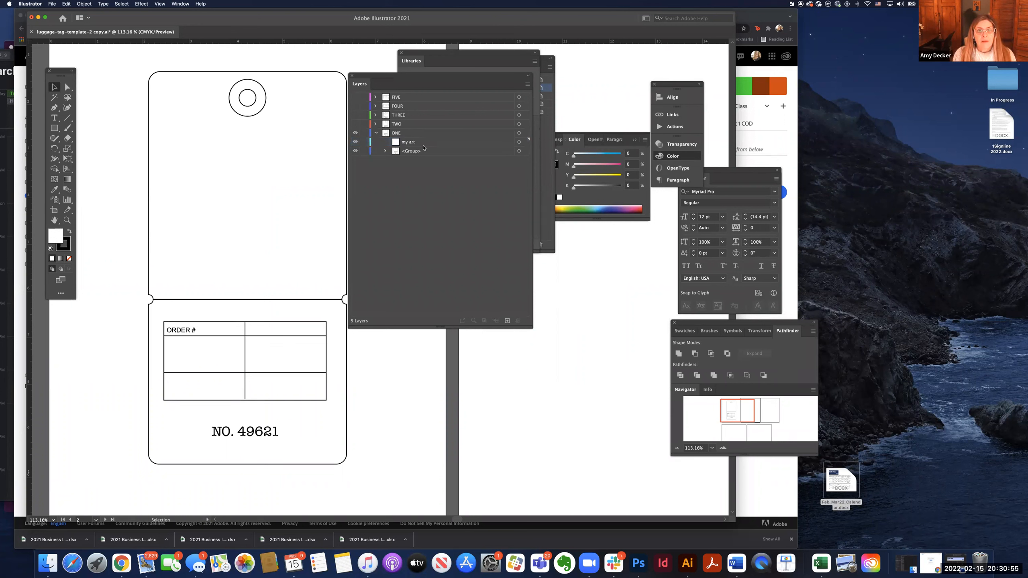
{"action": "left_click", "coordinate": [413, 145]}
{"action": "left_click", "coordinate": [280, 167]}
{"action": "key", "text": "t"}
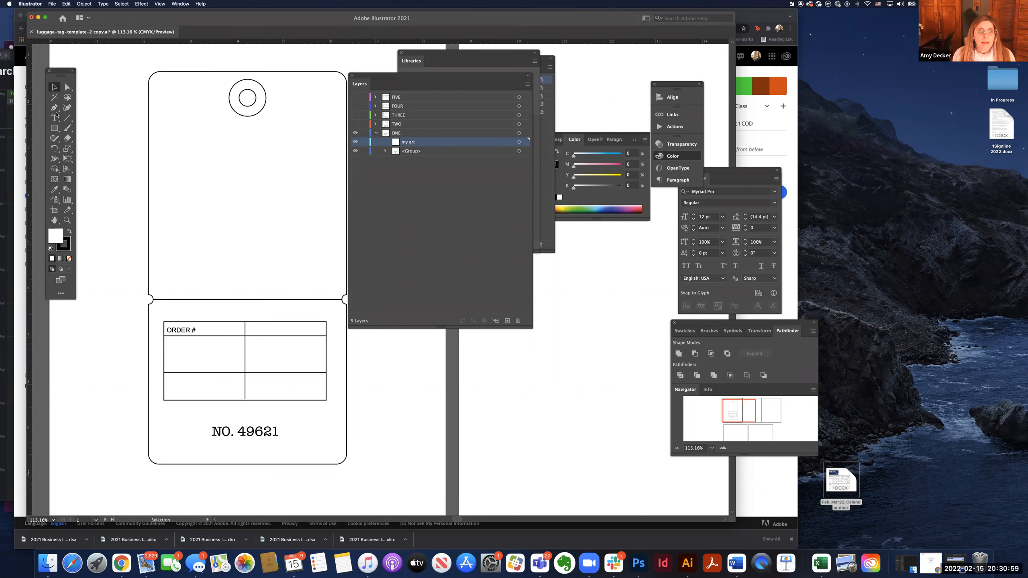
{"action": "left_click_drag", "start_coordinate": [177, 145], "coordinate": [312, 221]}
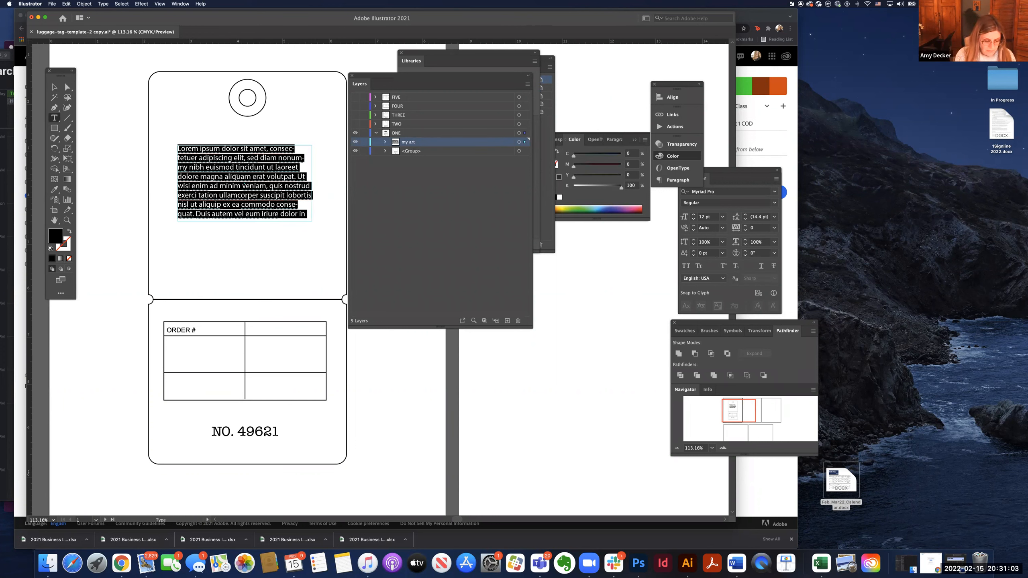
{"action": "type", "text": "ABC"}
Set the font size of the ABC text to 200 pt.
{"action": "key", "text": "super+a"}
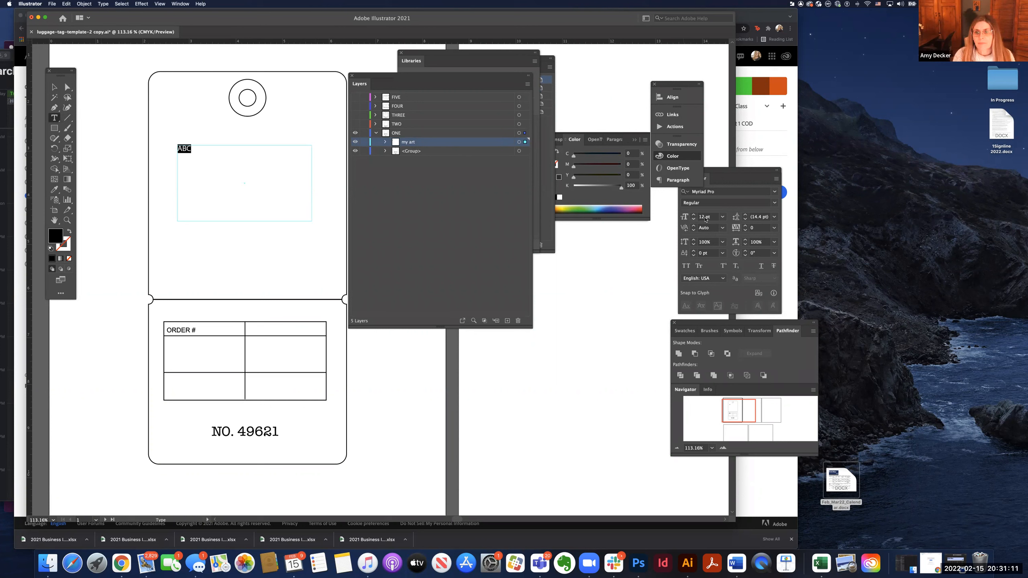
{"action": "left_click", "coordinate": [702, 219]}
{"action": "double_click", "coordinate": [706, 221]}
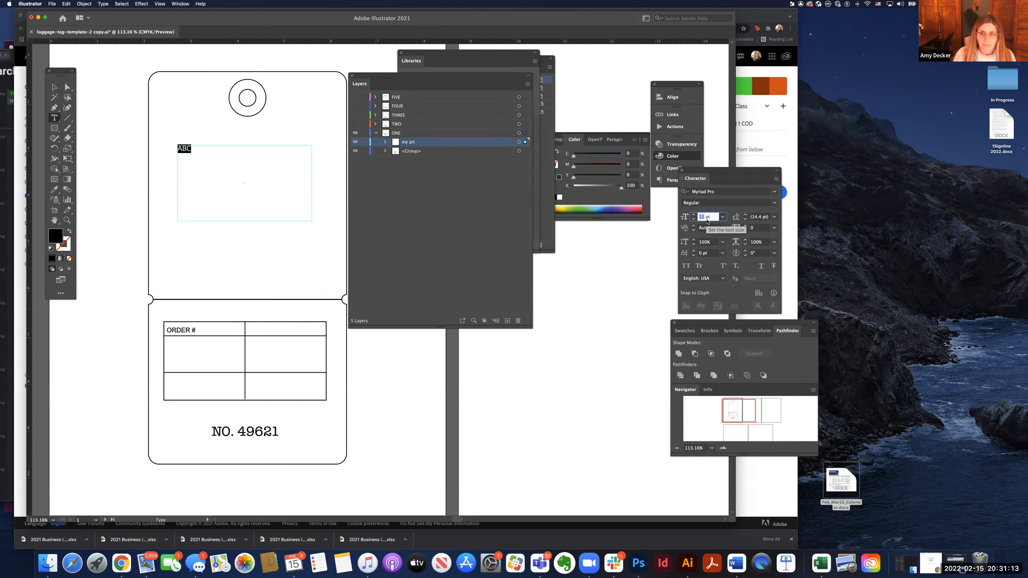
{"action": "type", "text": "200"}
{"action": "key", "text": "Return"}
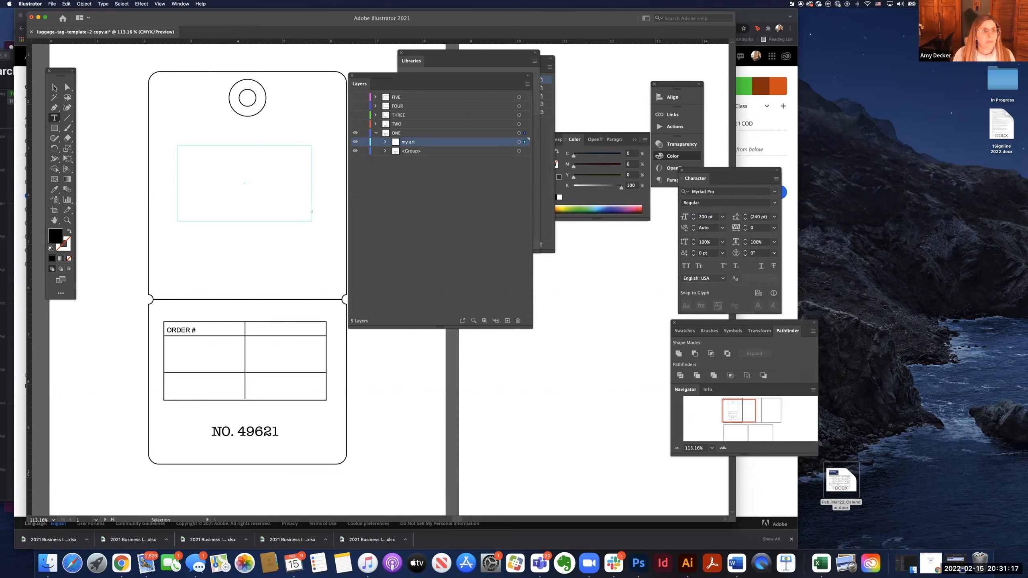
Enlarge the text frame beyond both sides of the tag so that all three letters of ABC fit.
{"action": "left_click", "coordinate": [60, 94]}
{"action": "left_click_drag", "start_coordinate": [312, 218], "coordinate": [323, 231]}
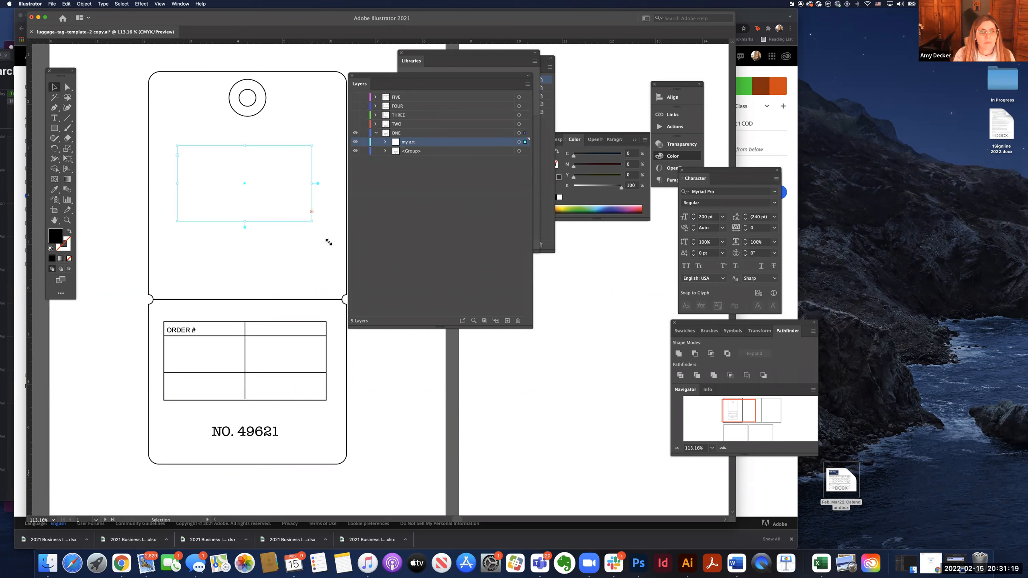
{"action": "left_click_drag", "start_coordinate": [372, 291], "coordinate": [399, 270]}
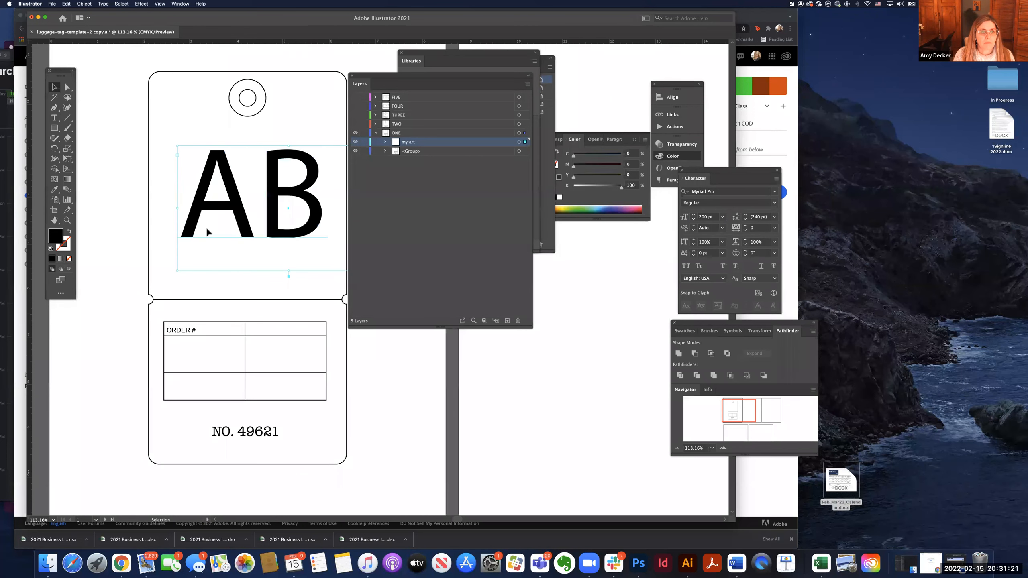
{"action": "left_click_drag", "start_coordinate": [190, 231], "coordinate": [151, 239]}
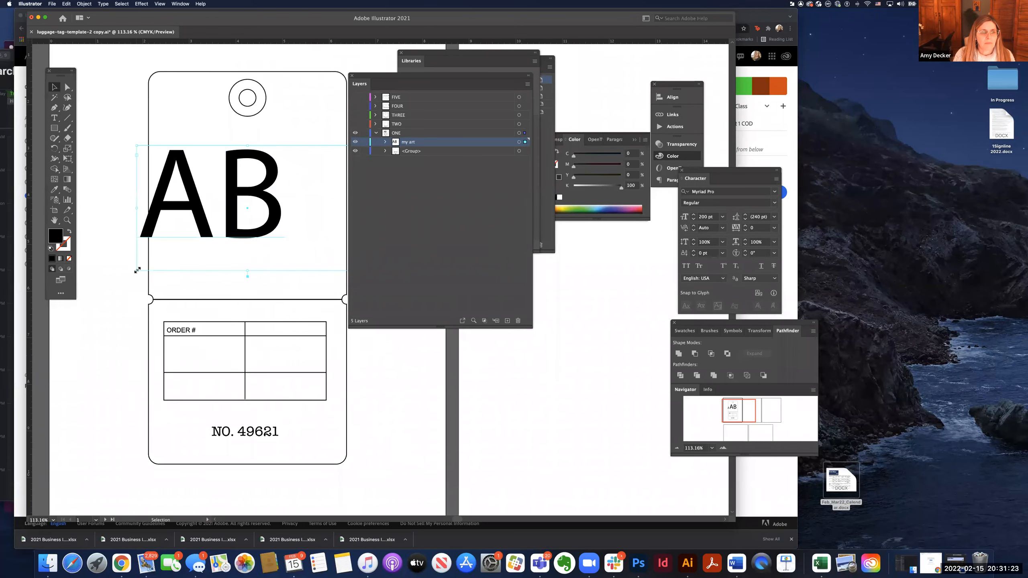
{"action": "mouse_move", "coordinate": [92, 280]}
{"action": "left_mouse_down"}
{"action": "mouse_move", "coordinate": [110, 269]}
{"action": "mouse_move", "coordinate": [102, 279]}
{"action": "left_mouse_up"}
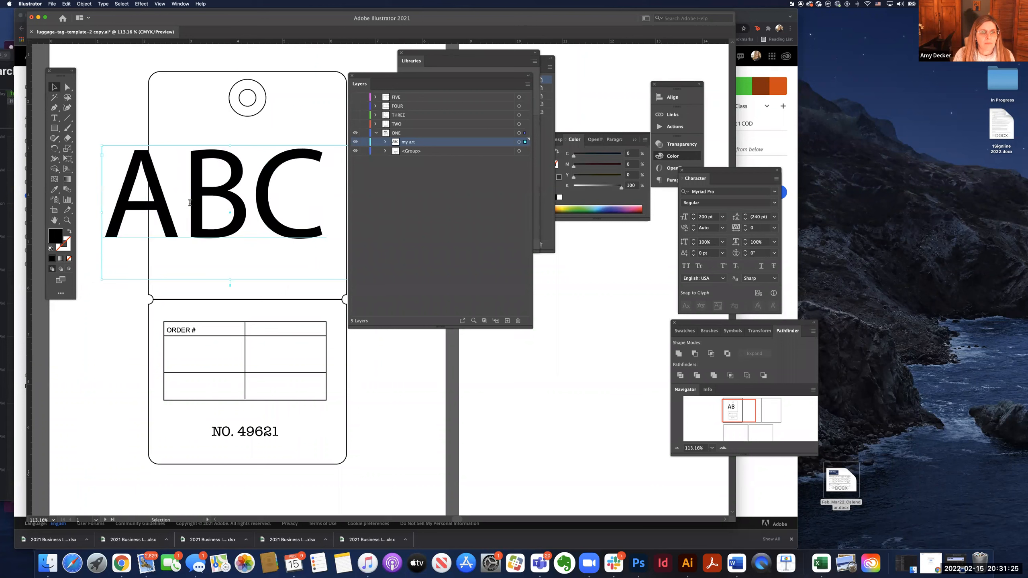
Set the tracking of the whole ABC text to -100.
{"action": "triple_click", "coordinate": [312, 208]}
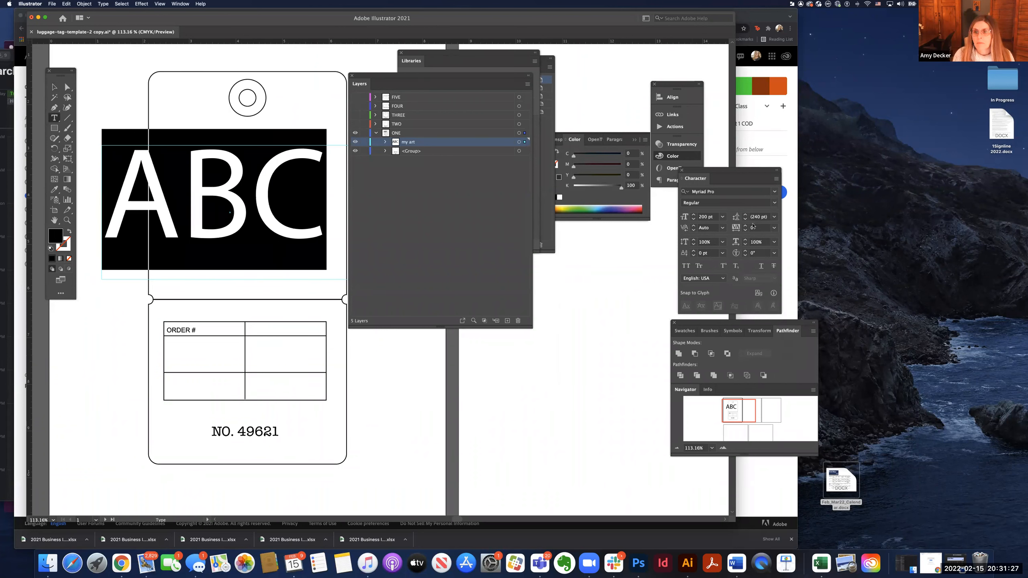
{"action": "left_click", "coordinate": [755, 228]}
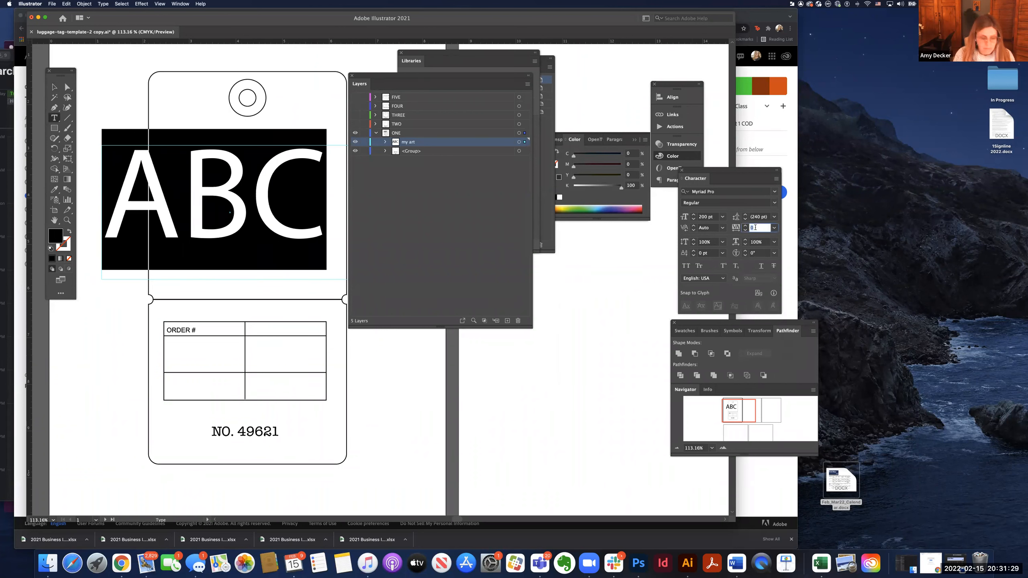
{"action": "type", "text": "100"}
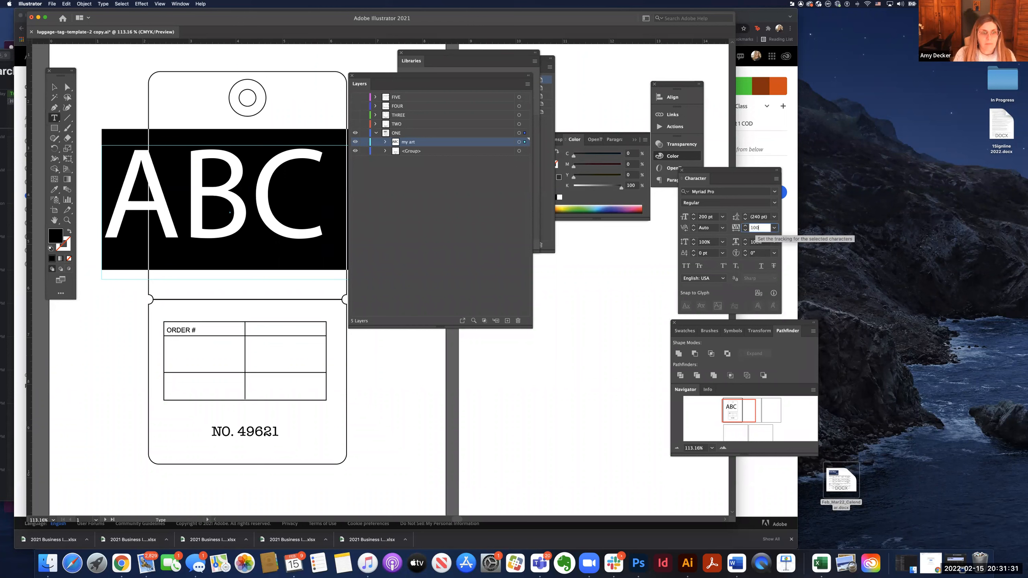
{"action": "key", "text": "Return"}
{"action": "left_click", "coordinate": [753, 228]}
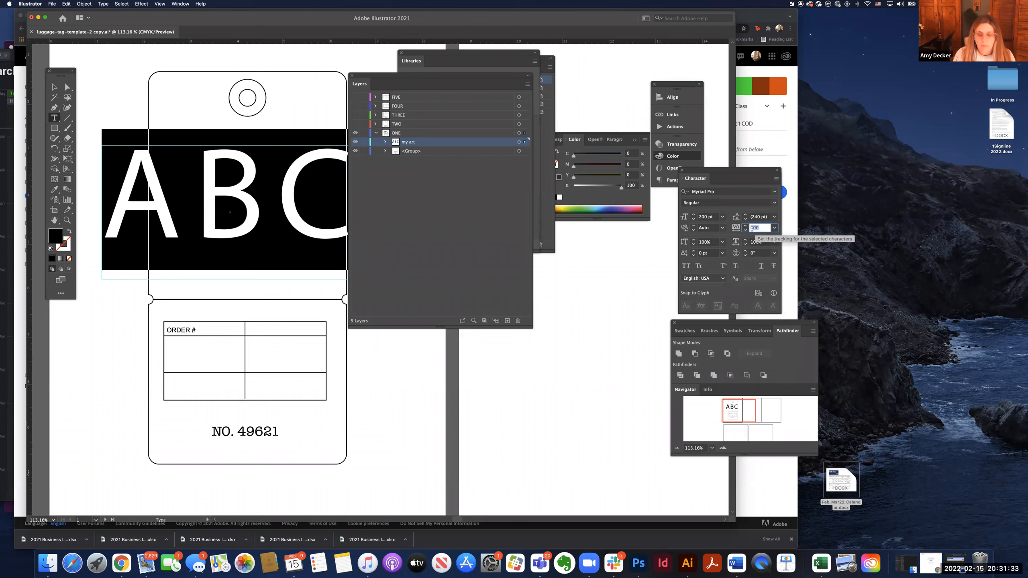
{"action": "type", "text": "100"}
{"action": "key", "text": "Return"}
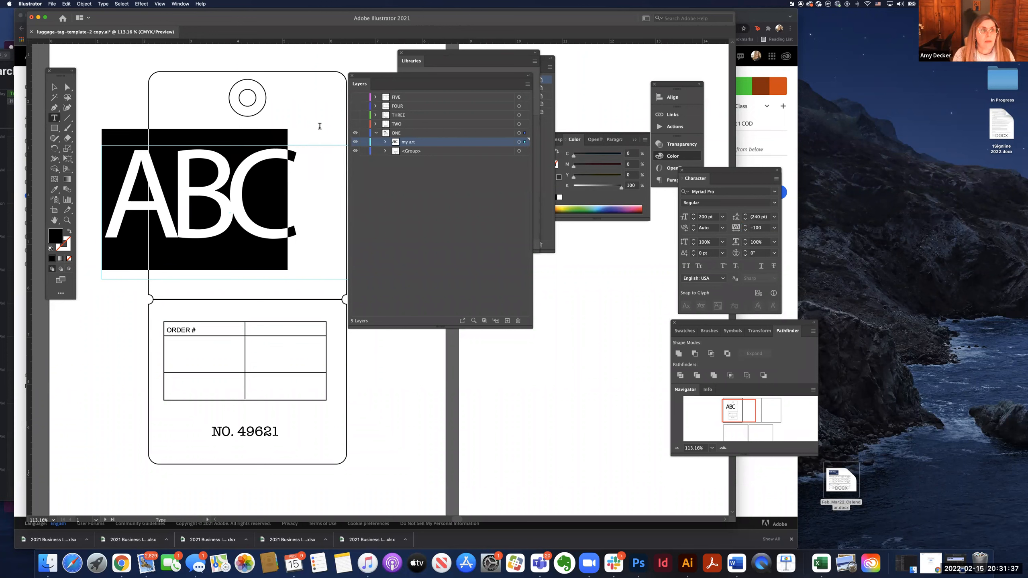
Move the ABC text so its letters sit within the tag's upper section.
{"action": "left_click", "coordinate": [55, 87]}
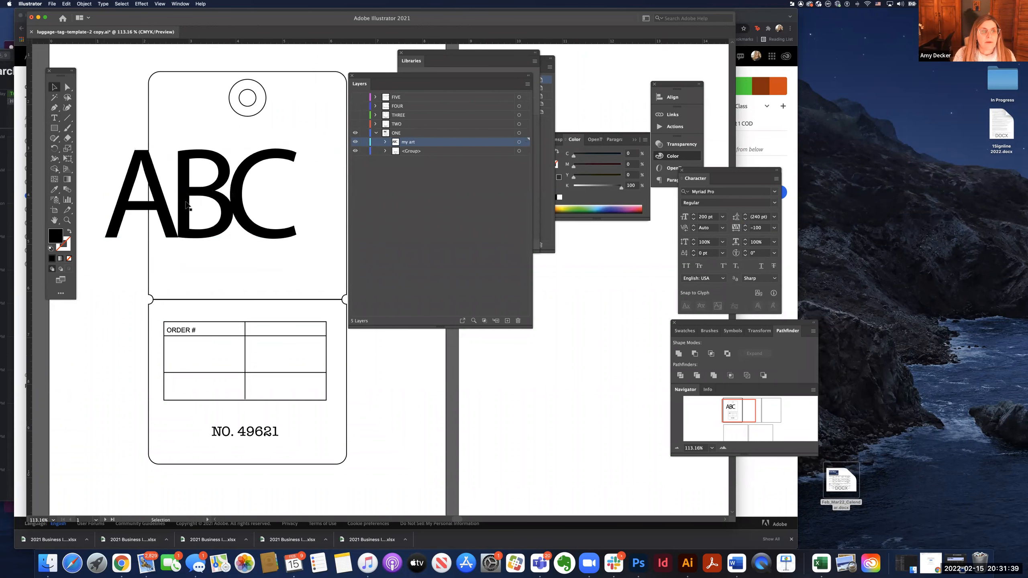
{"action": "left_click_drag", "start_coordinate": [197, 203], "coordinate": [245, 203]}
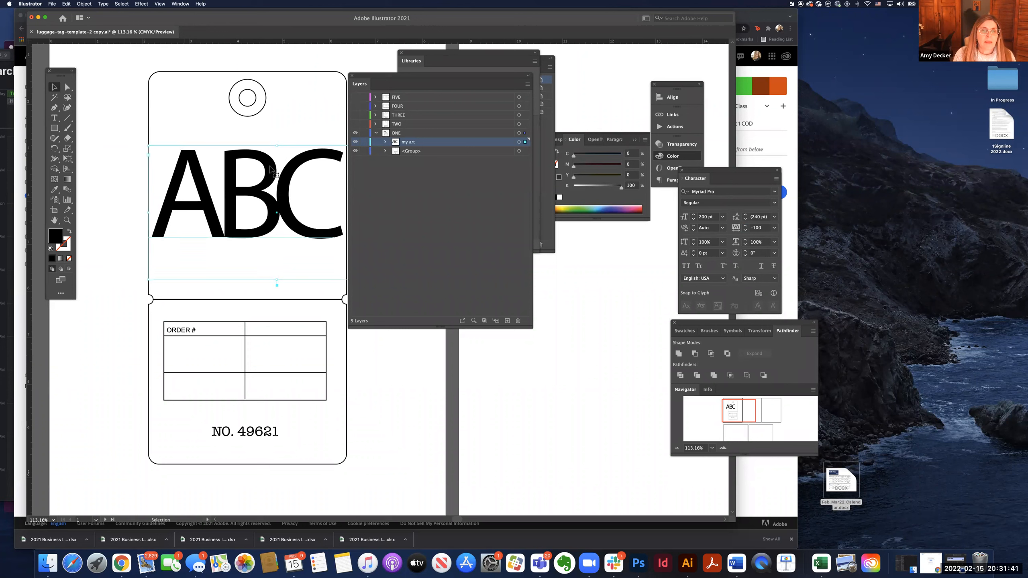
{"action": "left_click_drag", "start_coordinate": [160, 154], "coordinate": [186, 198]}
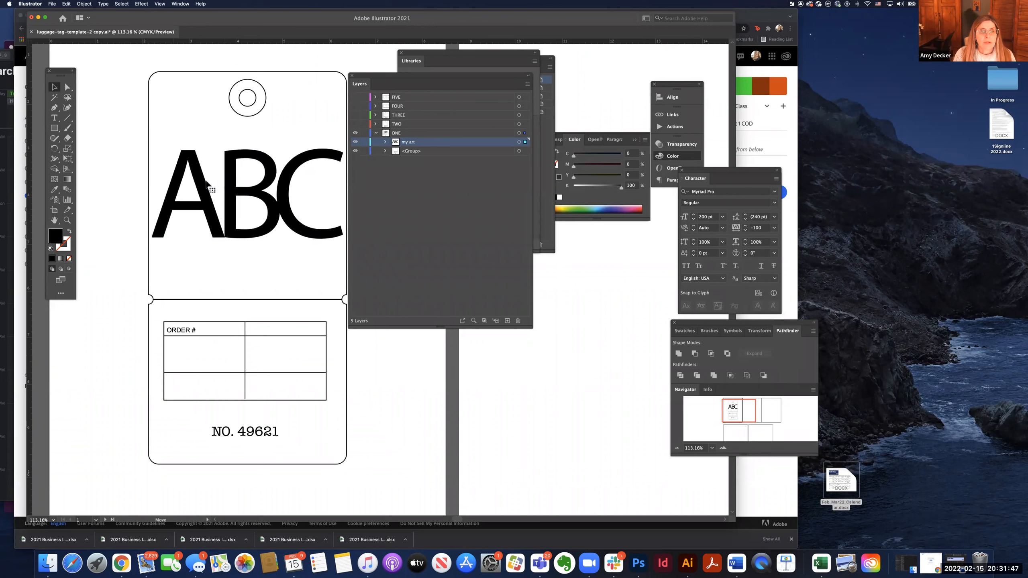
{"action": "left_click_drag", "start_coordinate": [148, 147], "coordinate": [190, 175]}
{"action": "key", "text": "super+z"}
{"action": "key", "text": "super+z"}
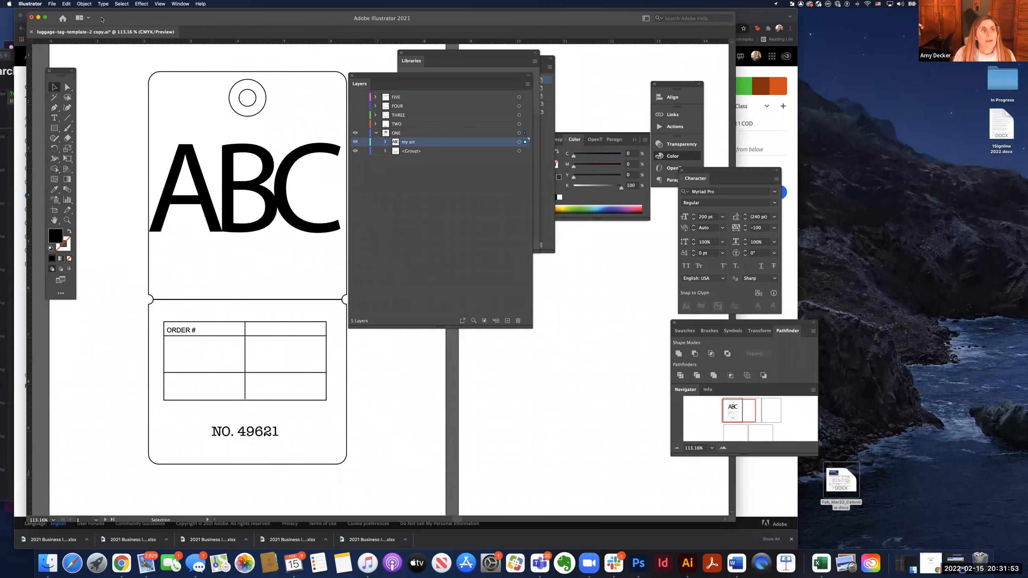
Convert the ABC text to outlines, scale it down slightly and position it in the tag's upper section.
{"action": "left_click", "coordinate": [103, 3]}
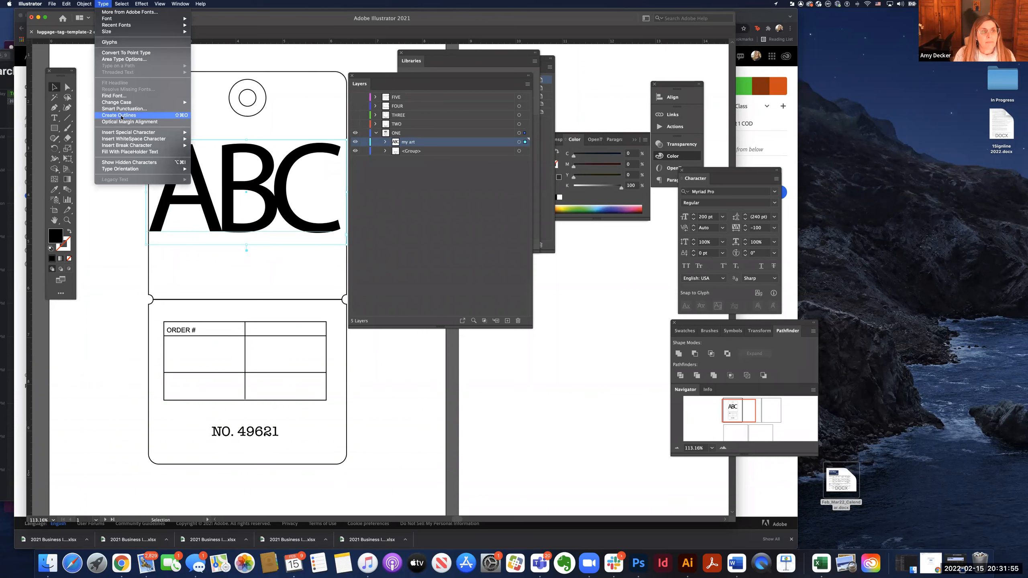
{"action": "left_click", "coordinate": [121, 116]}
{"action": "left_click_drag", "start_coordinate": [147, 234], "coordinate": [173, 221]}
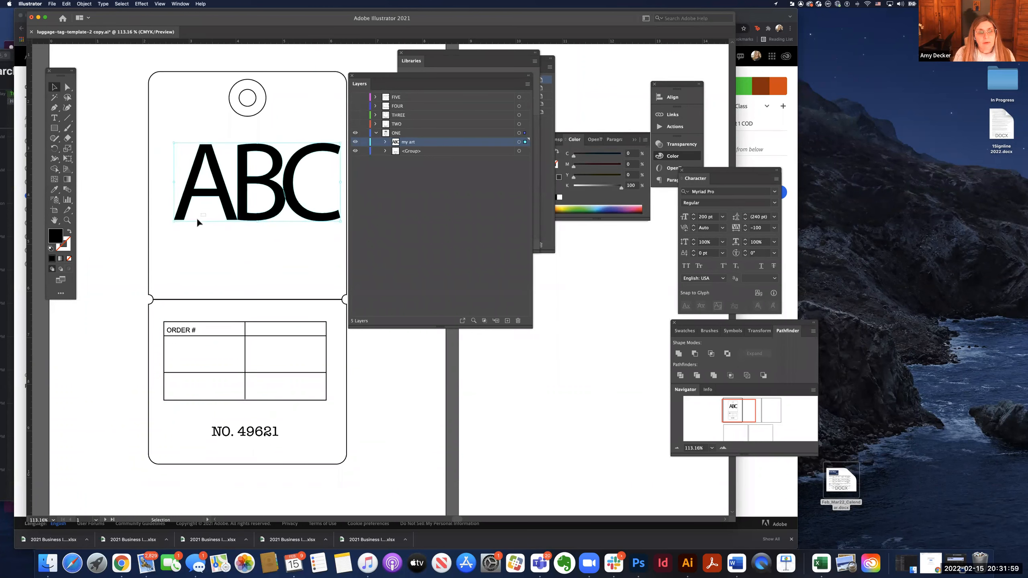
{"action": "left_click_drag", "start_coordinate": [187, 214], "coordinate": [182, 220]}
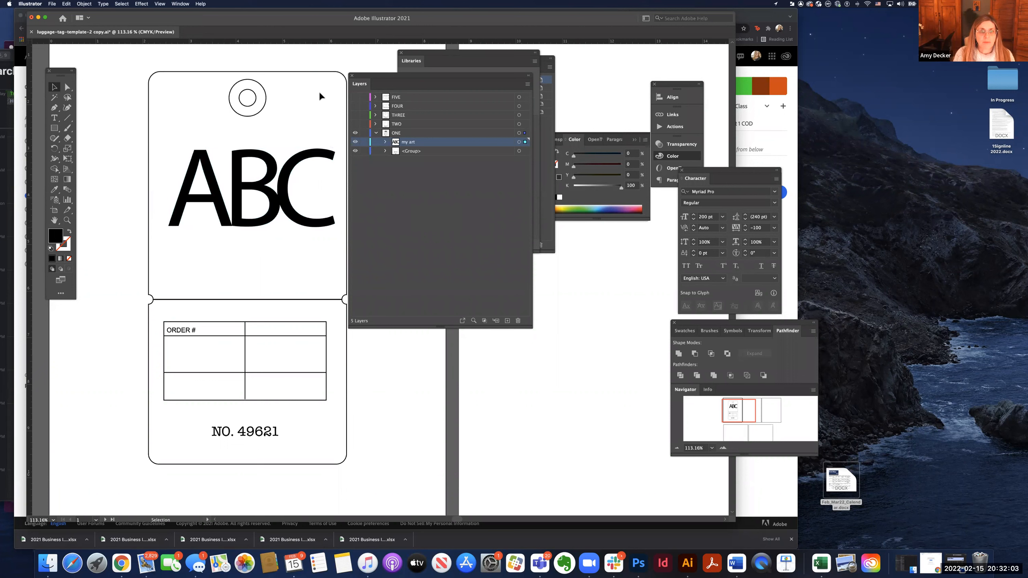
Uncover the Libraries panel and fill only the tag's upper shape with the green from the project 1 COD theme.
{"action": "left_click_drag", "start_coordinate": [498, 254], "coordinate": [425, 260]}
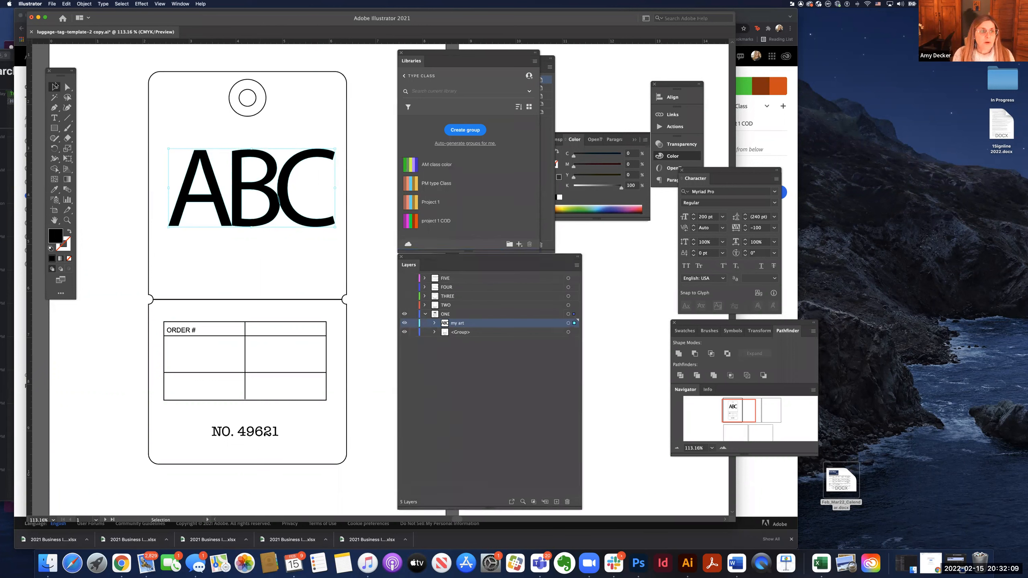
{"action": "left_click", "coordinate": [67, 88]}
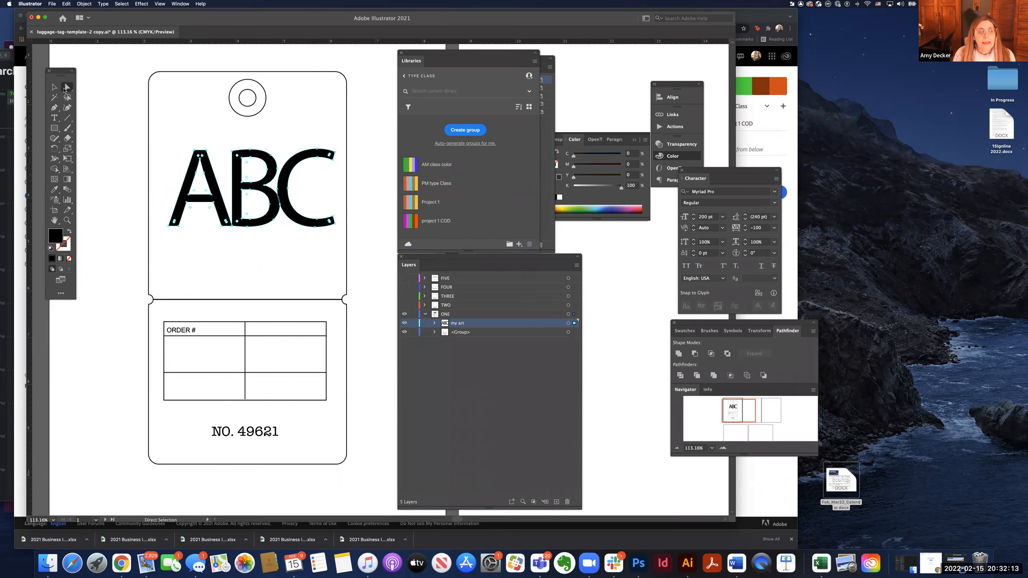
{"action": "left_click", "coordinate": [155, 76]}
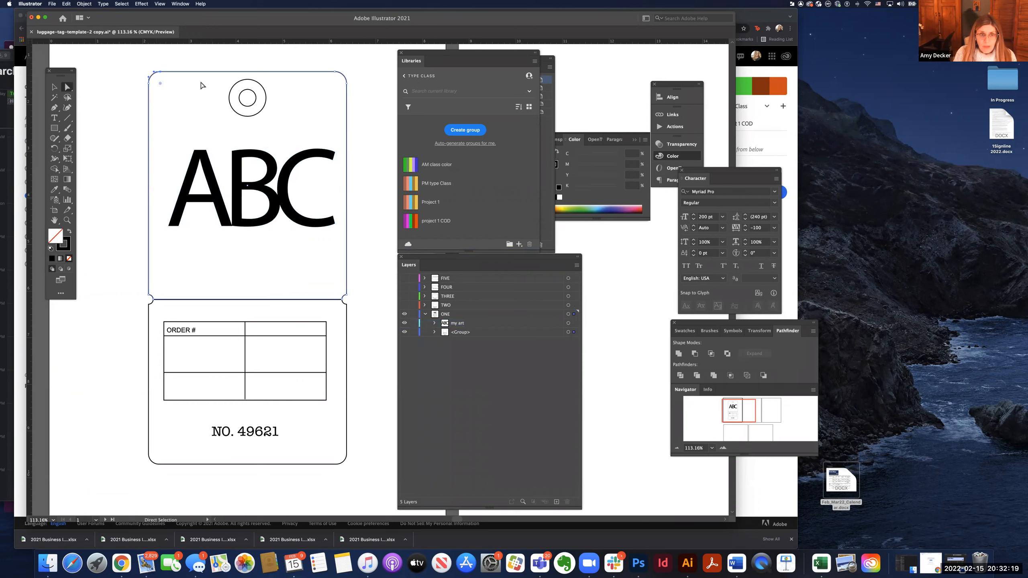
{"action": "left_click", "coordinate": [412, 225]}
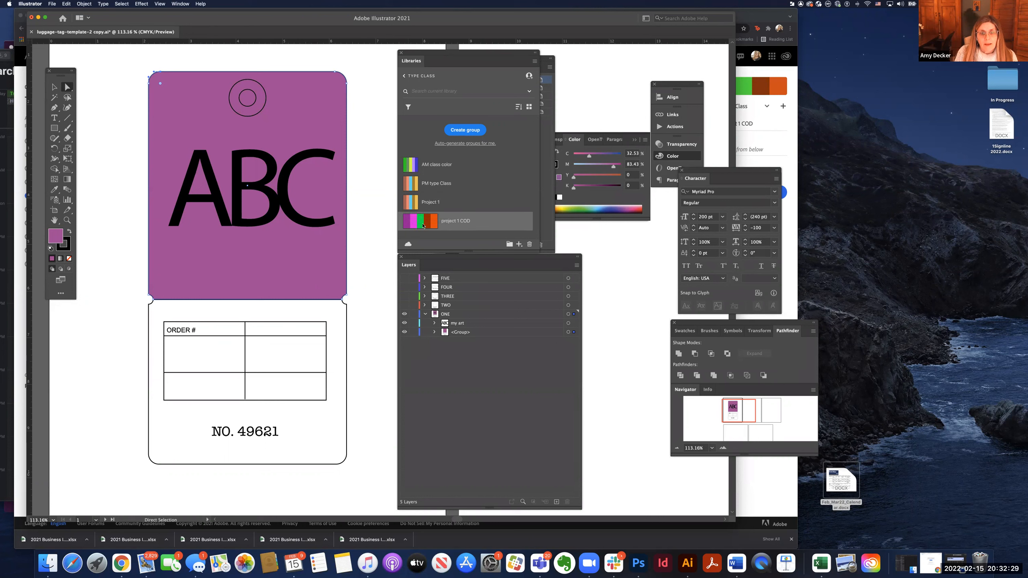
{"action": "left_click", "coordinate": [421, 226]}
{"action": "left_click", "coordinate": [411, 226]}
{"action": "left_click", "coordinate": [405, 226]}
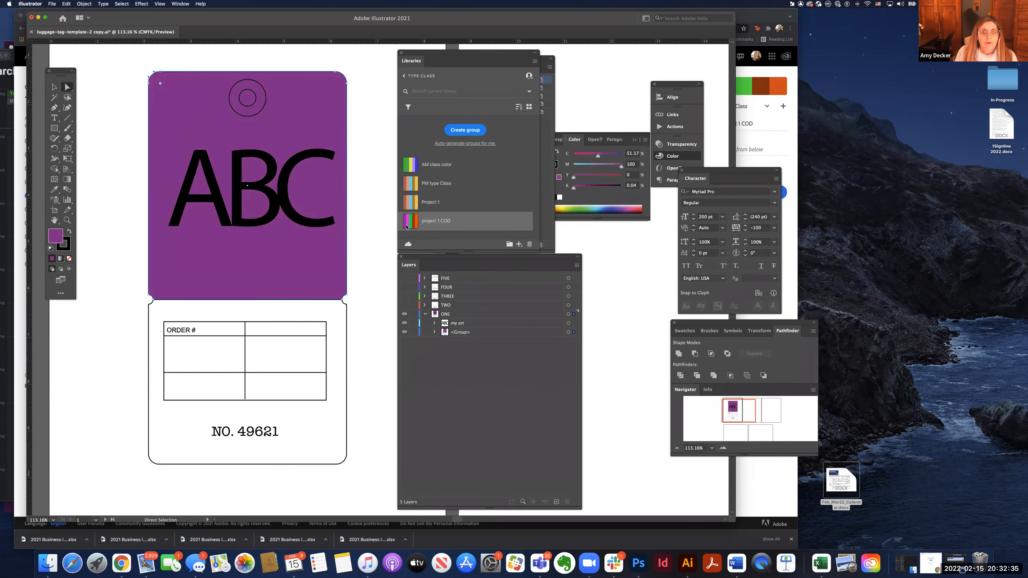
{"action": "left_click", "coordinate": [414, 227]}
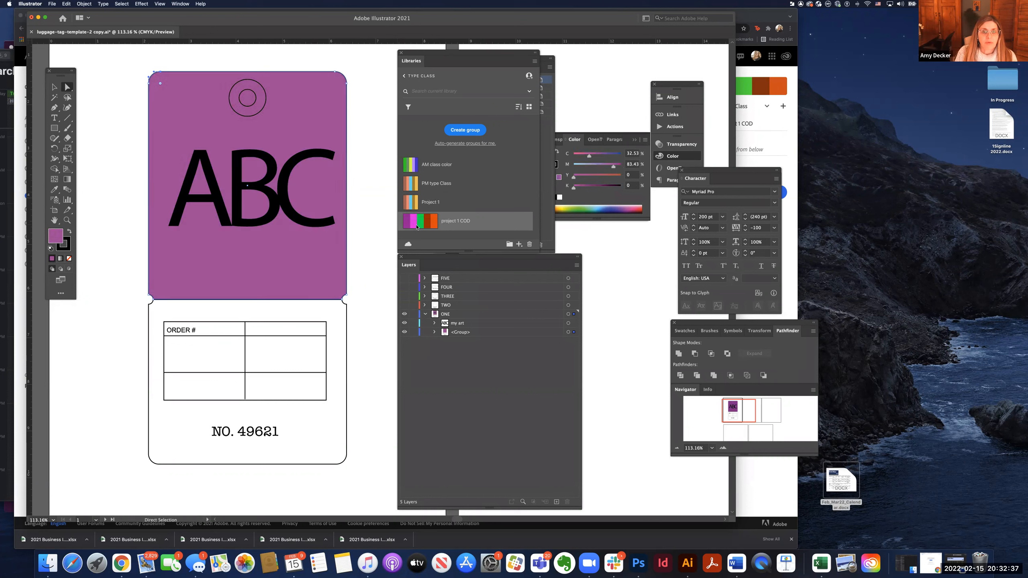
{"action": "left_click", "coordinate": [419, 226]}
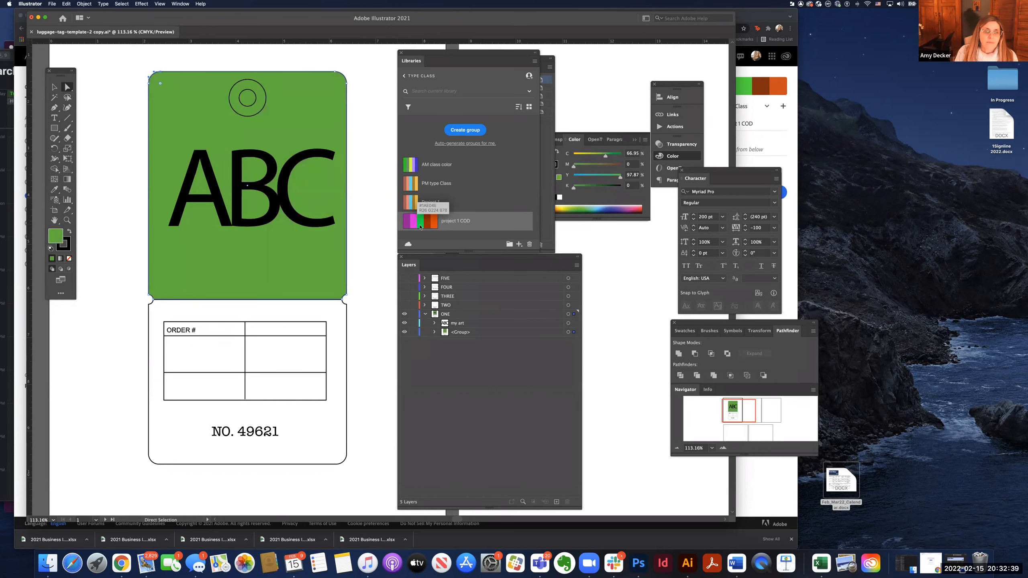
Try to change the fill of the outlined letters A, B and C to white (FFFFFF).
{"action": "left_click", "coordinate": [310, 226]}
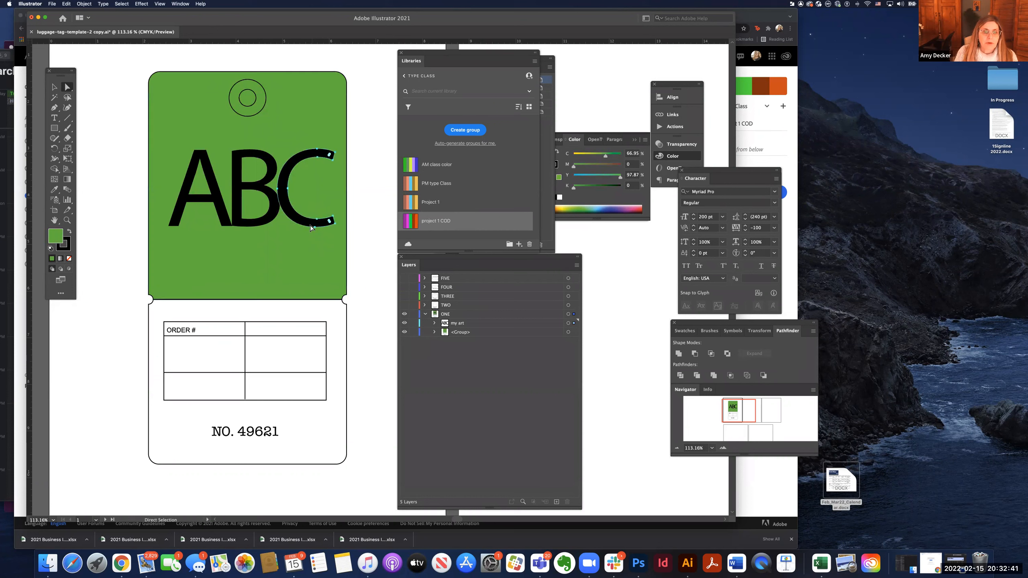
{"action": "left_click", "coordinate": [266, 218], "text": "shift"}
{"action": "left_click", "coordinate": [222, 222], "text": "shift"}
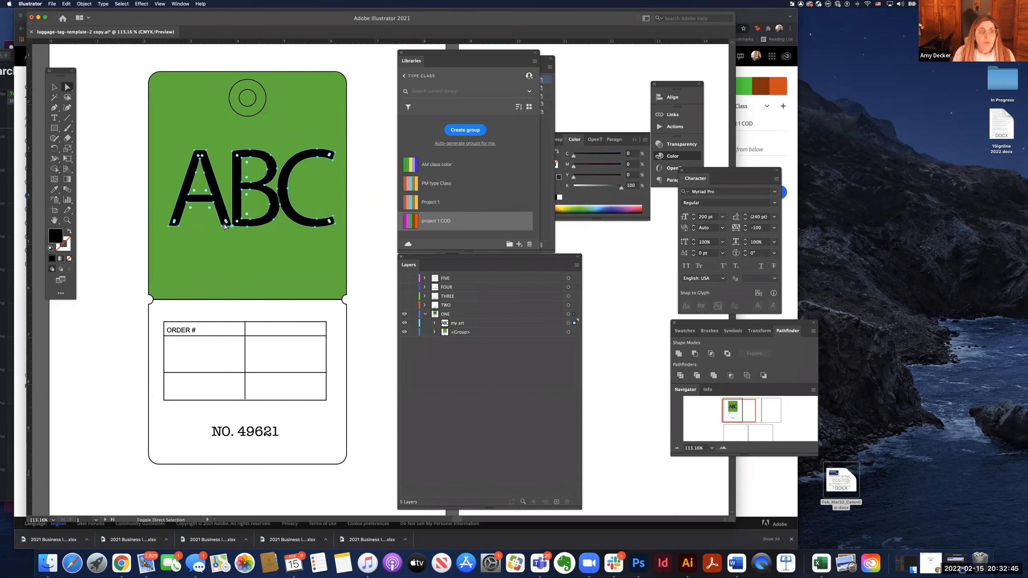
{"action": "double_click", "coordinate": [55, 238]}
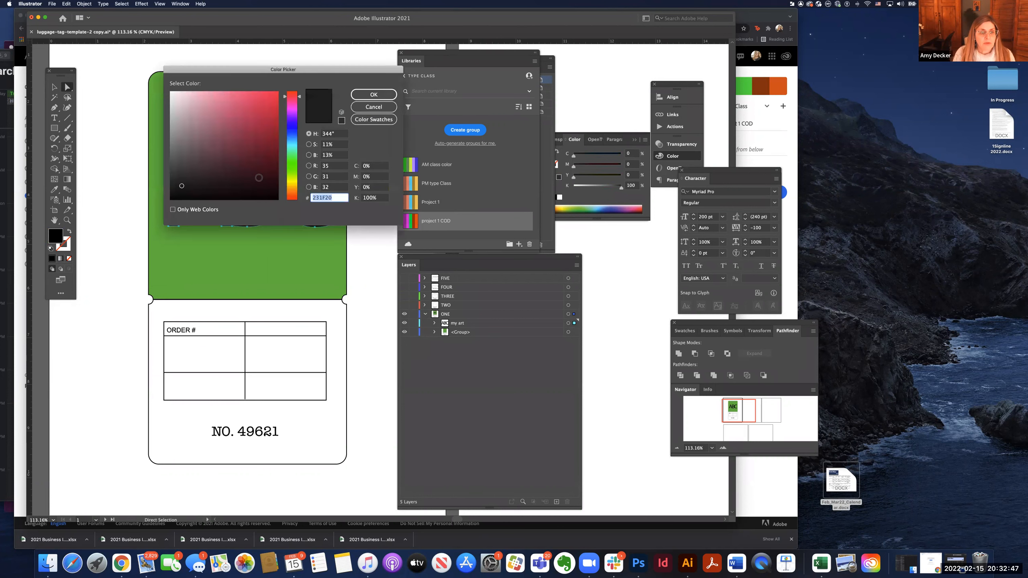
{"action": "type", "text": "FFFFFF"}
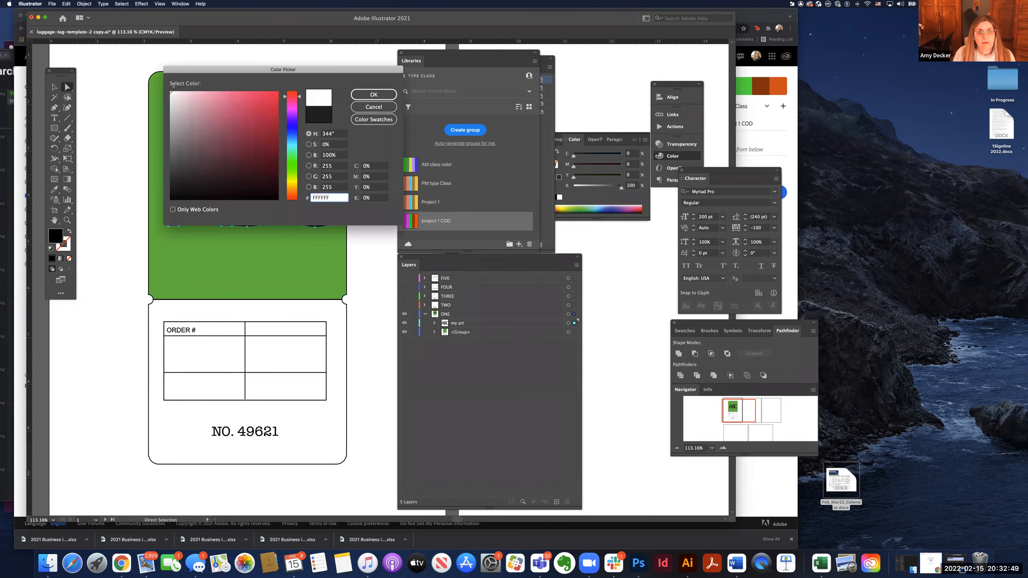
{"action": "left_click", "coordinate": [374, 95]}
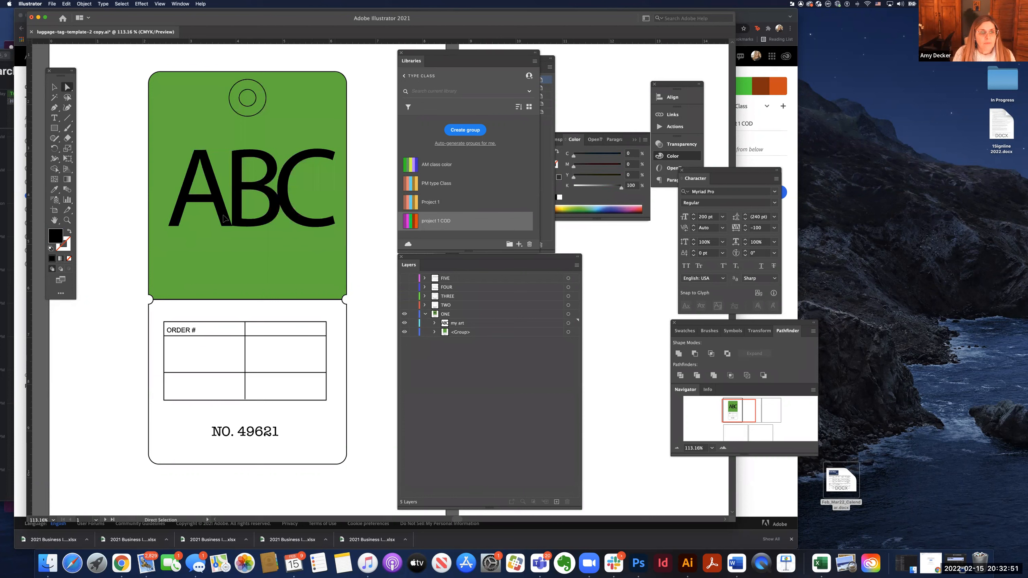
Fill the outlined letters A, B and C with white.
{"action": "left_click", "coordinate": [237, 221], "text": "shift"}
{"action": "left_click", "coordinate": [291, 216], "text": "shift"}
{"action": "double_click", "coordinate": [55, 235]}
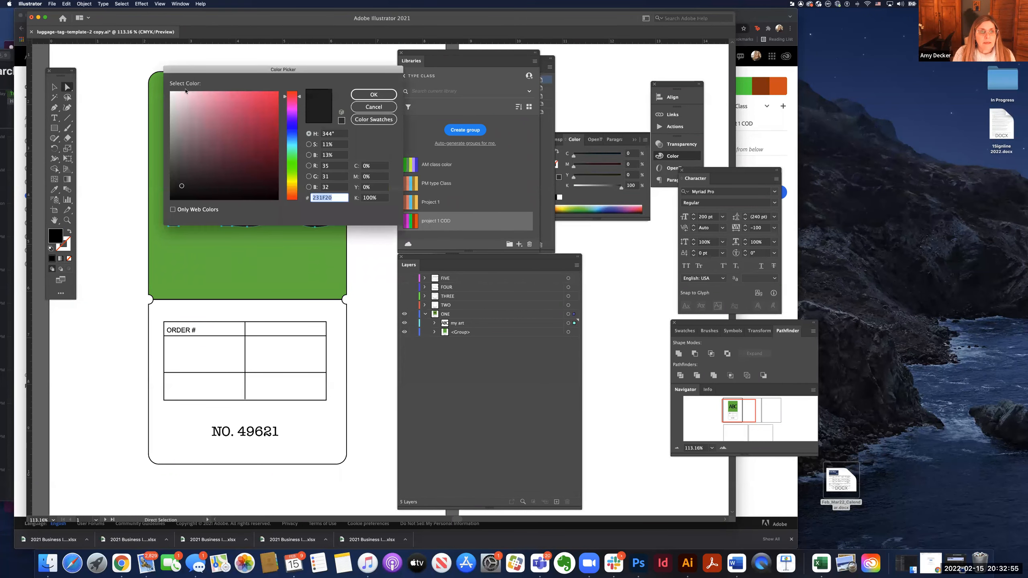
{"action": "left_click", "coordinate": [170, 92]}
{"action": "left_click", "coordinate": [373, 95]}
{"action": "left_click", "coordinate": [145, 183]}
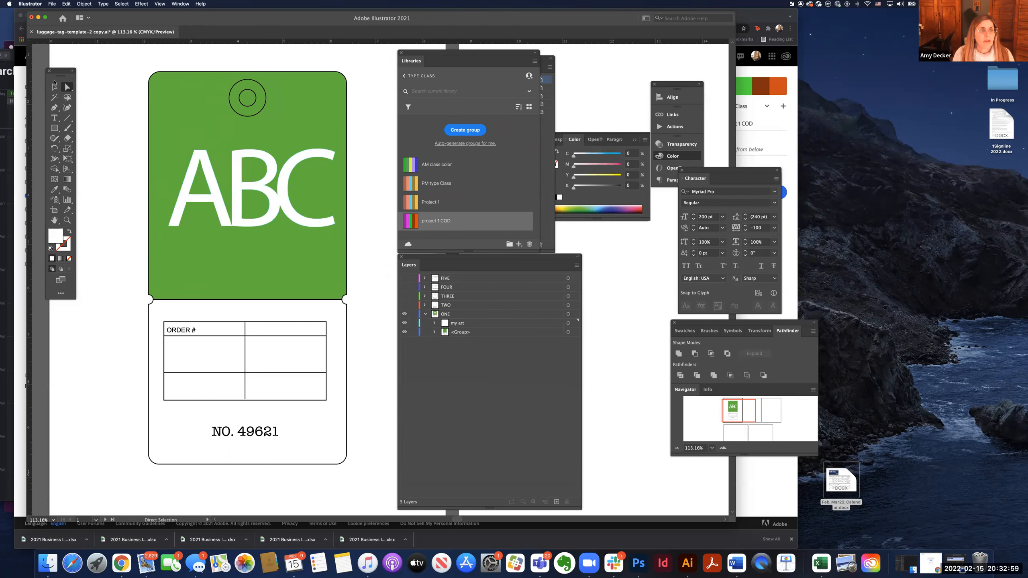
Try to shift the ABC lettering slightly within the tag's green upper section.
{"action": "left_click", "coordinate": [55, 87]}
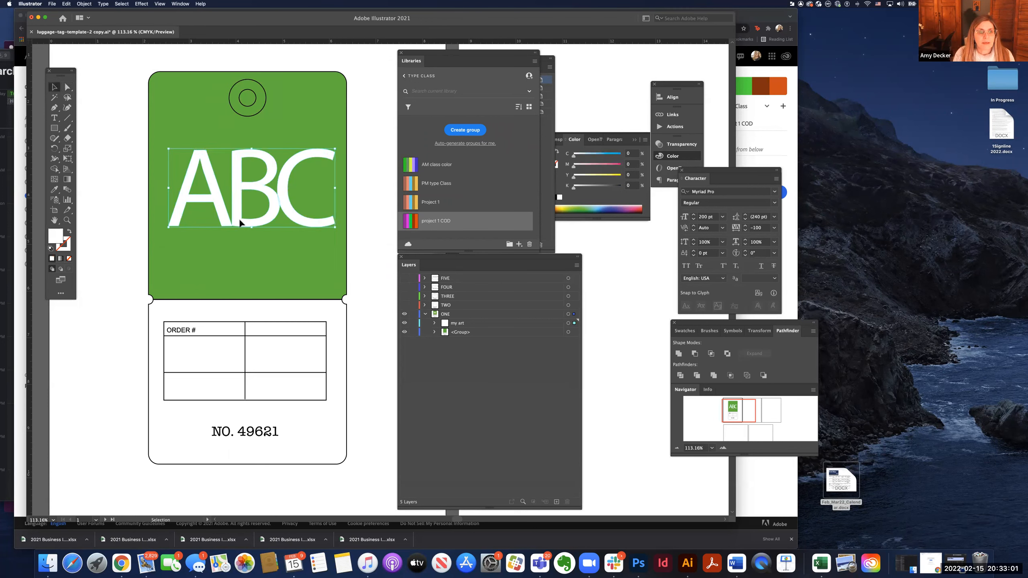
{"action": "left_click_drag", "start_coordinate": [235, 223], "coordinate": [239, 219]}
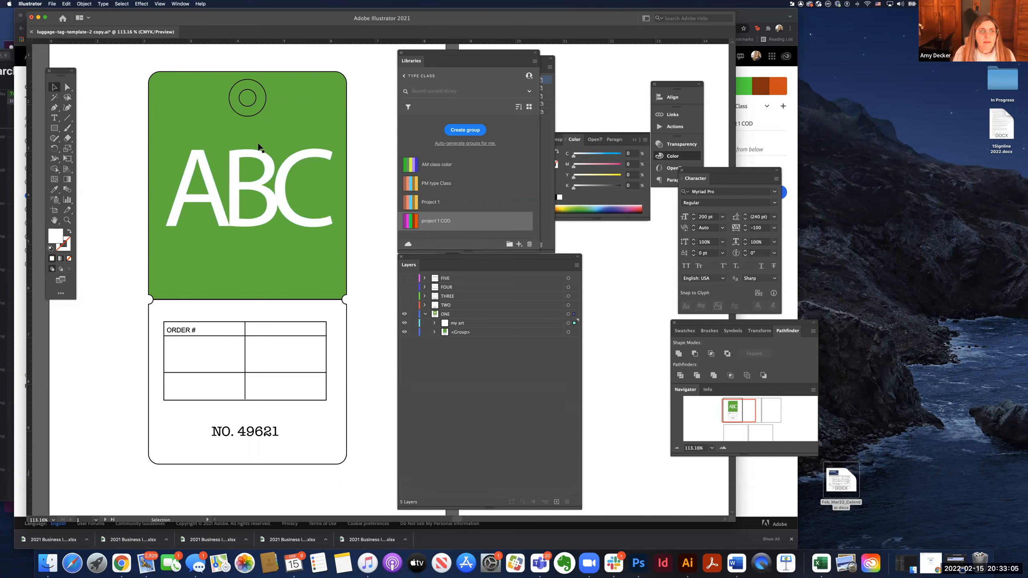
{"action": "left_click", "coordinate": [179, 102]}
Fill the ring around the tag's hole with the pink from the project 1 COD theme and the inner circle with the lettering's white.
{"action": "left_click", "coordinate": [69, 89]}
{"action": "left_click", "coordinate": [244, 117]}
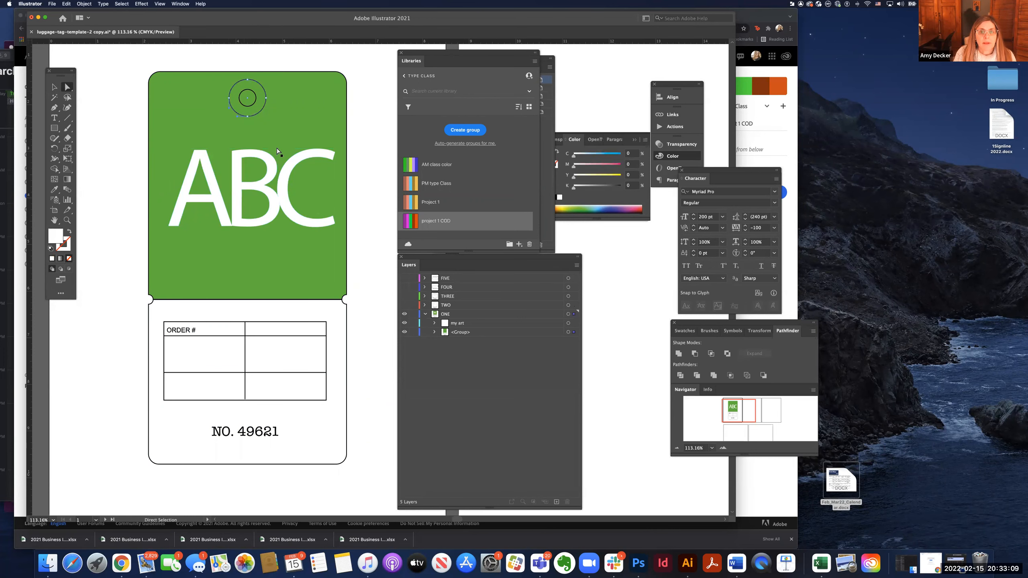
{"action": "left_click", "coordinate": [416, 226]}
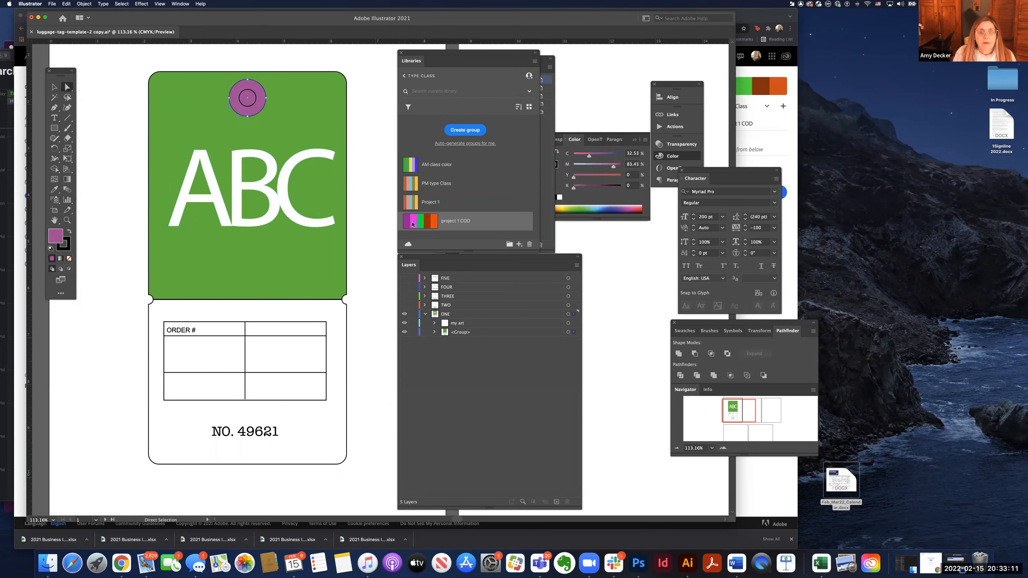
{"action": "left_click", "coordinate": [256, 105]}
{"action": "key", "text": "slash"}
{"action": "left_click", "coordinate": [54, 189]}
{"action": "left_click", "coordinate": [219, 204]}
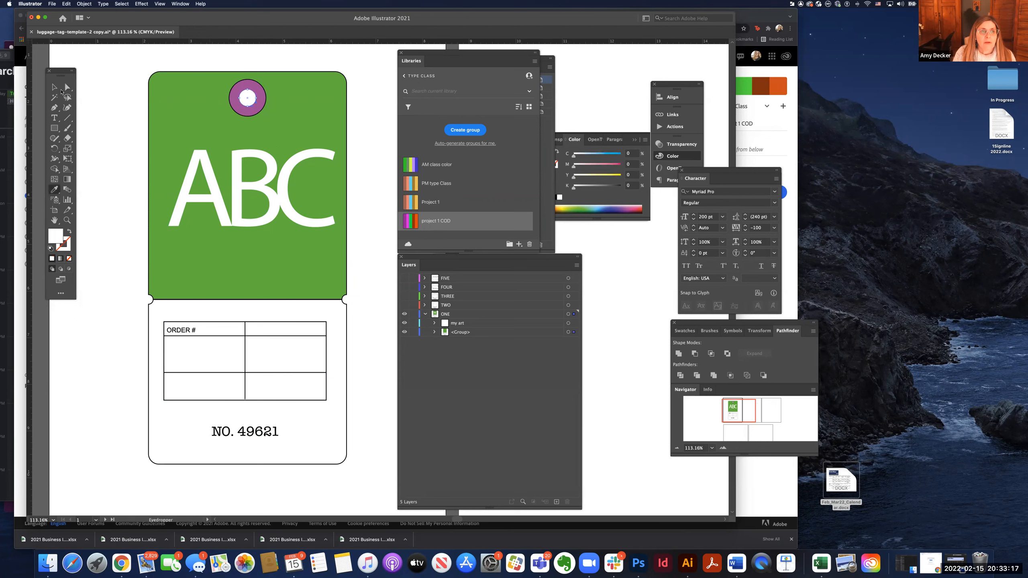
Fill the tag's lower shape with the purple and the order table's rectangle with the pink from the project 1 COD theme.
{"action": "left_click", "coordinate": [101, 107]}
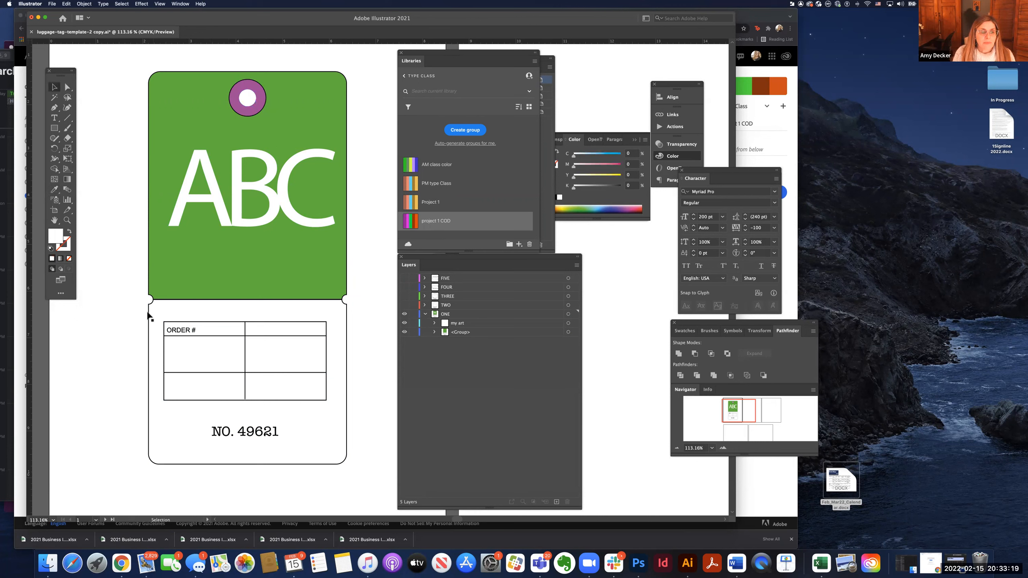
{"action": "left_click", "coordinate": [67, 87]}
{"action": "key", "text": "super+a"}
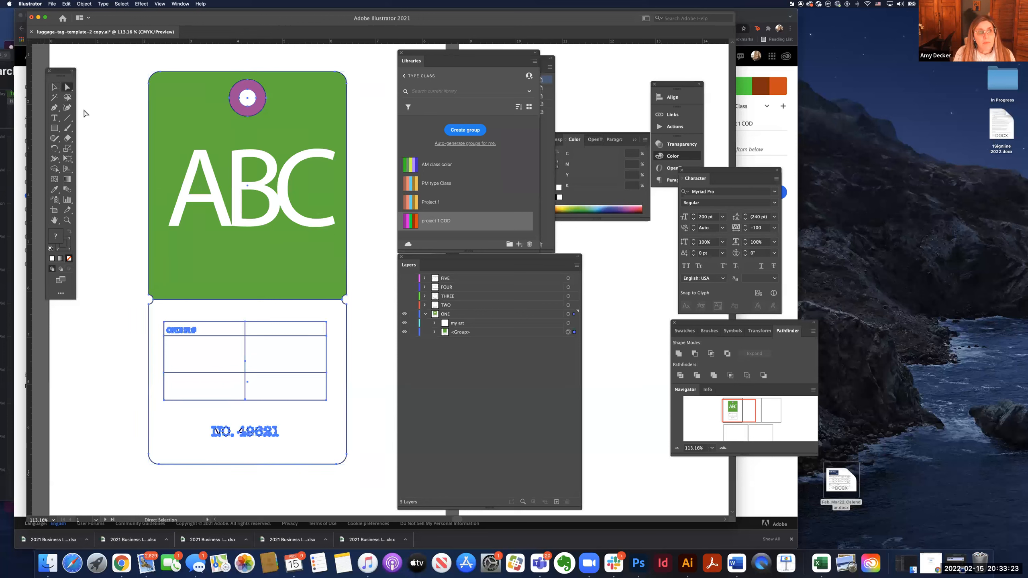
{"action": "left_click", "coordinate": [376, 398]}
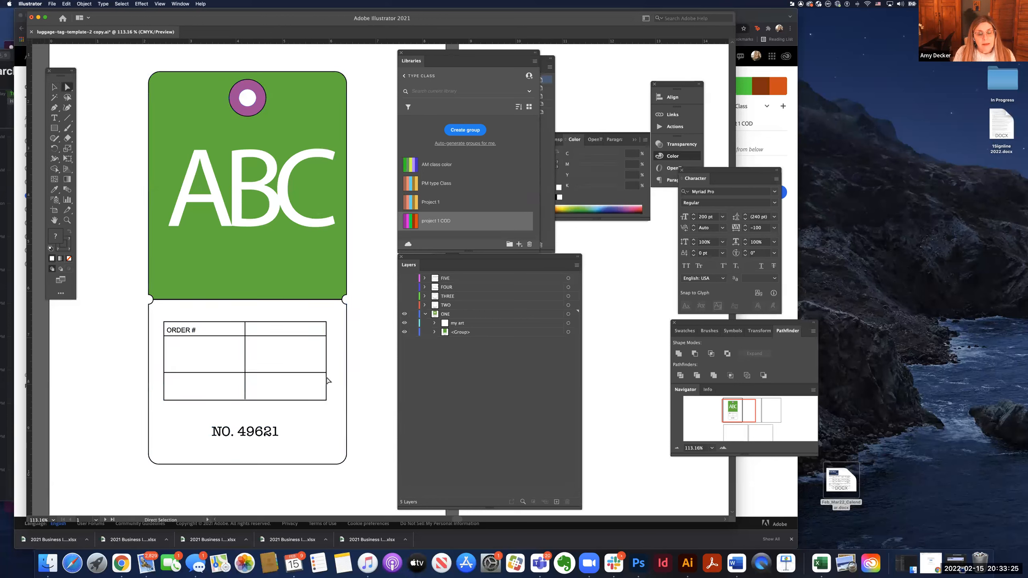
{"action": "left_click", "coordinate": [338, 381]}
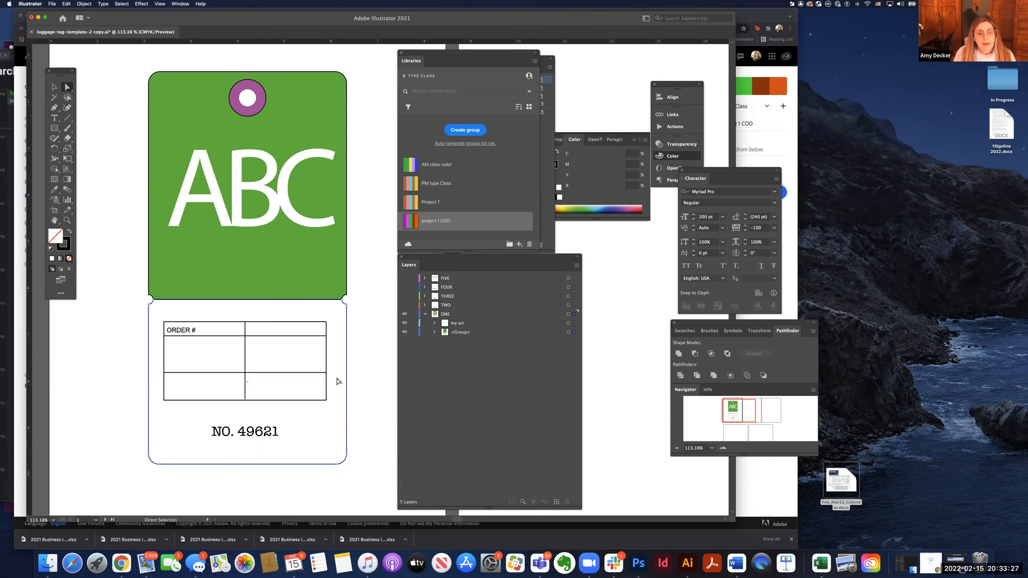
{"action": "left_click", "coordinate": [407, 226]}
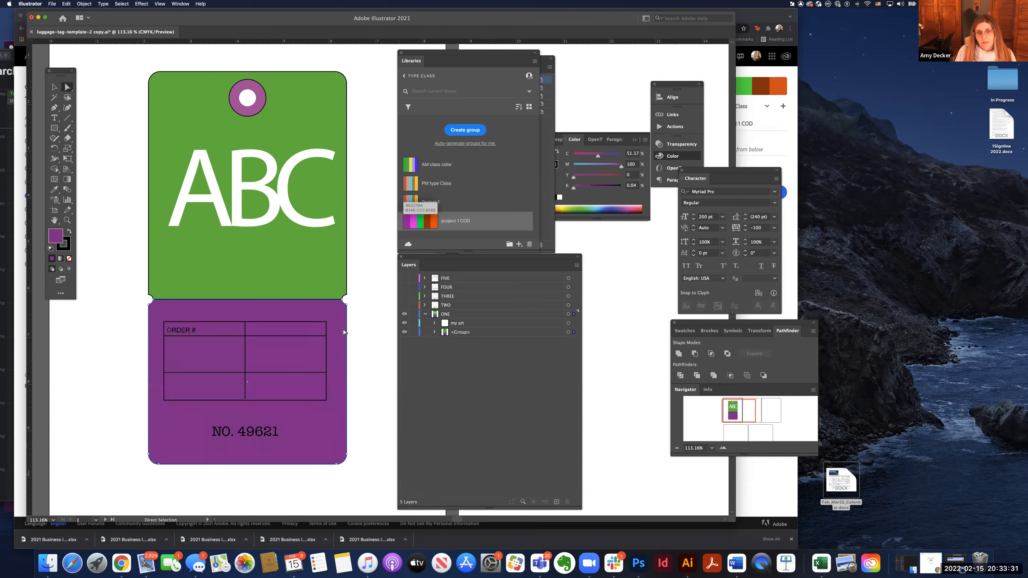
{"action": "left_click", "coordinate": [325, 334]}
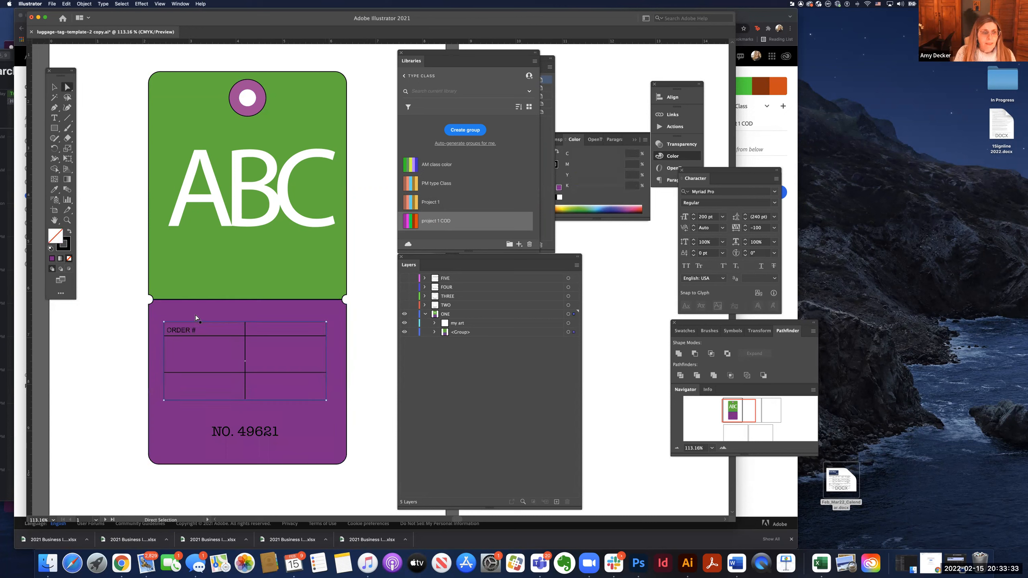
{"action": "left_click", "coordinate": [413, 224]}
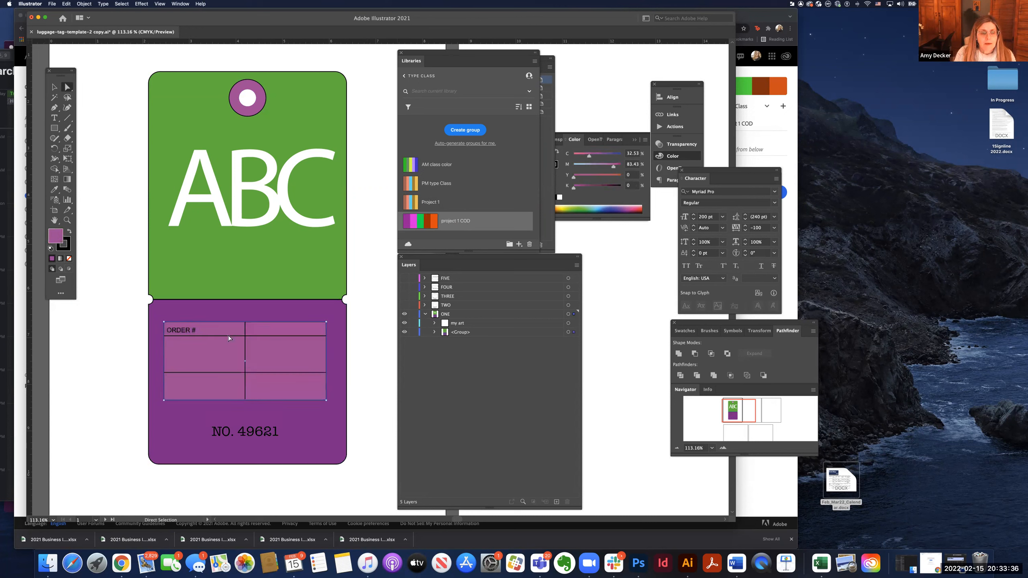
Set the stroke of the order table's outline and dividing lines to the green from the project 1 COD theme.
{"action": "left_click", "coordinate": [204, 337]}
{"action": "left_click", "coordinate": [211, 373], "text": "shift"}
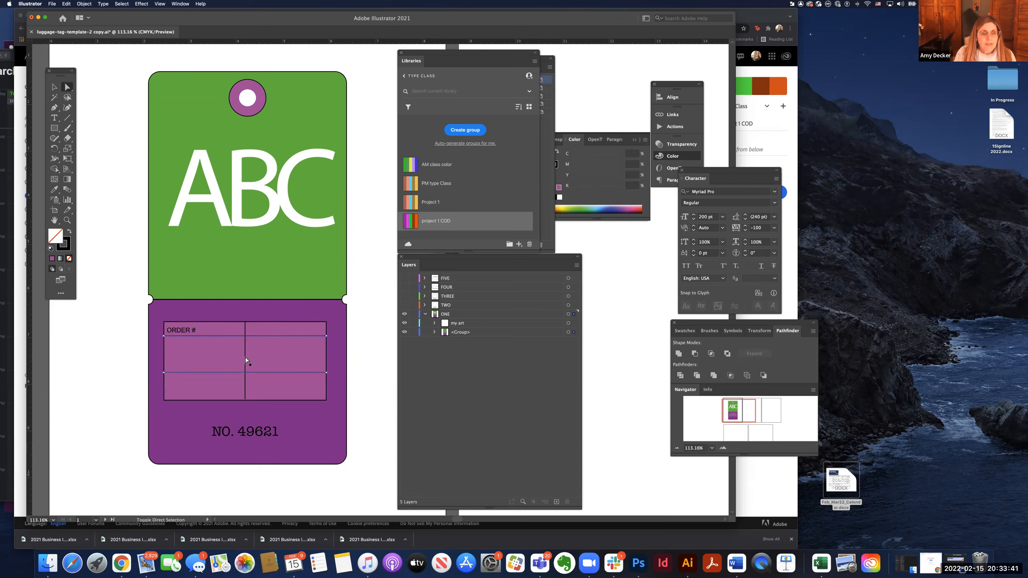
{"action": "left_click", "coordinate": [245, 357], "text": "shift"}
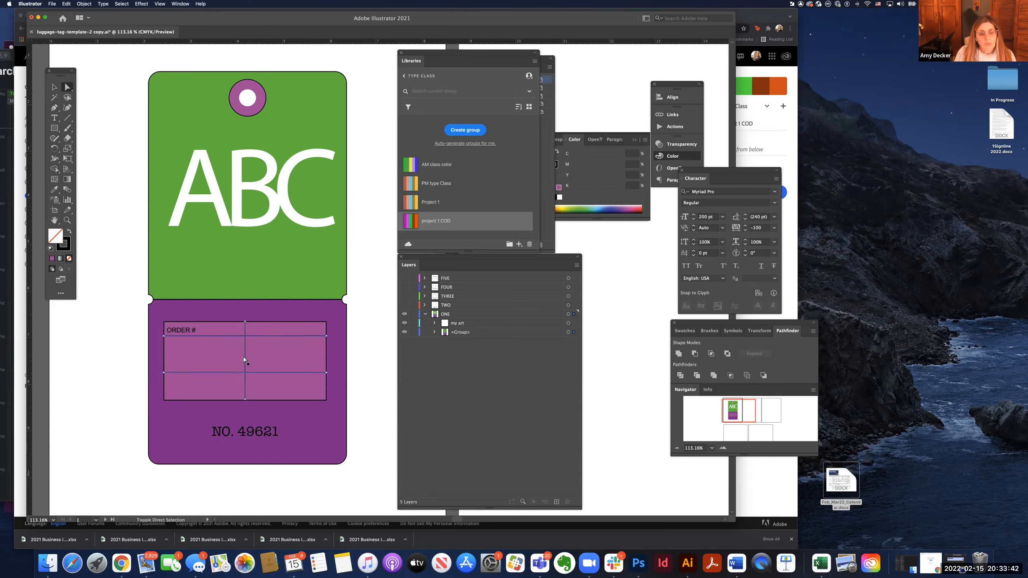
{"action": "left_click", "coordinate": [258, 322], "text": "shift"}
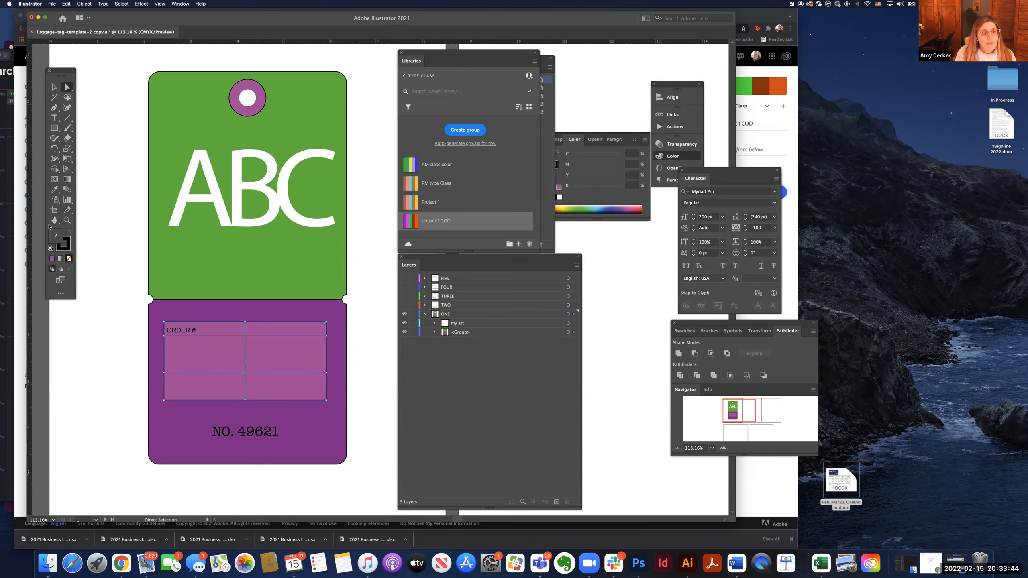
{"action": "left_click", "coordinate": [67, 244]}
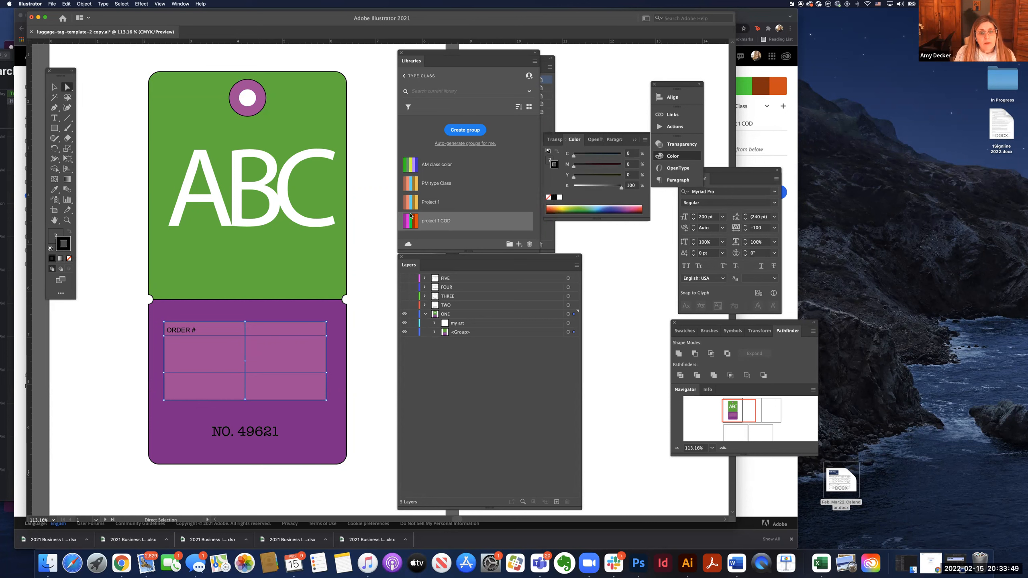
{"action": "left_click", "coordinate": [423, 225]}
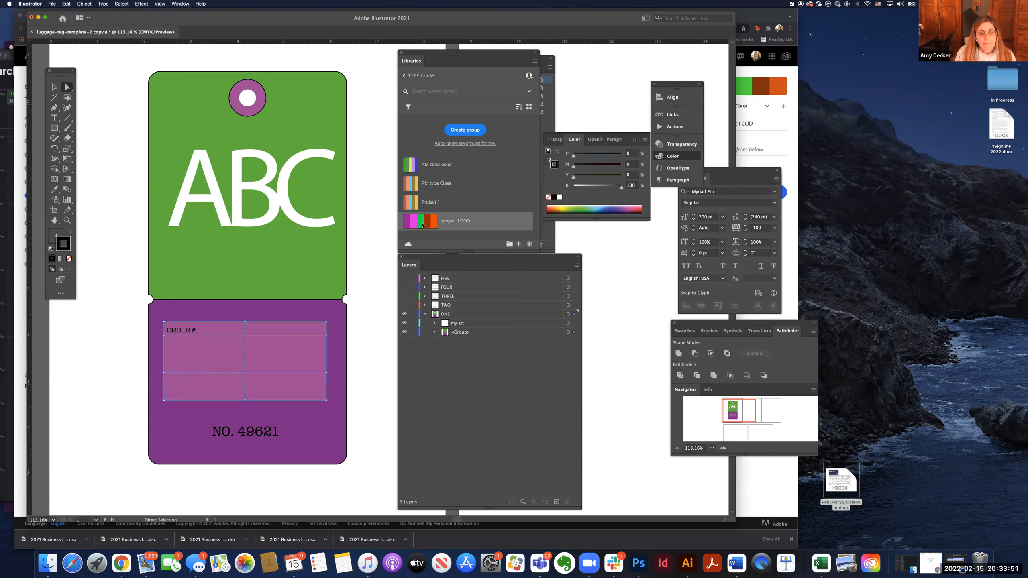
Ungroup the tag's template artwork containing the ORDER # text and clear the selection.
{"action": "left_click", "coordinate": [185, 331]}
{"action": "key", "text": "super+equal"}
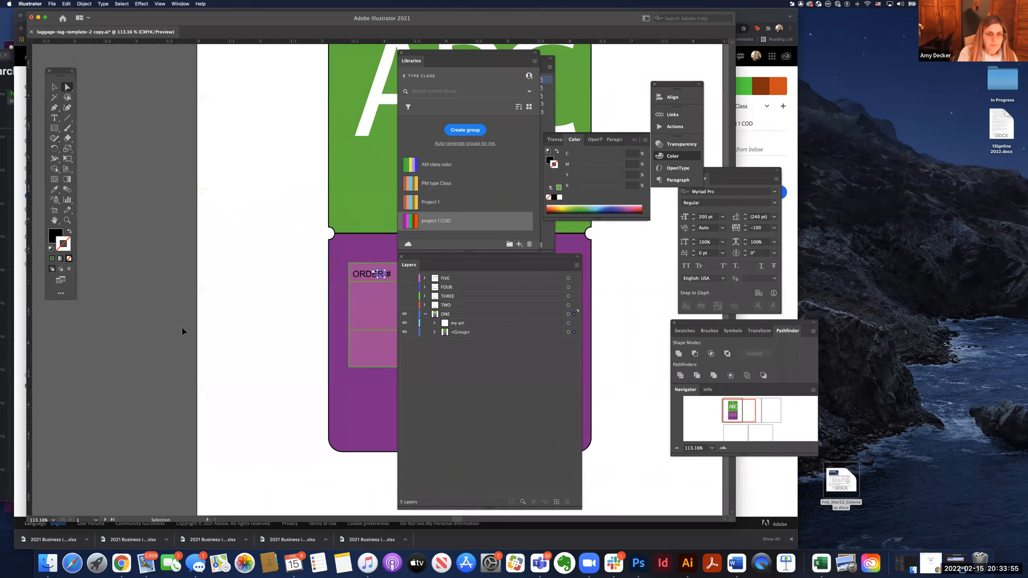
{"action": "left_click_drag", "start_coordinate": [256, 337], "coordinate": [134, 299]}
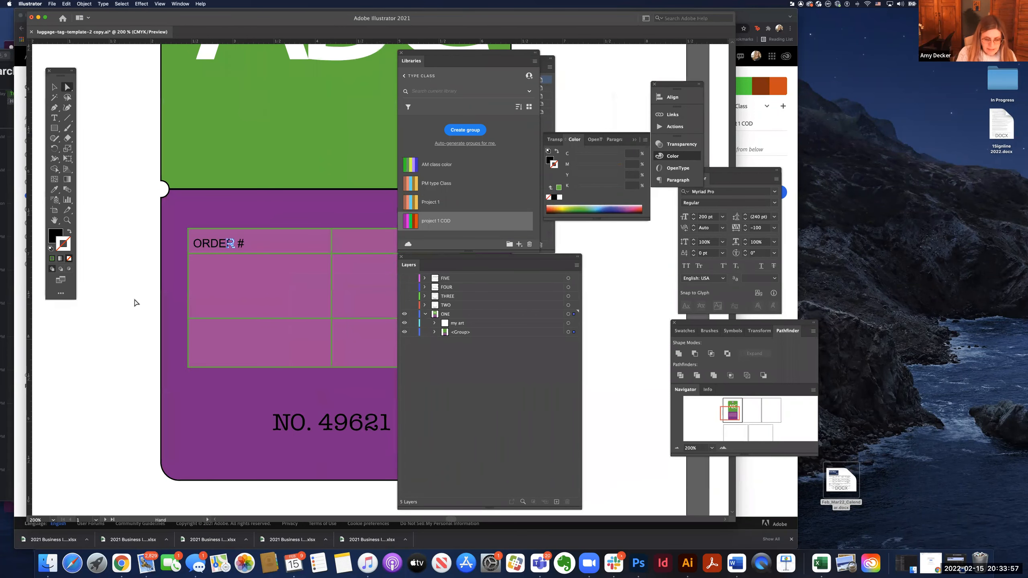
{"action": "key", "text": "super+equal"}
{"action": "key", "text": "super+equal"}
{"action": "key", "text": "super+equal"}
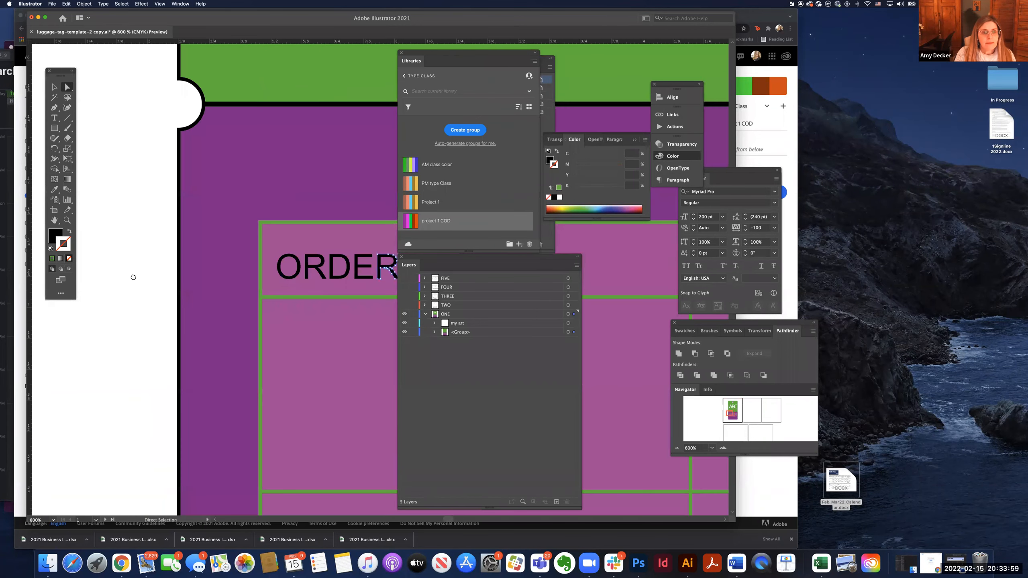
{"action": "key", "text": "v"}
{"action": "left_click", "coordinate": [216, 234]}
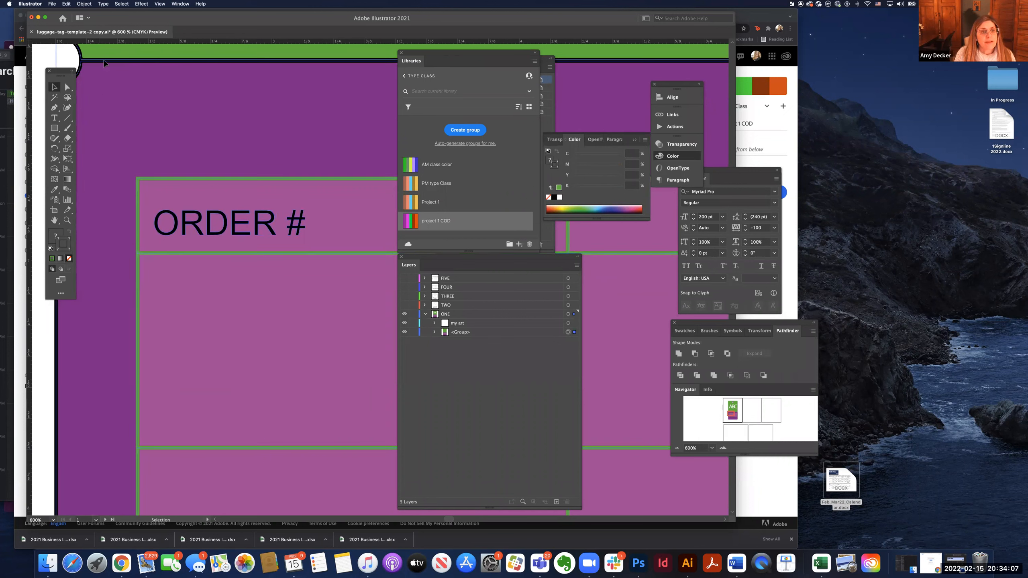
{"action": "key", "text": "super+shift+a"}
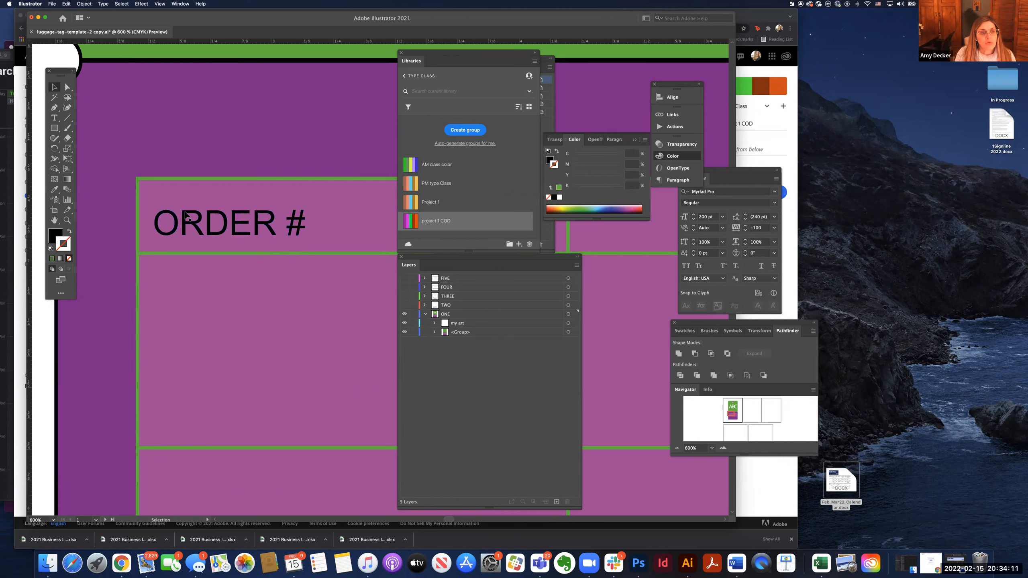
{"action": "left_click", "coordinate": [190, 233]}
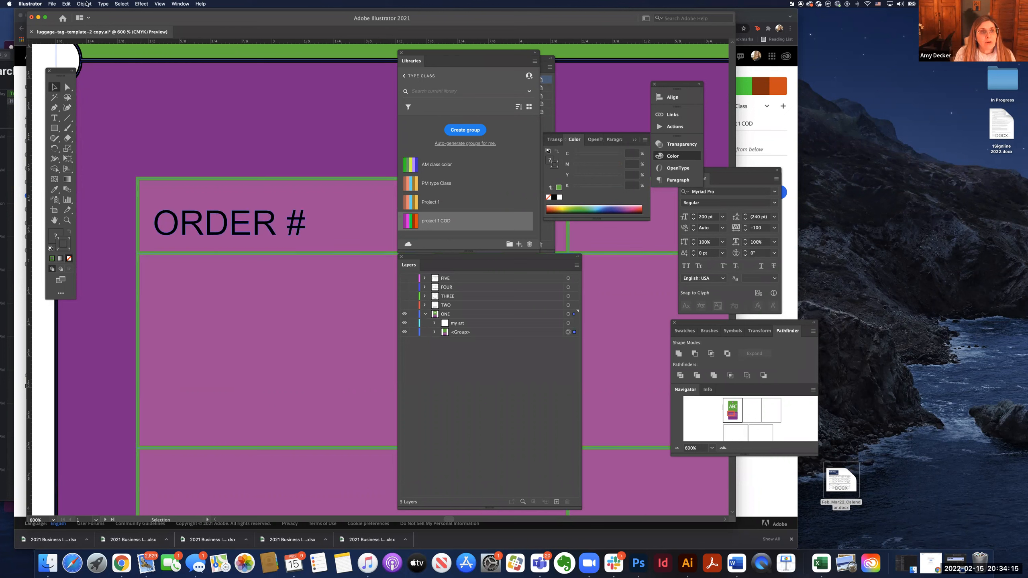
{"action": "left_click", "coordinate": [86, 4]}
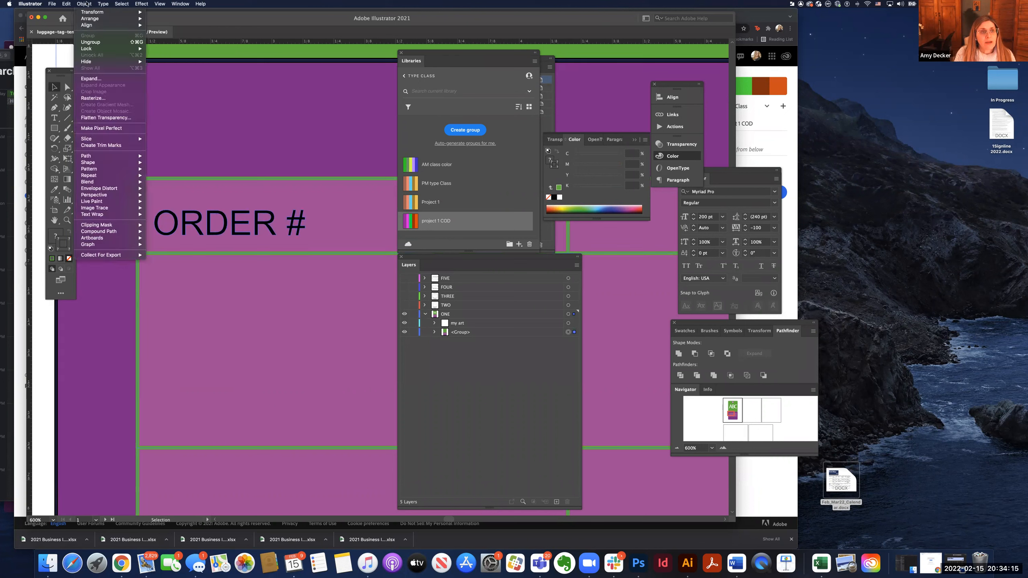
{"action": "left_click", "coordinate": [90, 42]}
{"action": "left_click", "coordinate": [70, 60]}
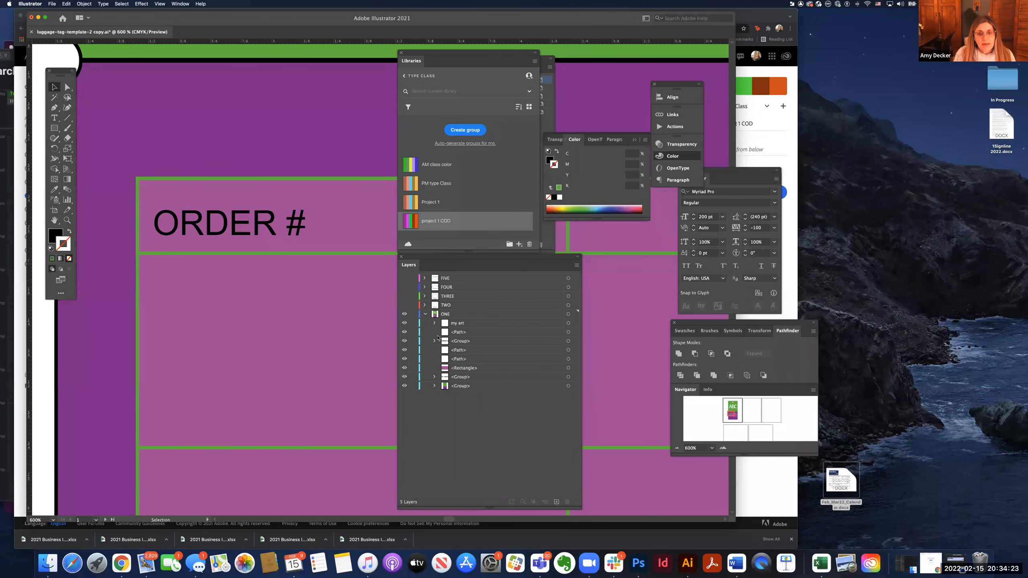
Fill the grouped ORDER # lettering in the table with white.
{"action": "left_click", "coordinate": [460, 340]}
{"action": "left_click", "coordinate": [264, 230]}
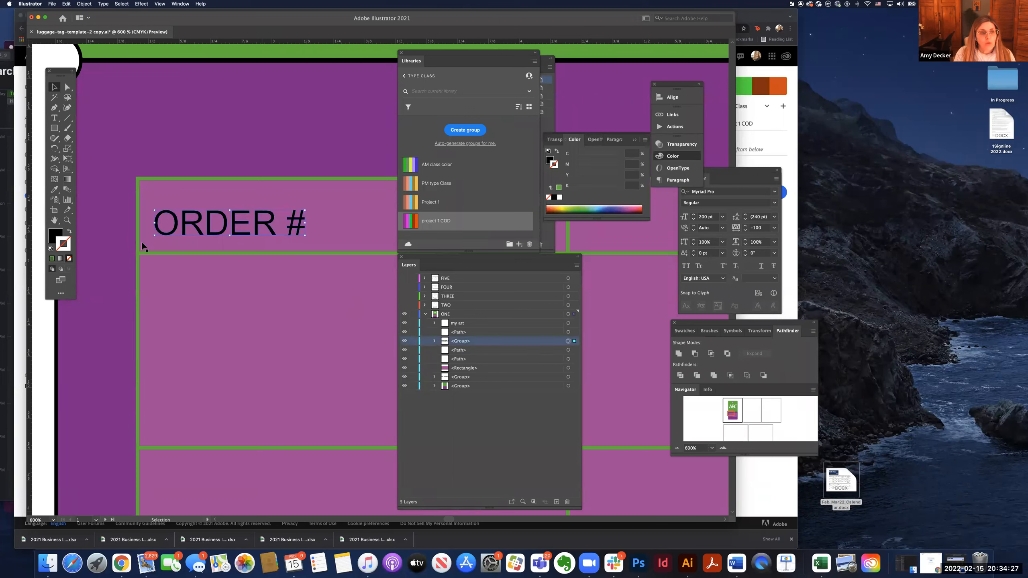
{"action": "double_click", "coordinate": [55, 235]}
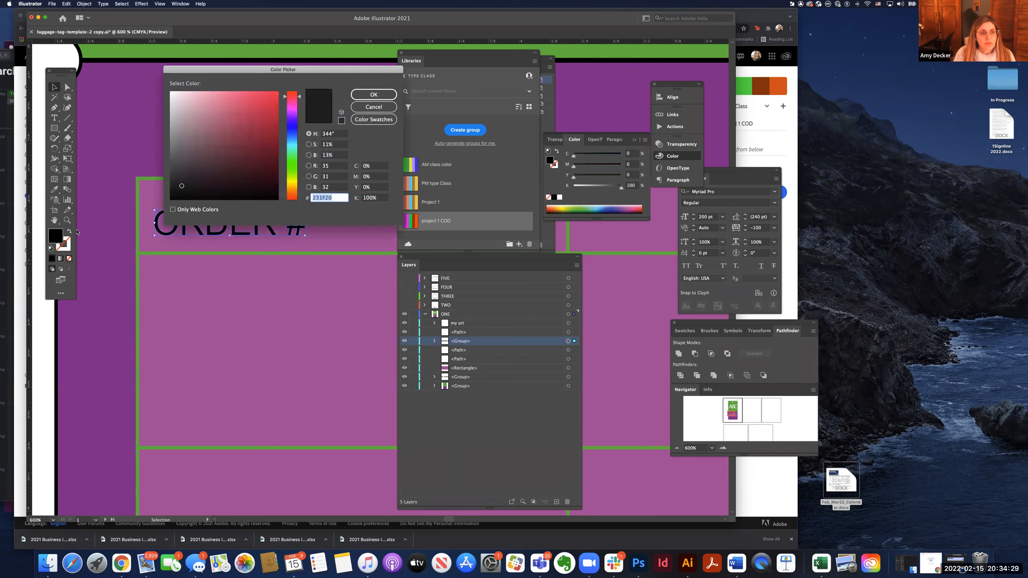
{"action": "left_click", "coordinate": [172, 92]}
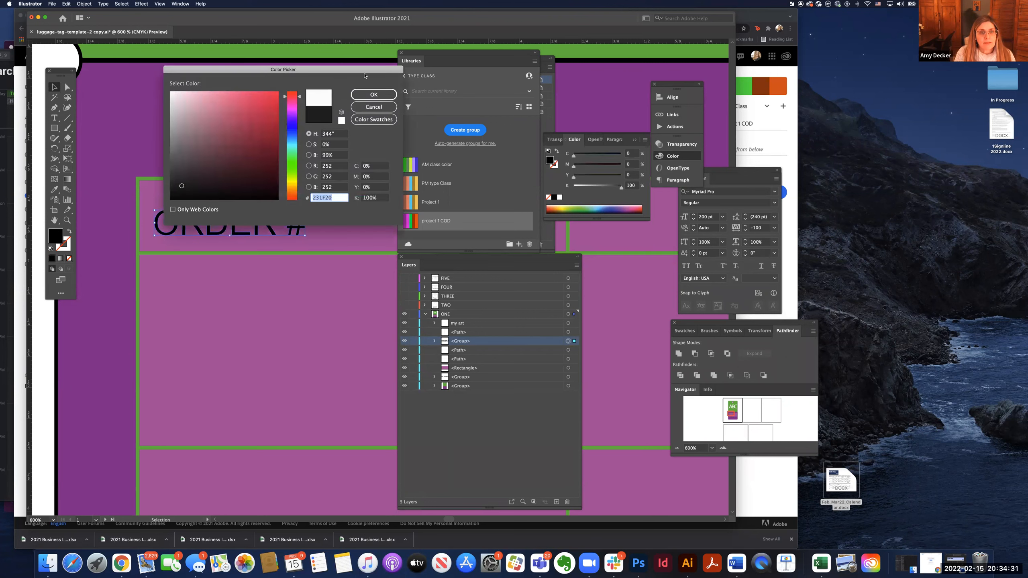
{"action": "left_click", "coordinate": [373, 94]}
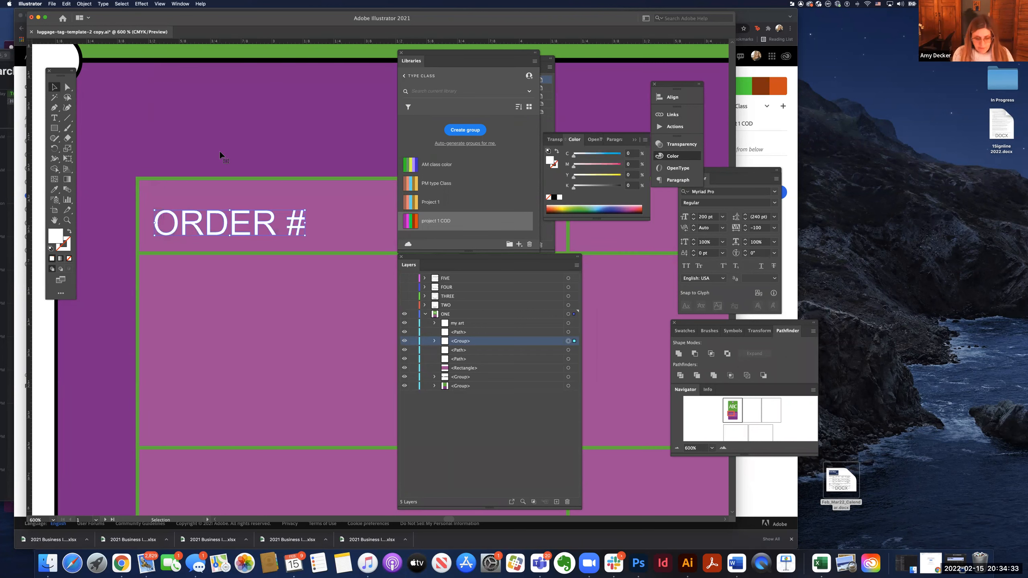
Fill the tag number text below the order table with off-white (F4F4F4).
{"action": "left_click", "coordinate": [220, 152]}
{"action": "key", "text": "super+minus"}
{"action": "key", "text": "super+minus"}
{"action": "key", "text": "super+minus"}
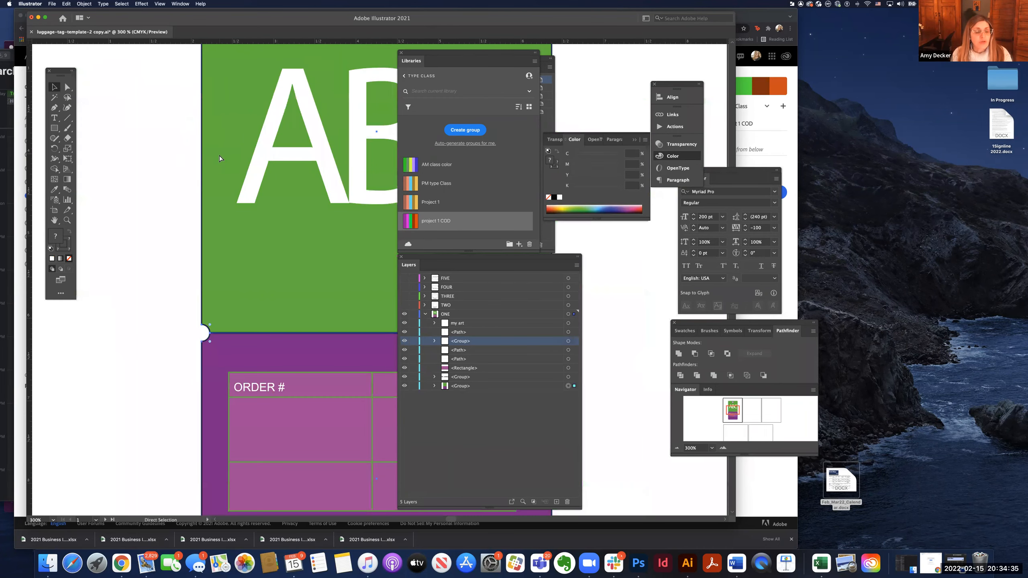
{"action": "key", "text": "super+minus"}
{"action": "key", "text": "super+minus"}
{"action": "key", "text": "super+minus"}
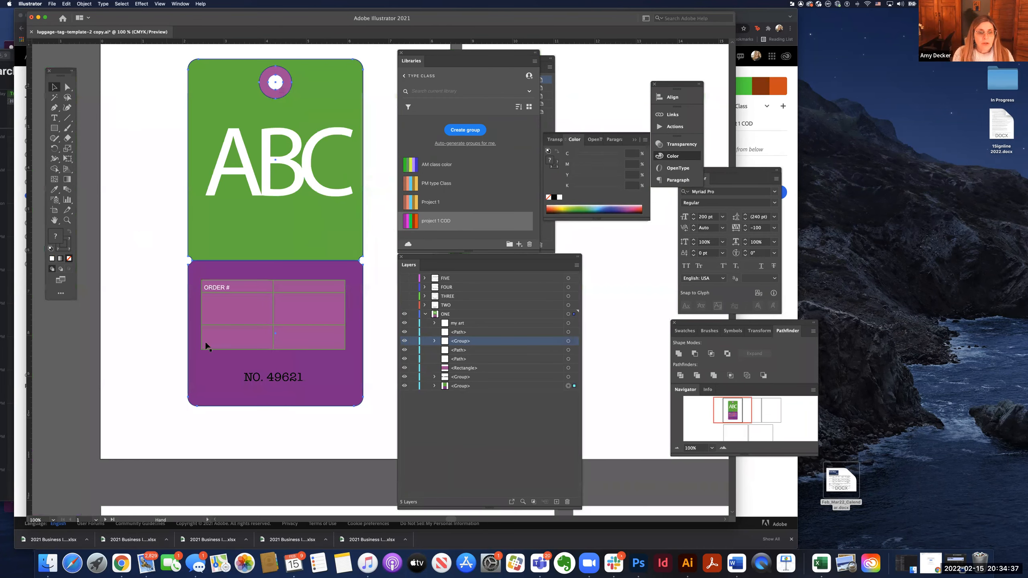
{"action": "scroll", "coordinate": [214, 356], "scroll_direction": "right", "scroll_amount": 2}
{"action": "scroll", "coordinate": [214, 356], "scroll_direction": "down", "scroll_amount": 1}
{"action": "left_click", "coordinate": [223, 365]}
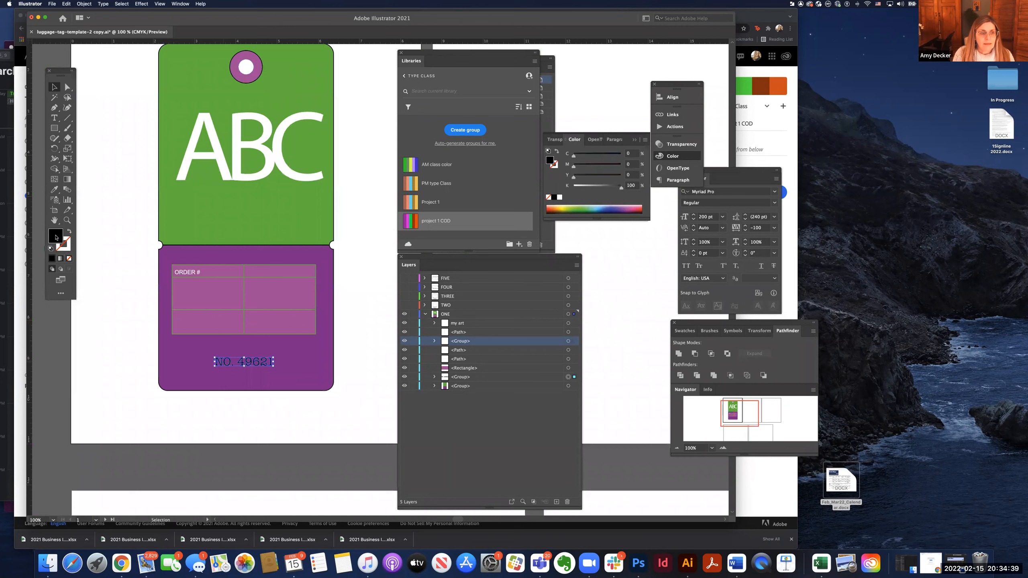
{"action": "double_click", "coordinate": [55, 238]}
{"action": "left_click", "coordinate": [171, 96]}
{"action": "left_click", "coordinate": [363, 96]}
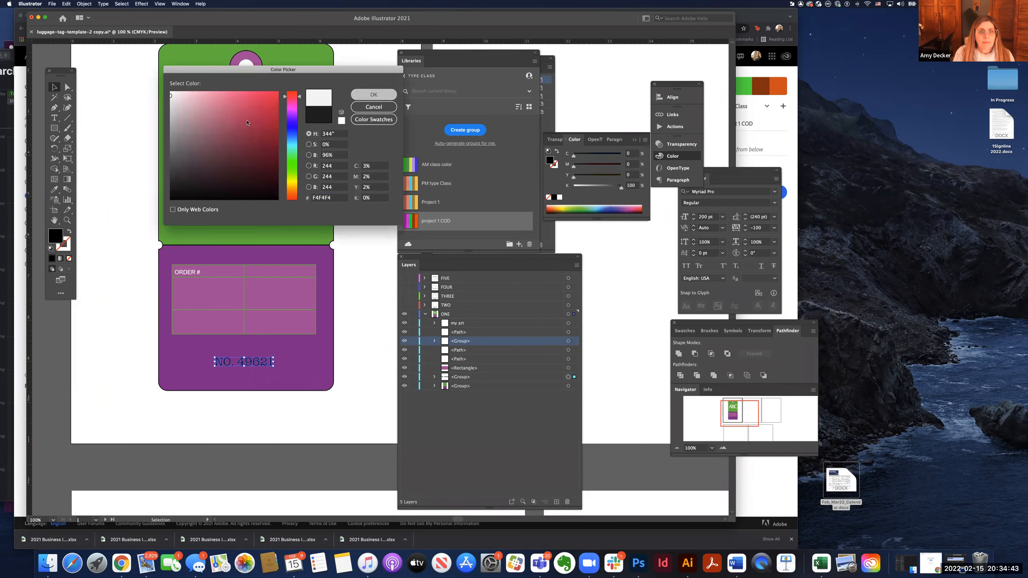
Switch to Finder and open process-book_template.indd from CollegeofDuPage > Intro to Typography > S22_Class Documents > Projects > Project 1.
{"action": "scroll", "coordinate": [123, 150], "scroll_direction": "up", "scroll_amount": 3}
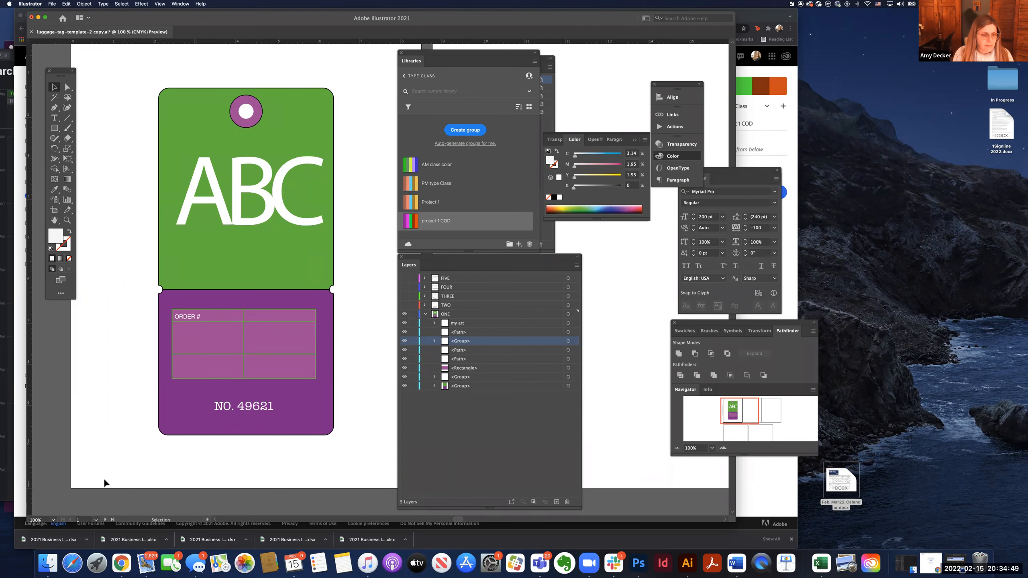
{"action": "left_click", "coordinate": [50, 565]}
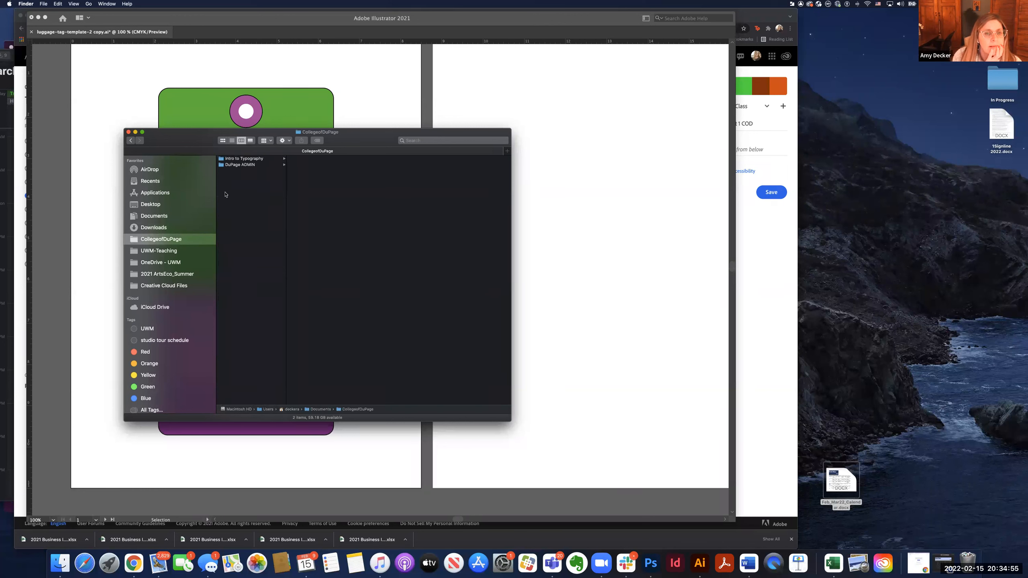
{"action": "left_click", "coordinate": [255, 164]}
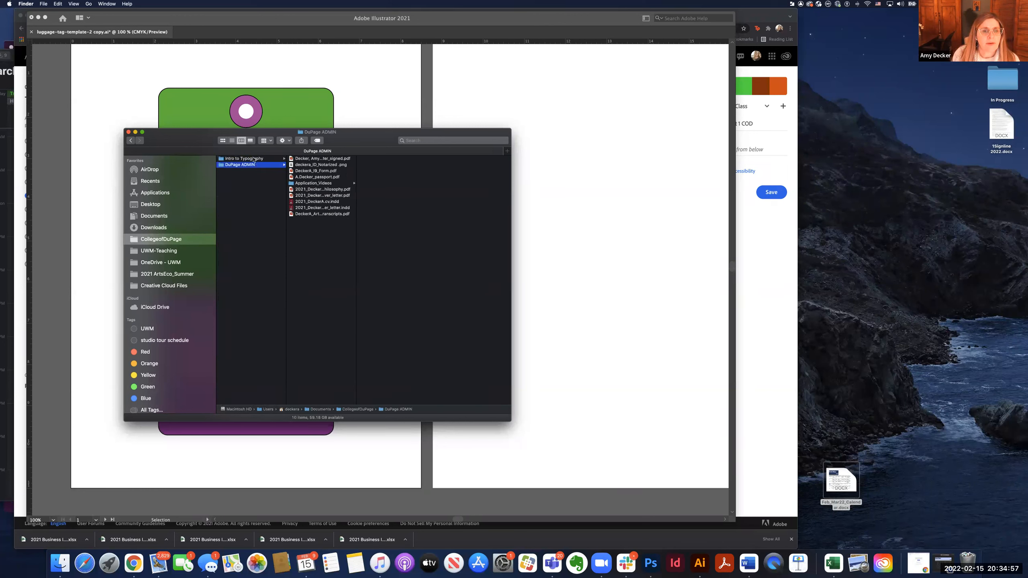
{"action": "left_click", "coordinate": [254, 159]}
{"action": "left_click", "coordinate": [317, 164]}
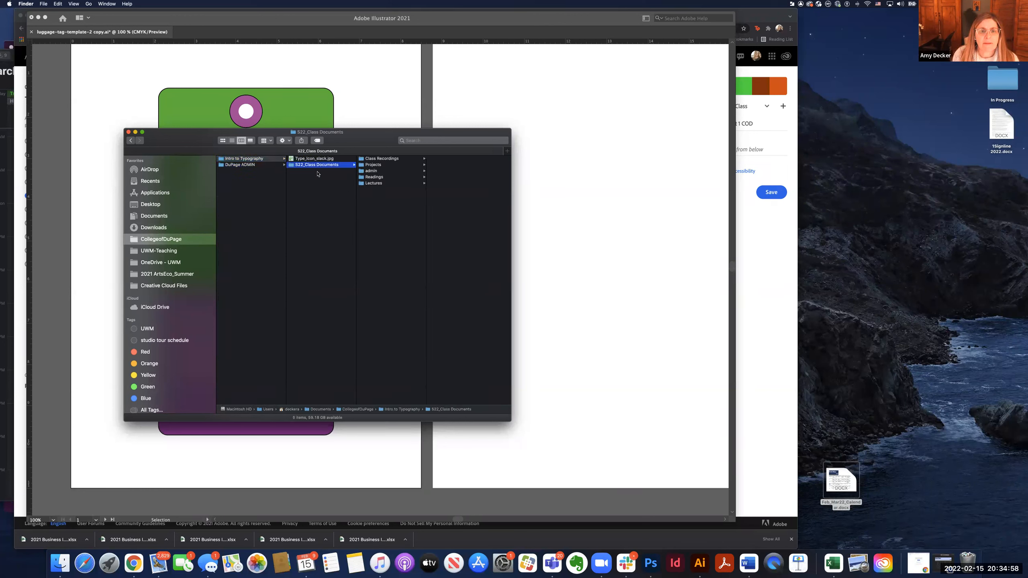
{"action": "left_click", "coordinate": [375, 177]}
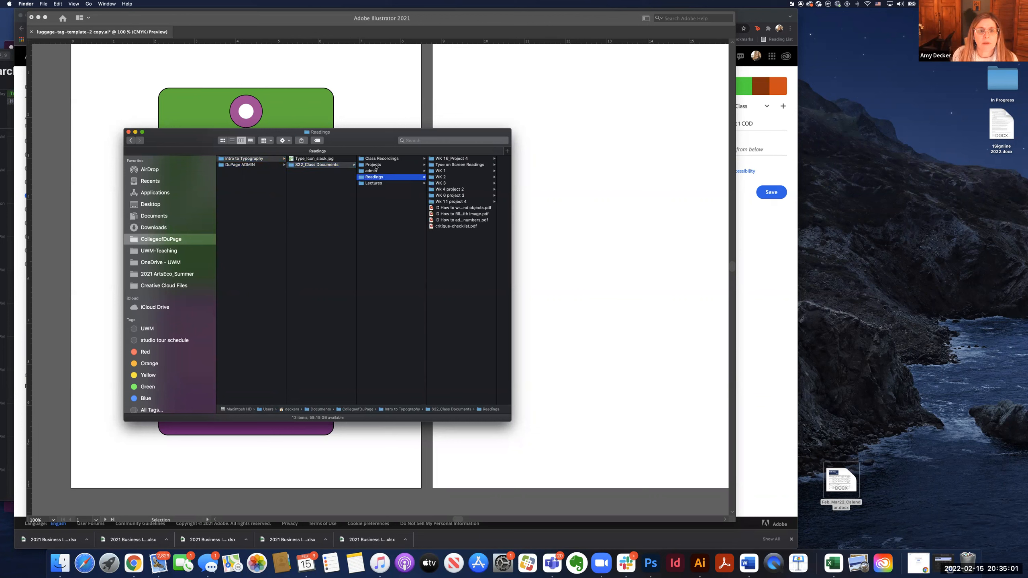
{"action": "left_click", "coordinate": [377, 164]}
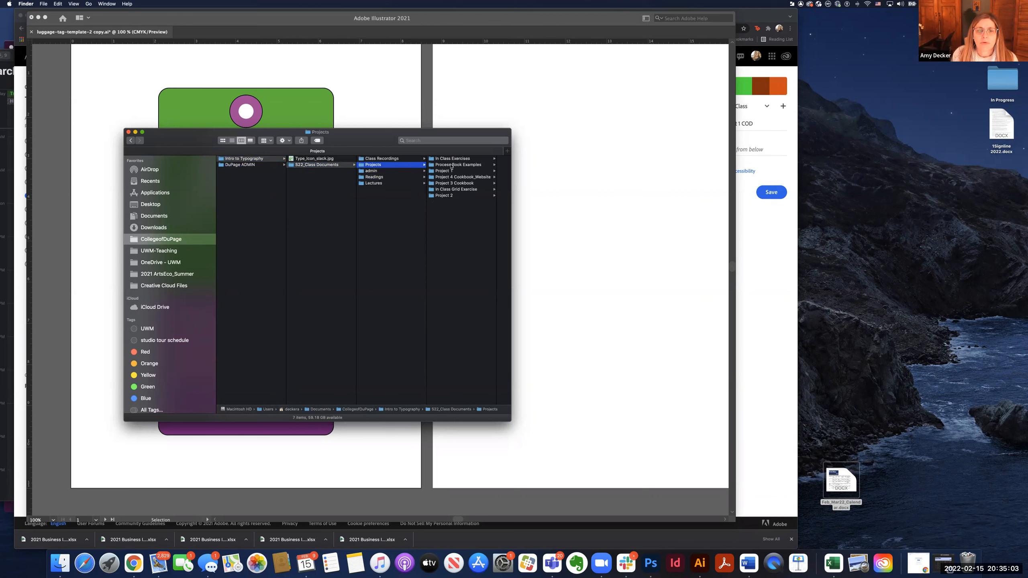
{"action": "left_click", "coordinate": [450, 171]}
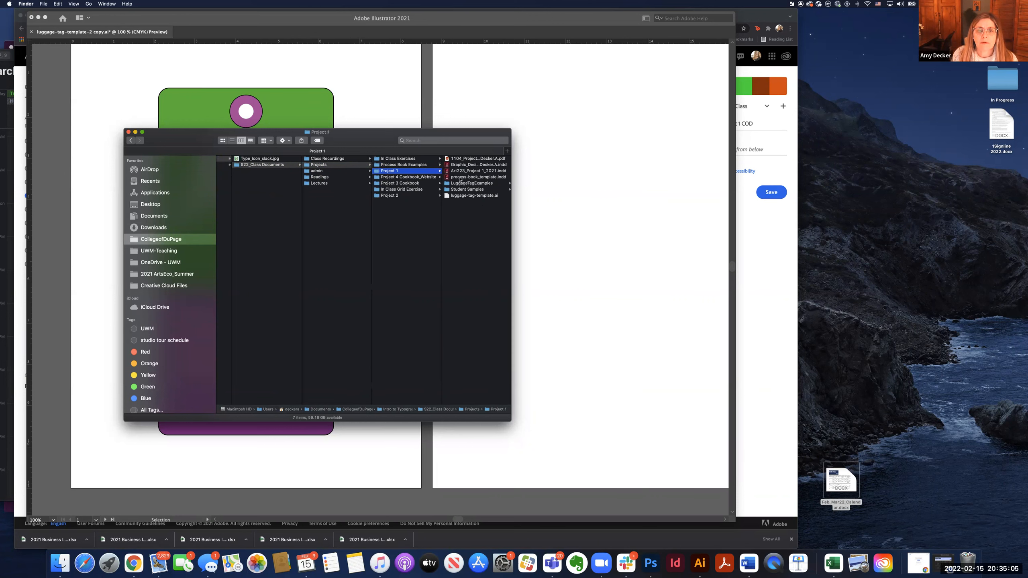
{"action": "left_click", "coordinate": [459, 177]}
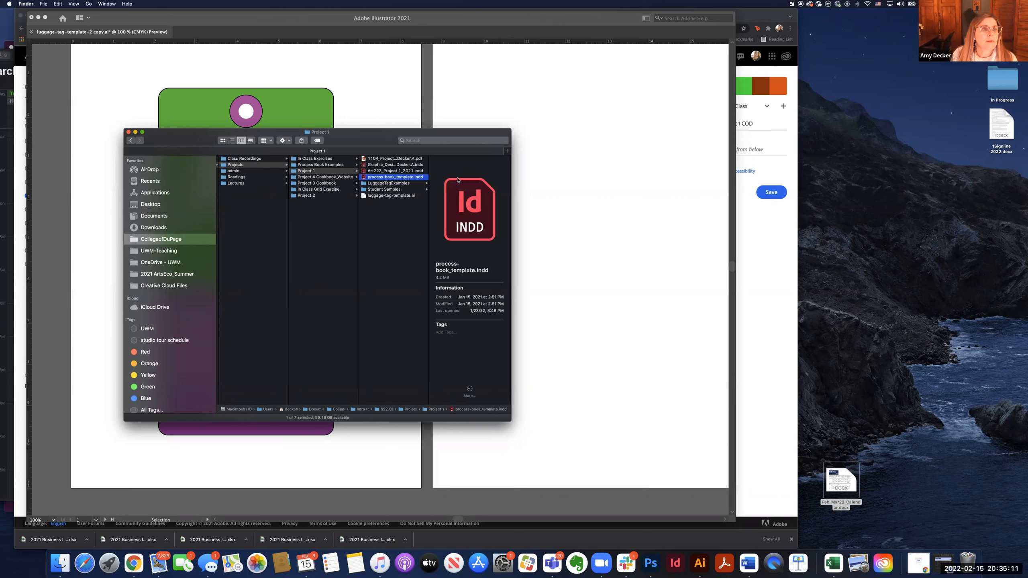
{"action": "scroll", "coordinate": [401, 188], "scroll_direction": "left", "scroll_amount": 1}
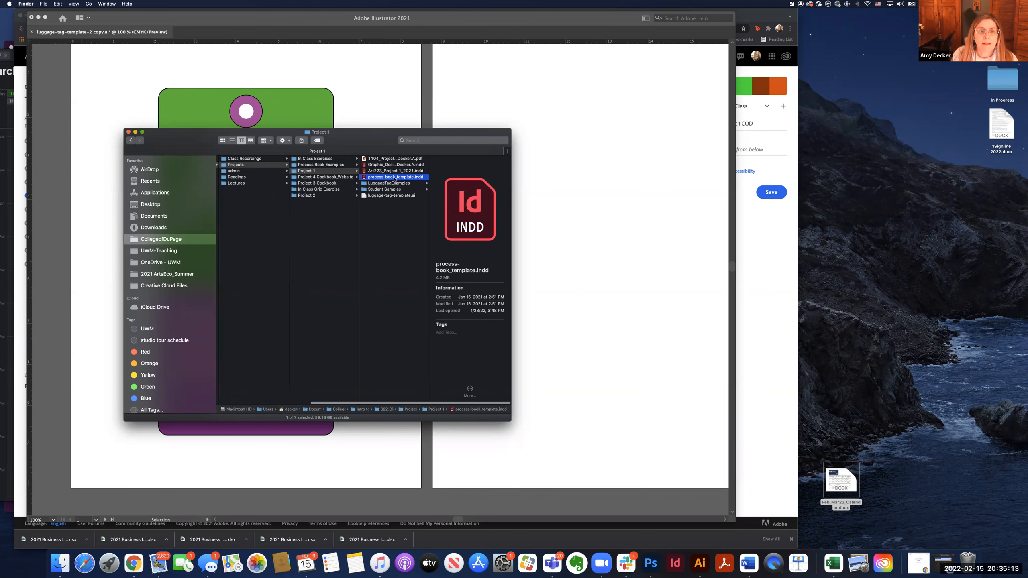
{"action": "scroll", "coordinate": [384, 179], "scroll_direction": "left", "scroll_amount": 1}
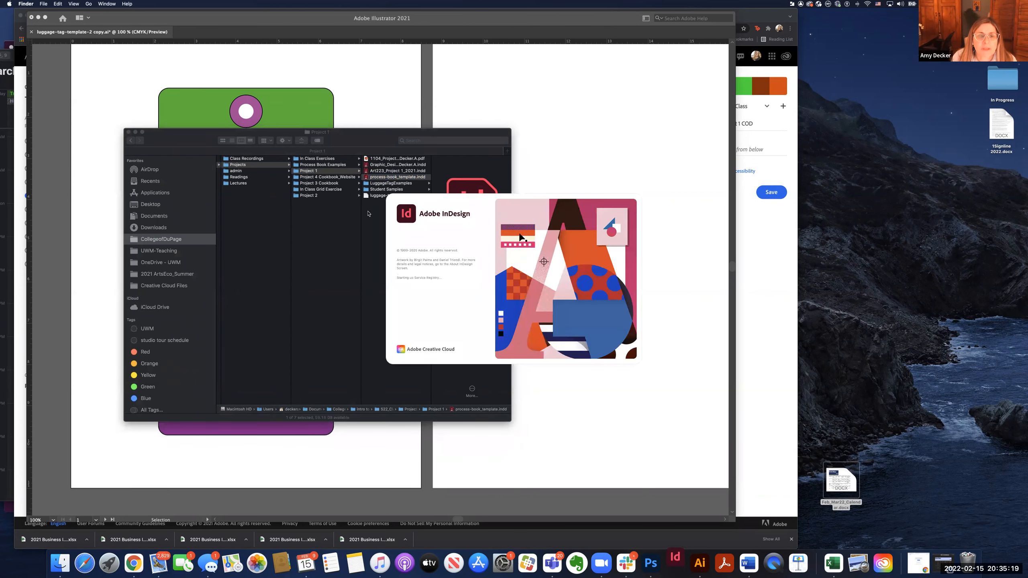
Look through the LuggageTagExamples and Student Samples folders, and open luggage-tag-template.ai from the Project 1 folder in Illustrator.
{"action": "left_click", "coordinate": [371, 185]}
{"action": "left_click", "coordinate": [371, 184]}
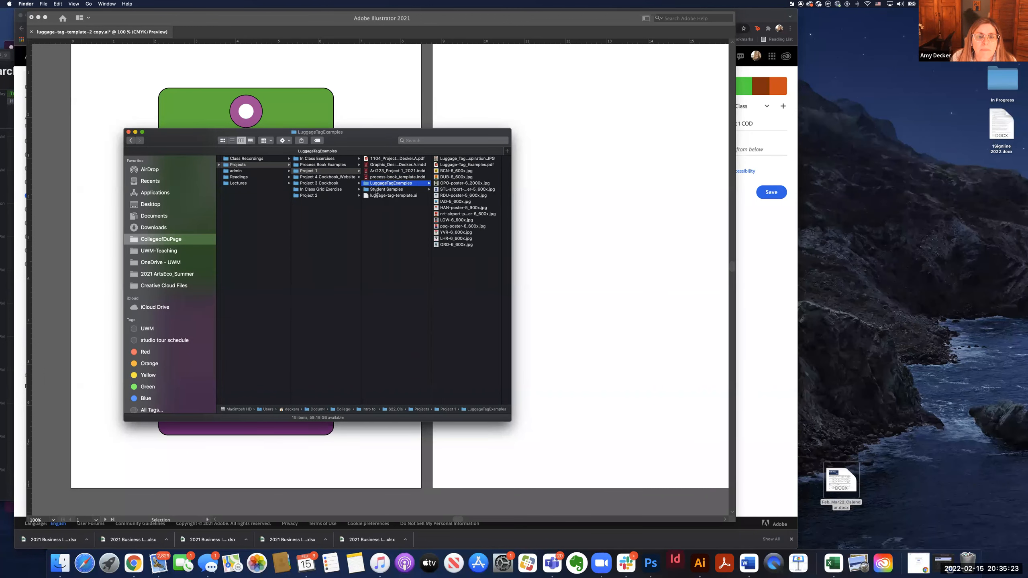
{"action": "left_click", "coordinate": [375, 190]}
{"action": "left_click", "coordinate": [376, 186]}
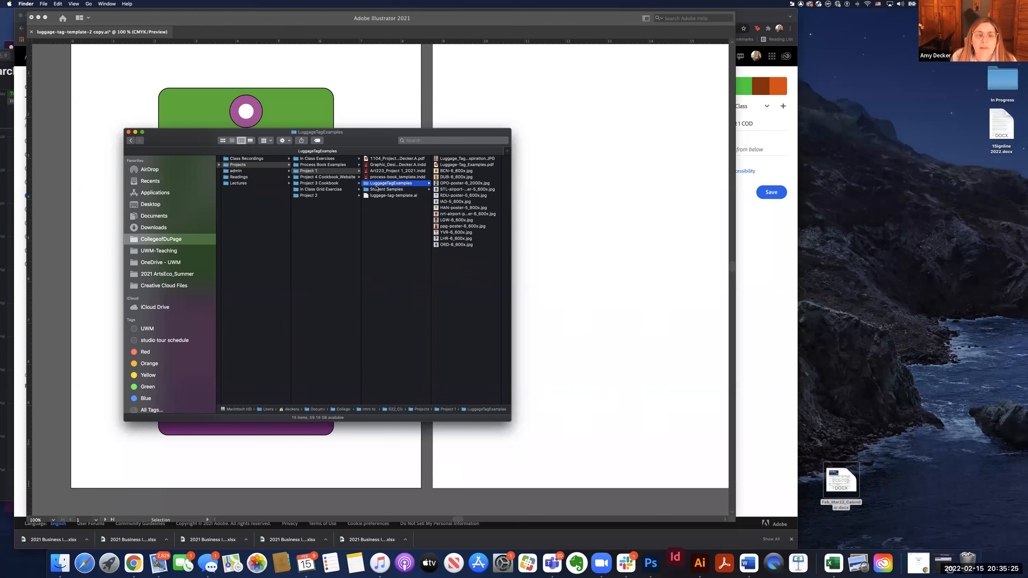
{"action": "left_click", "coordinate": [376, 190]}
{"action": "left_click", "coordinate": [376, 196]}
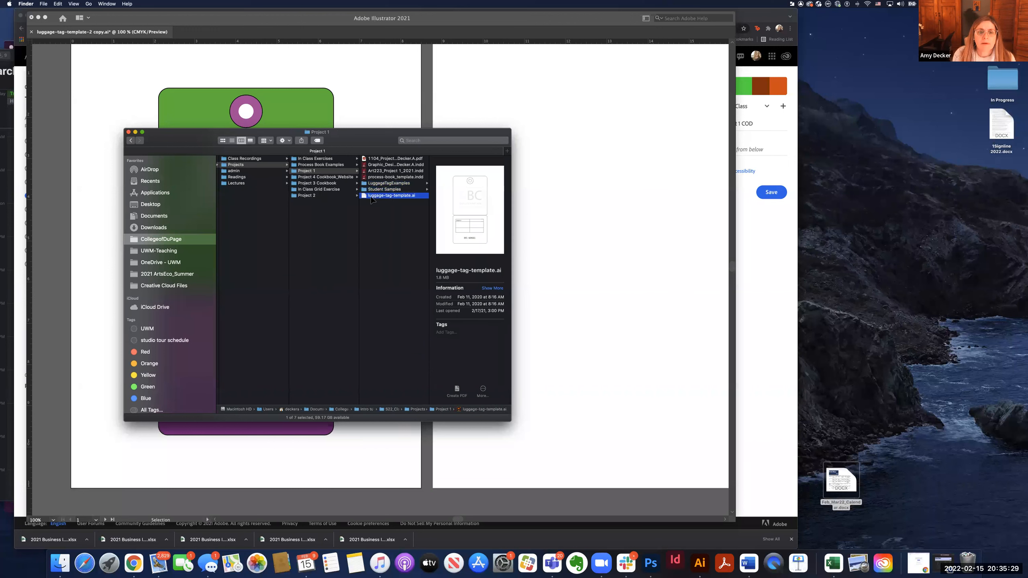
{"action": "double_click", "coordinate": [374, 195]}
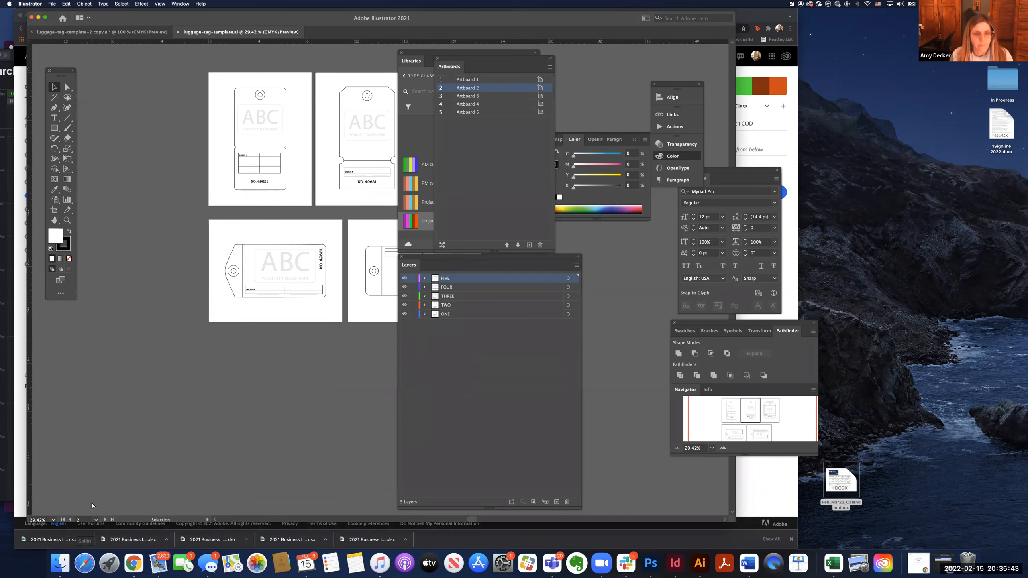
Start opening another document and browse to UWM-Teaching > ART223_IntroType > Projects > Project 1.
{"action": "key", "text": "super+o"}
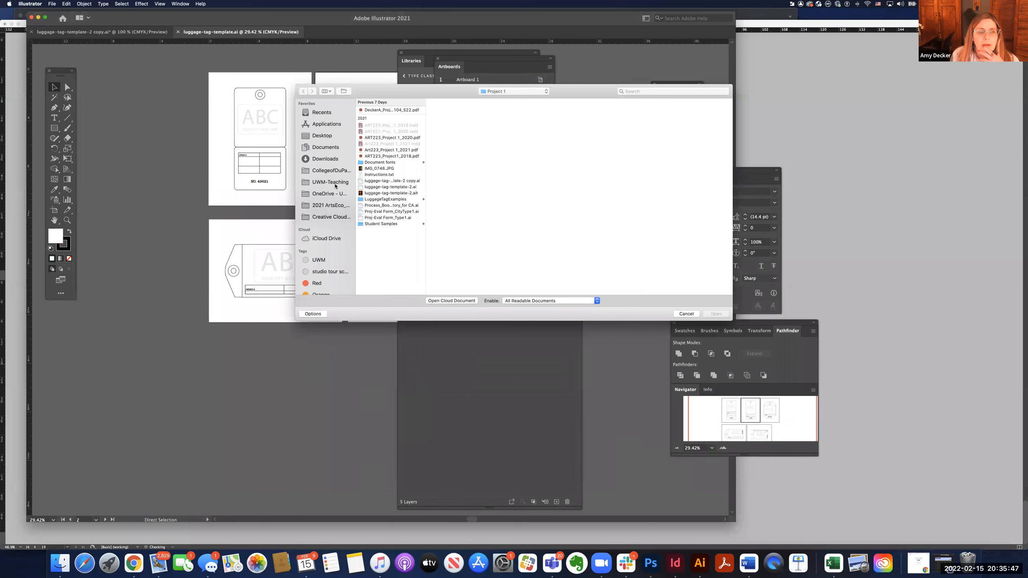
{"action": "left_click", "coordinate": [336, 185]}
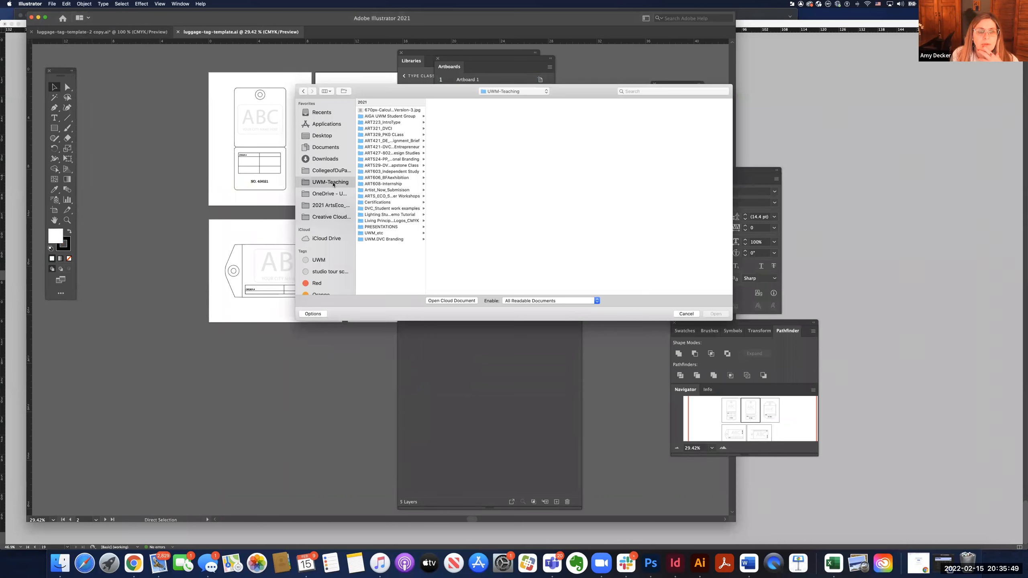
{"action": "left_click", "coordinate": [331, 170]}
{"action": "left_click", "coordinate": [330, 182]}
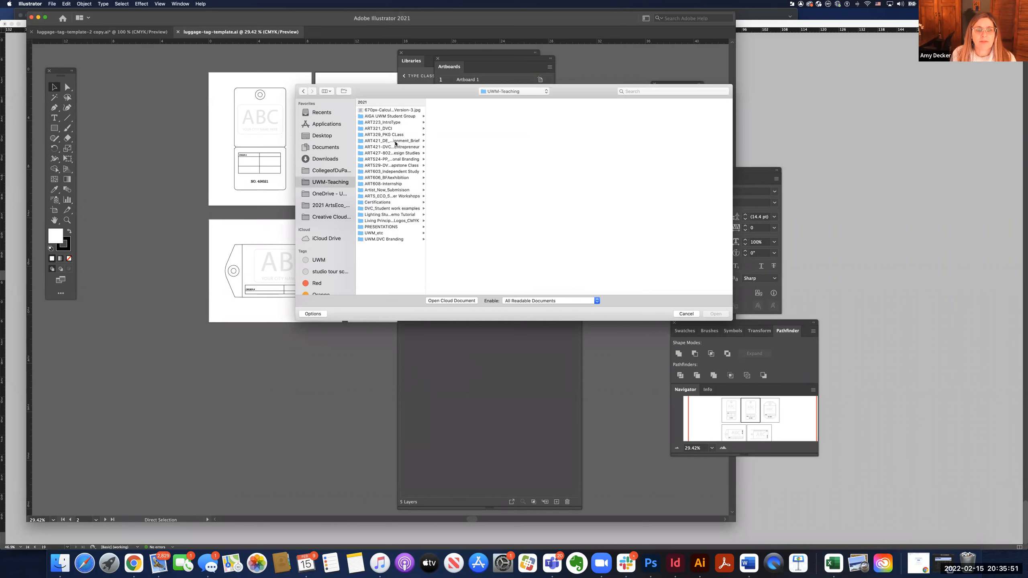
{"action": "left_click", "coordinate": [391, 129]}
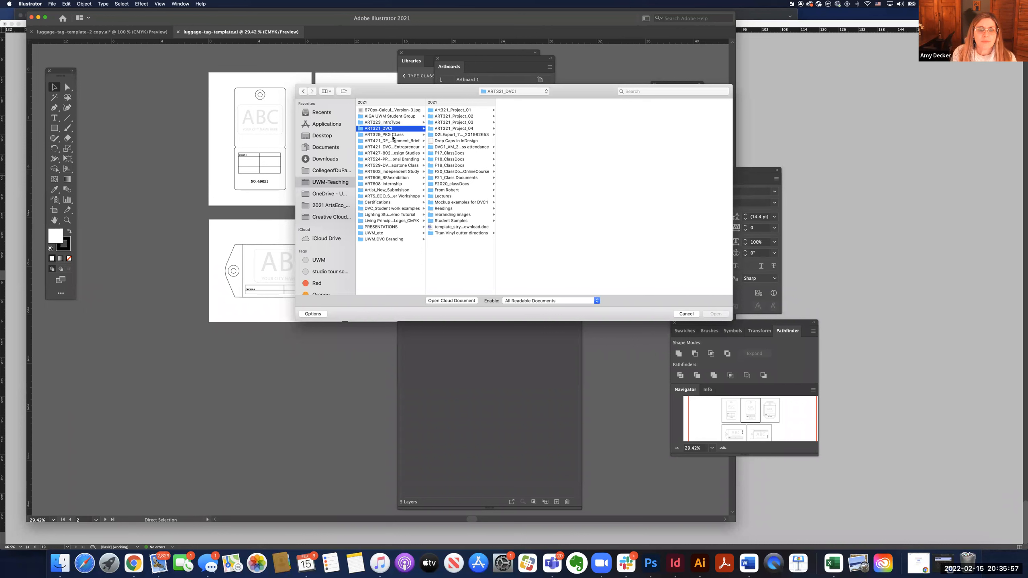
{"action": "left_click", "coordinate": [388, 123]}
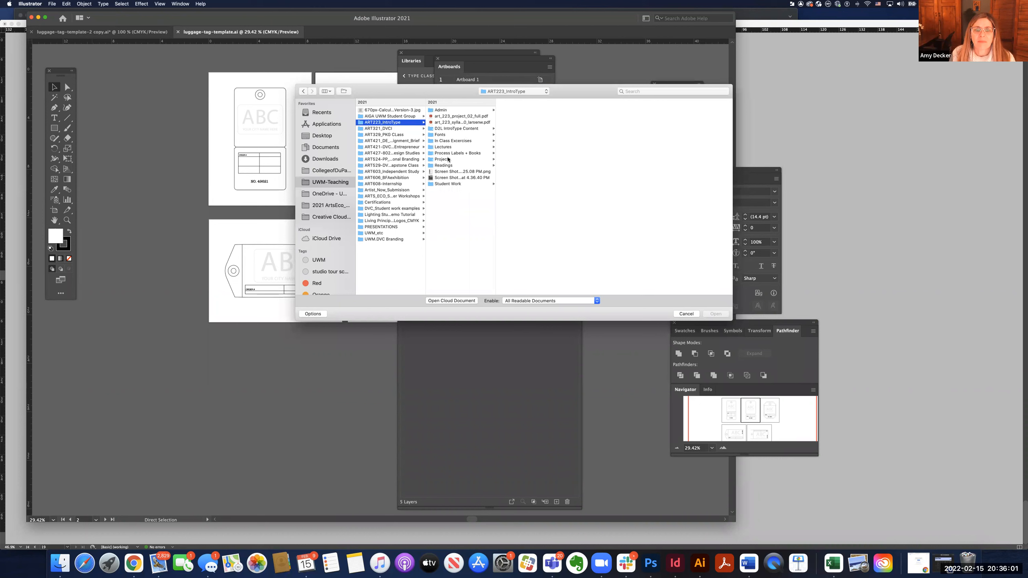
{"action": "left_click", "coordinate": [445, 159]}
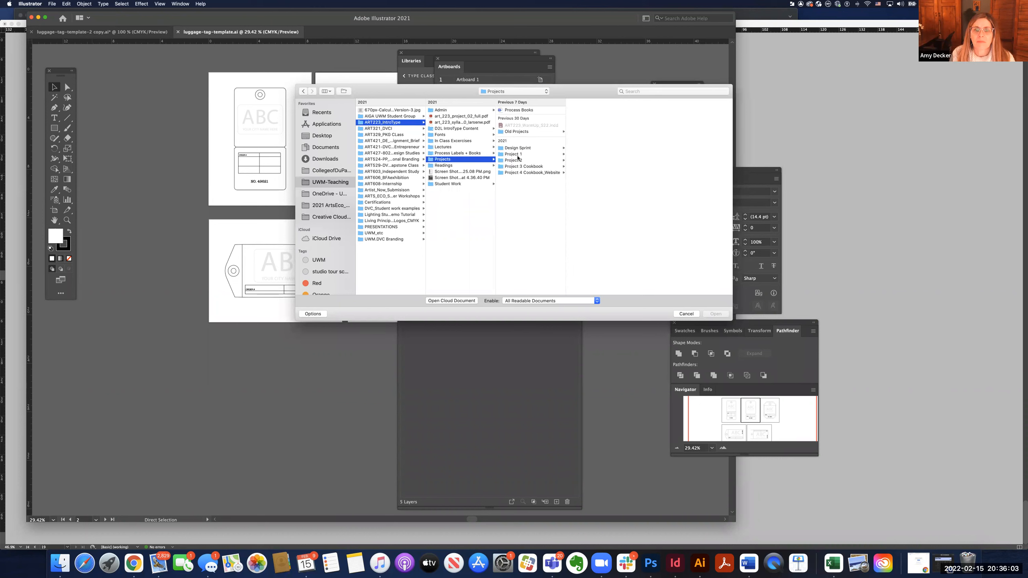
{"action": "left_click", "coordinate": [514, 154]}
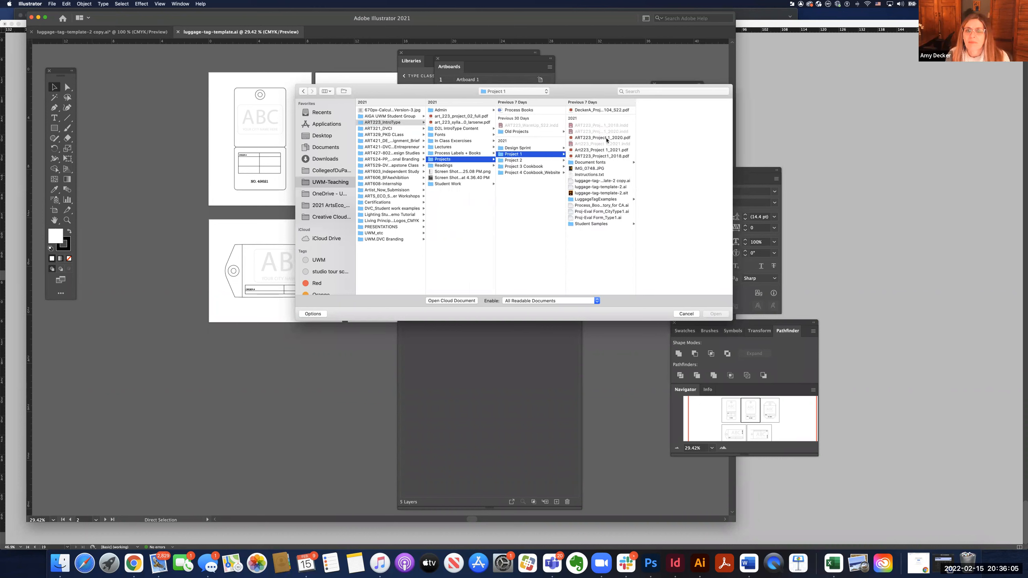
Preview ART223_Project 1_2020.pdf and the luggage-tag-template-2 .ai, copy and .ait files, and look inside the LuggageTagExamples folder.
{"action": "left_click", "coordinate": [607, 138]}
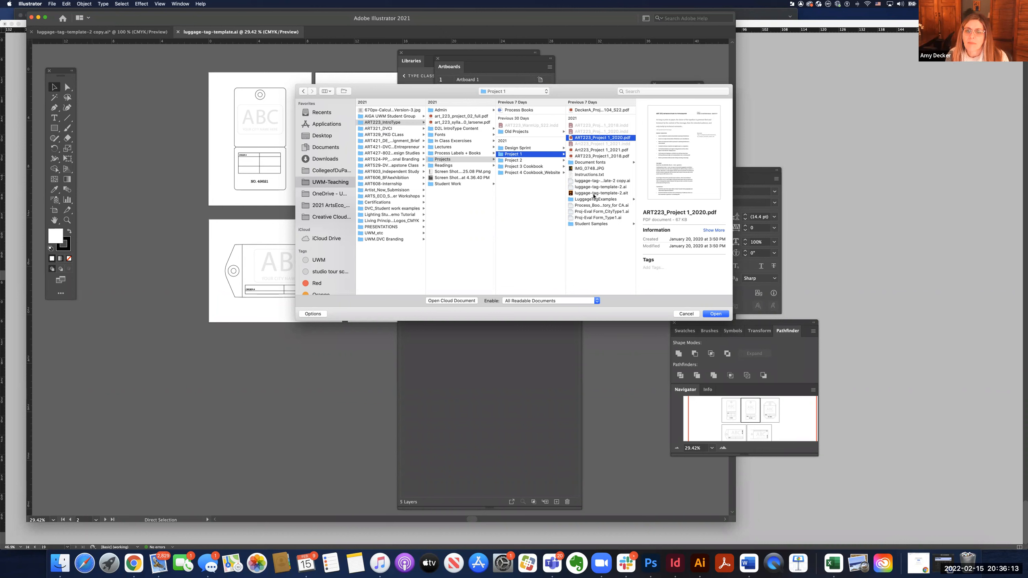
{"action": "left_click", "coordinate": [593, 194]}
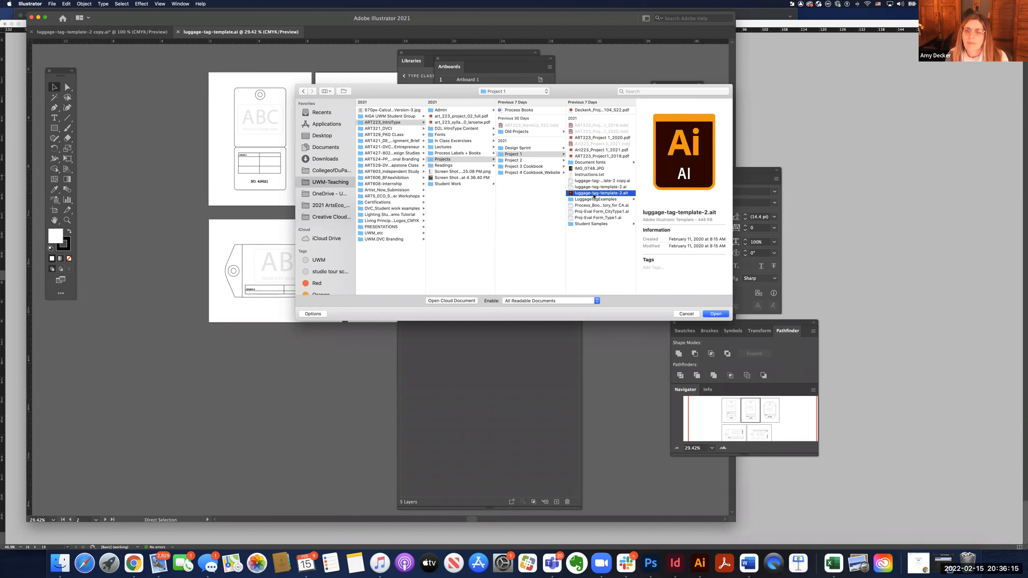
{"action": "left_click", "coordinate": [593, 181]}
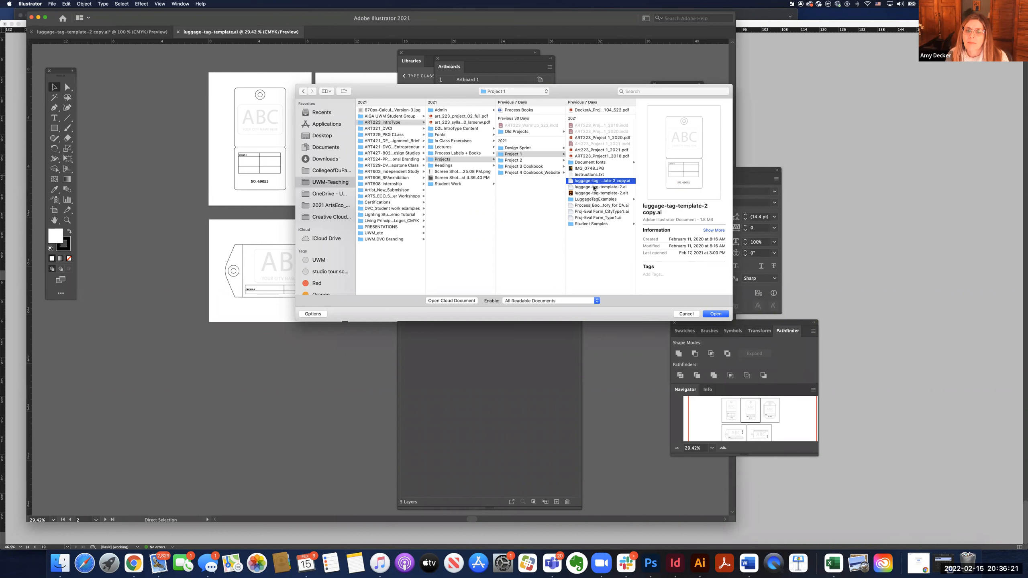
{"action": "left_click", "coordinate": [594, 187]}
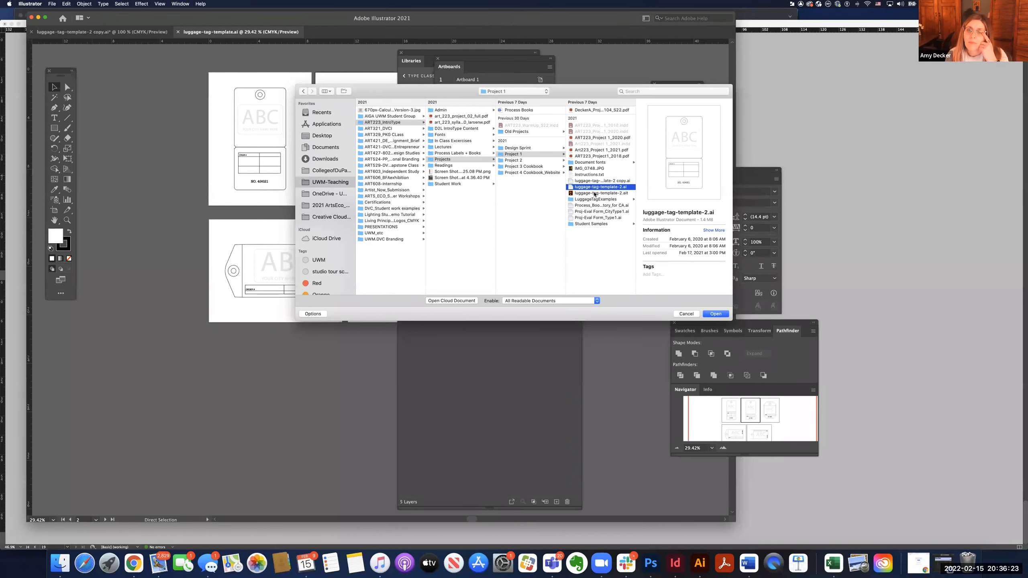
{"action": "left_click", "coordinate": [594, 194]}
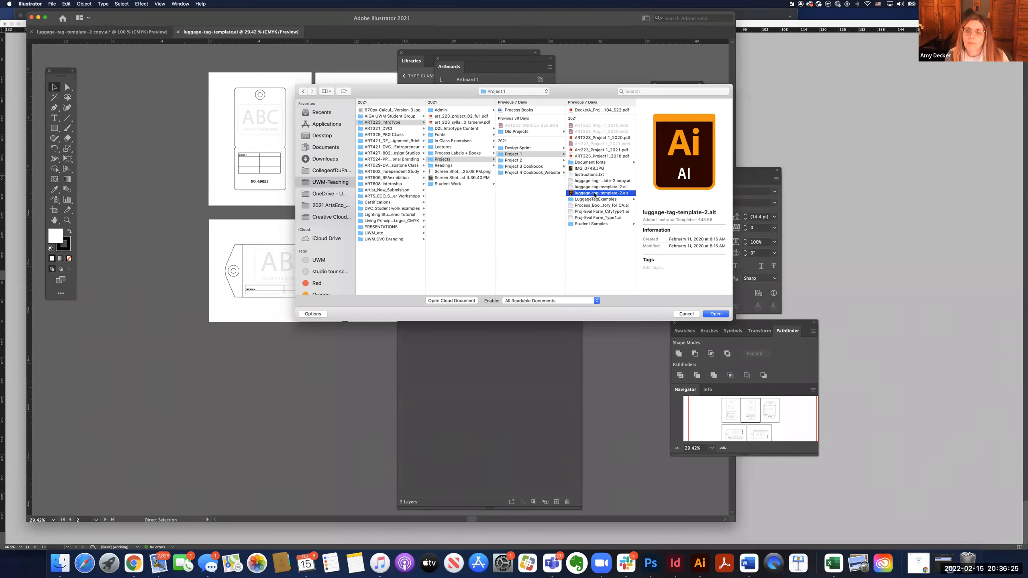
{"action": "left_click", "coordinate": [591, 199]}
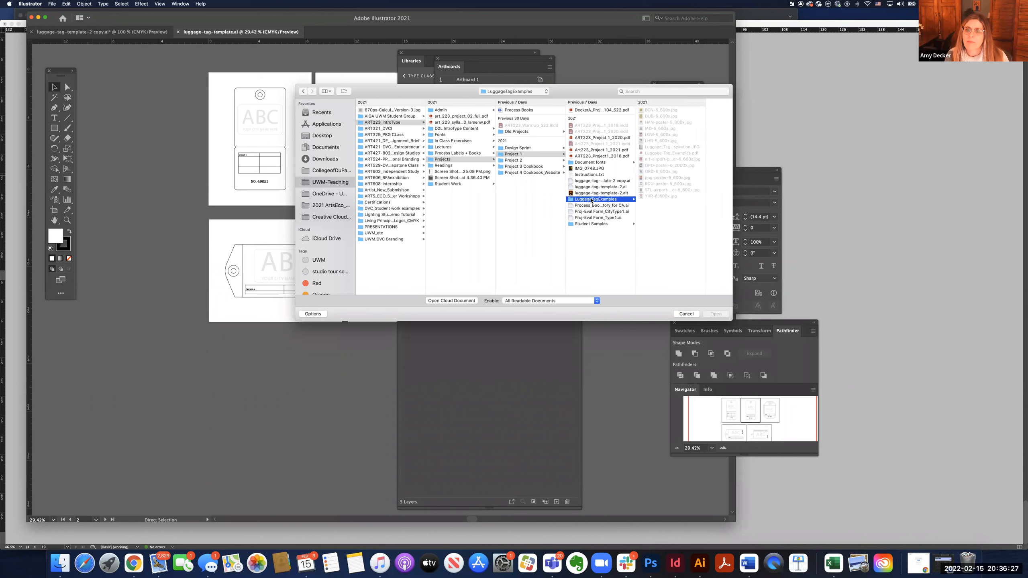
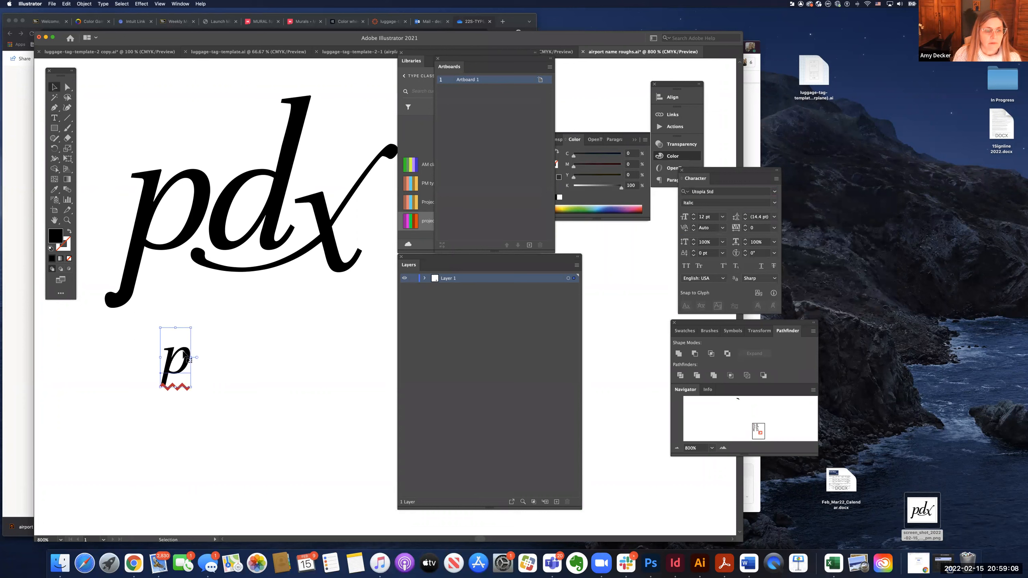
Delete the small letter p below the pdx lettering.
{"action": "left_click_drag", "start_coordinate": [188, 352], "coordinate": [312, 492]}
{"action": "left_click_drag", "start_coordinate": [275, 393], "coordinate": [291, 360]}
{"action": "key", "text": "Delete"}
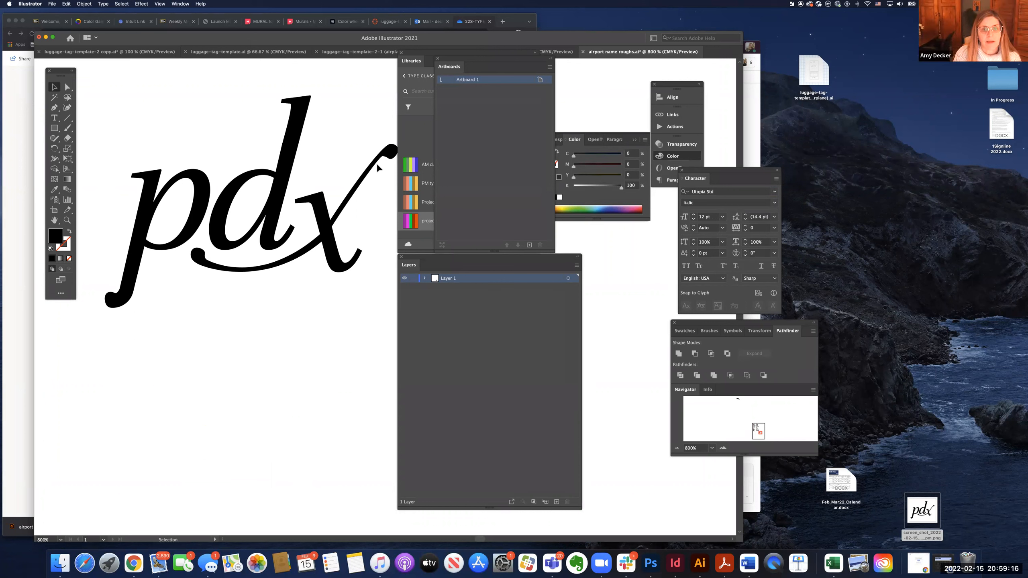
Add a letter x as text, enlarge it to about 45 pt, and place it below the pdx lettering.
{"action": "scroll", "coordinate": [393, 166], "scroll_direction": "up", "scroll_amount": 1}
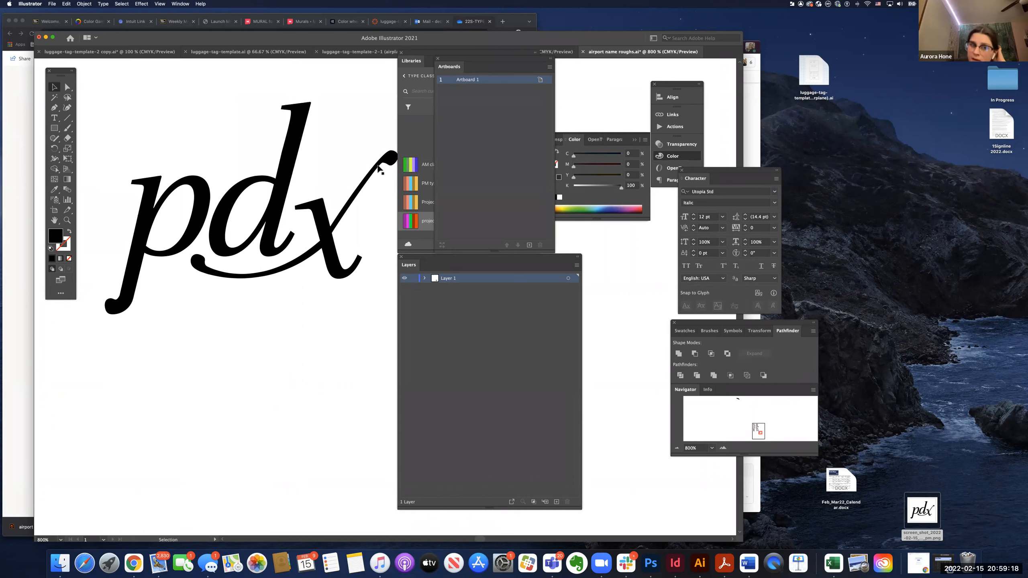
{"action": "left_click", "coordinate": [54, 117]}
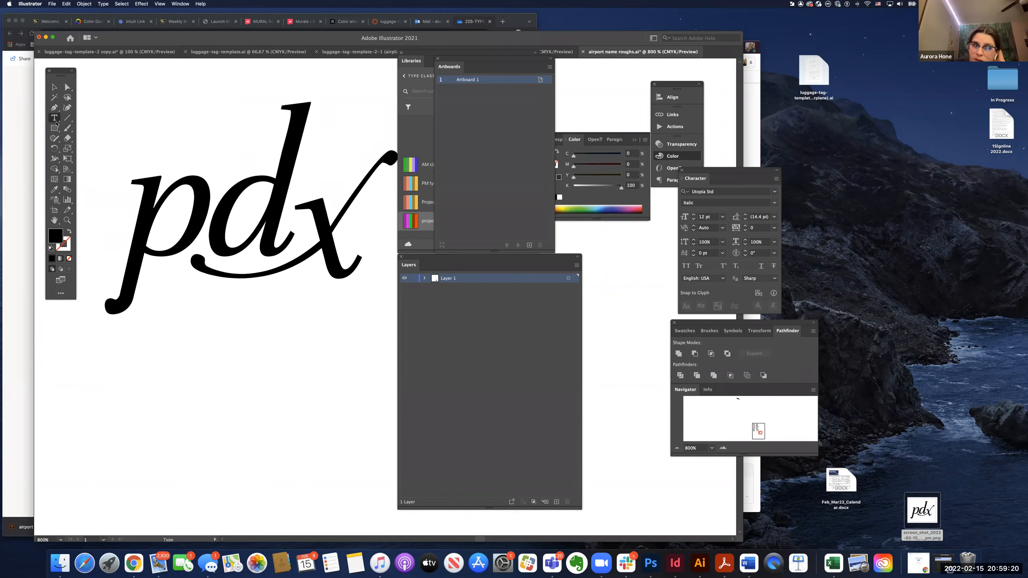
{"action": "left_click", "coordinate": [175, 376]}
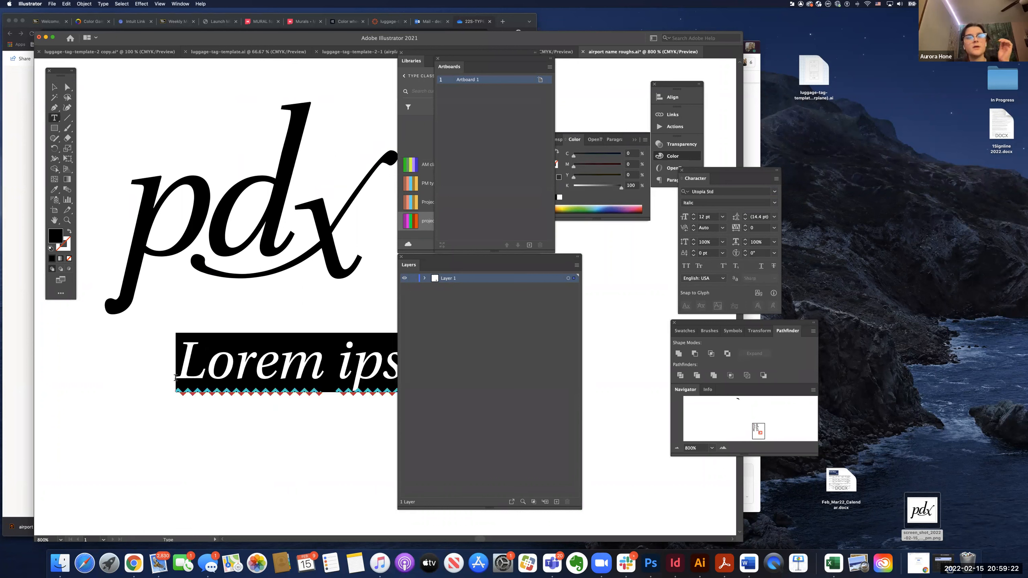
{"action": "type", "text": "x"}
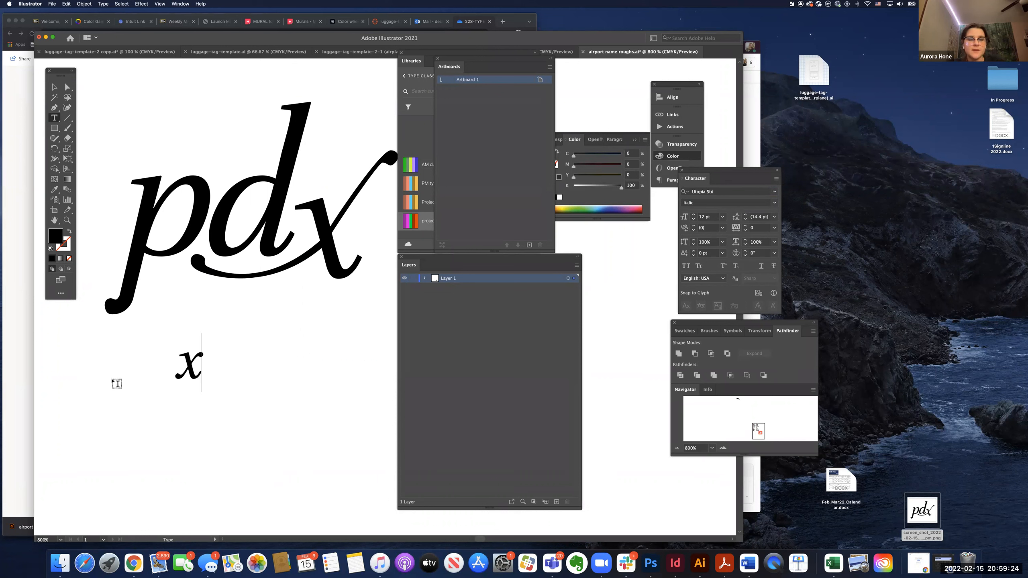
{"action": "left_click", "coordinate": [54, 87]}
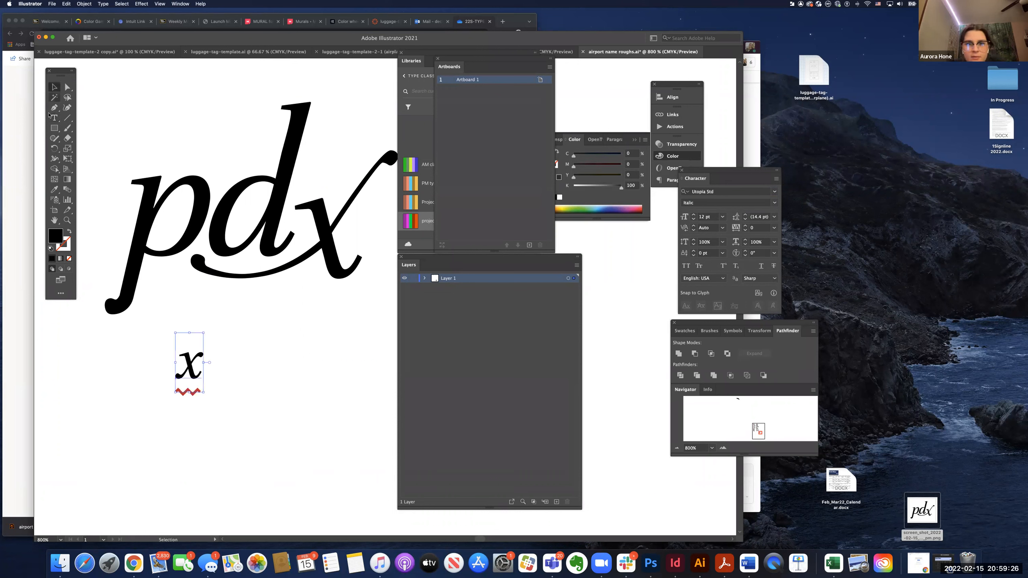
{"action": "left_click_drag", "start_coordinate": [204, 333], "coordinate": [300, 244]}
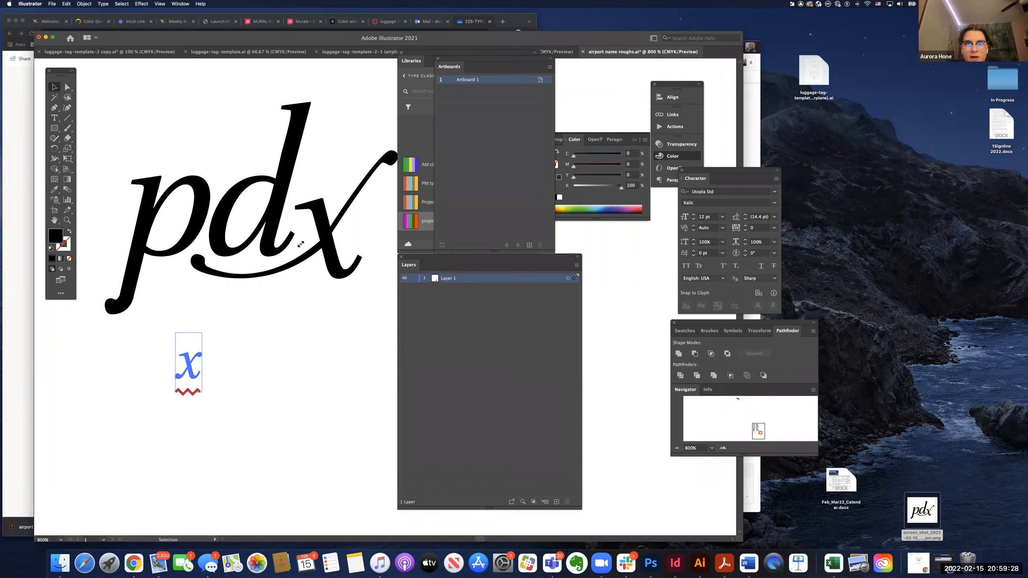
{"action": "left_click_drag", "start_coordinate": [193, 341], "coordinate": [286, 295]}
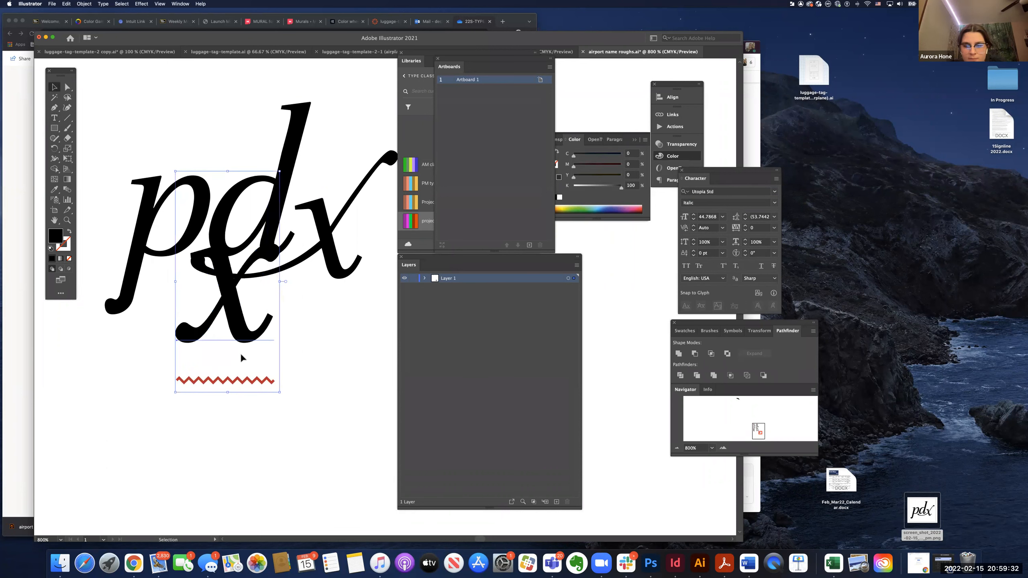
{"action": "left_click_drag", "start_coordinate": [240, 357], "coordinate": [250, 385]}
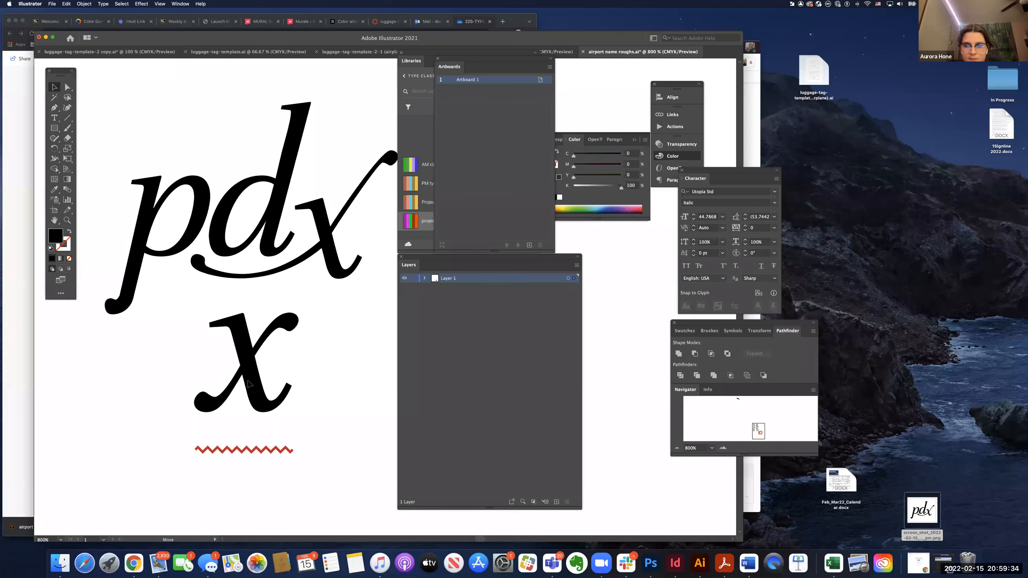
{"action": "left_click_drag", "start_coordinate": [248, 384], "coordinate": [248, 384]}
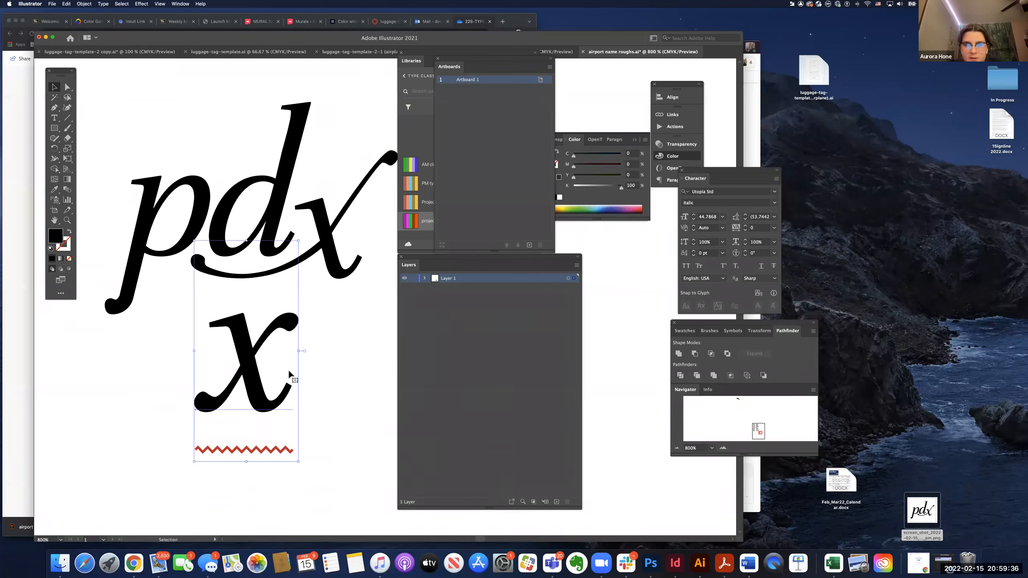
Close the Libraries, Artboards and Layers panels that cover the canvas.
{"action": "left_click_drag", "start_coordinate": [462, 61], "coordinate": [456, 62]}
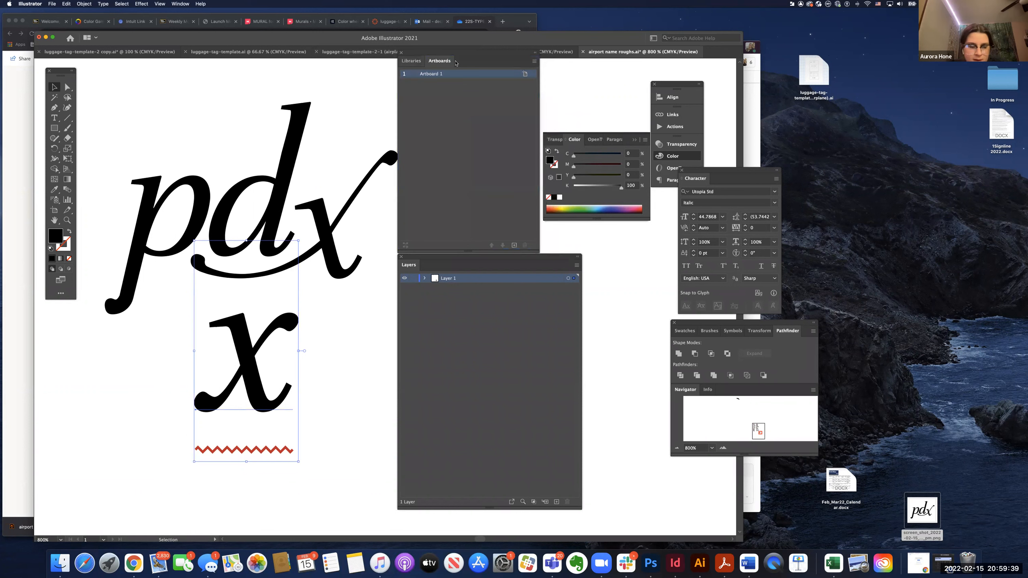
{"action": "left_click", "coordinate": [401, 53]}
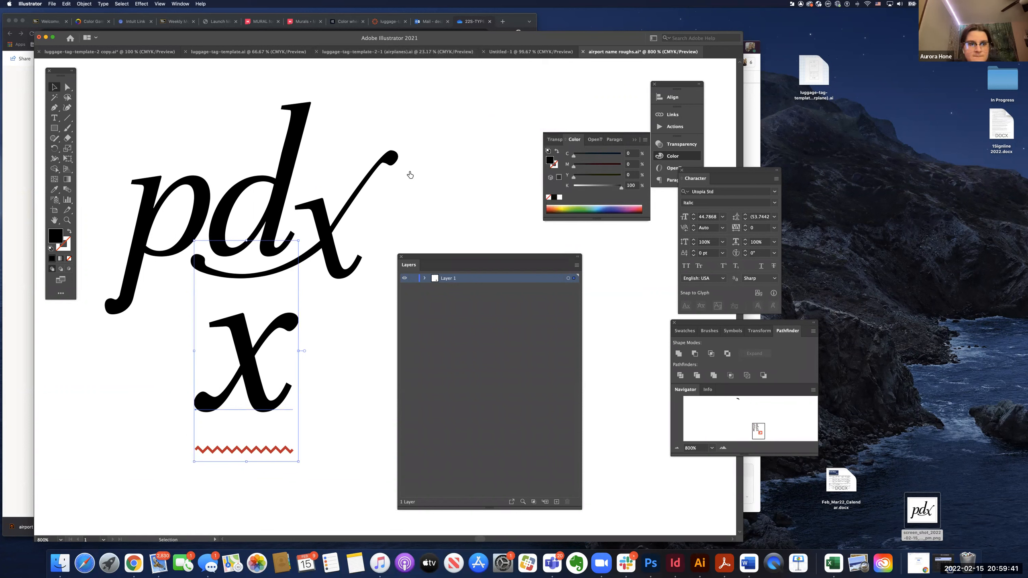
{"action": "left_click", "coordinate": [401, 257]}
Move the new x beside the pdx lettering and set its font to Utopia Std Italic.
{"action": "left_click_drag", "start_coordinate": [236, 340], "coordinate": [270, 341]}
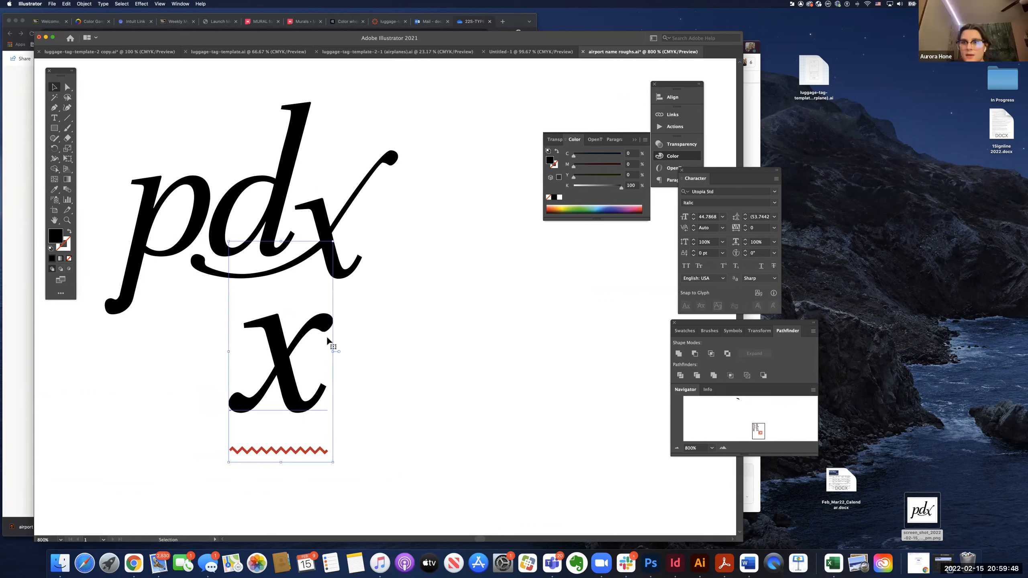
{"action": "left_click_drag", "start_coordinate": [288, 351], "coordinate": [441, 299]}
{"action": "key", "text": "t"}
{"action": "double_click", "coordinate": [429, 302]}
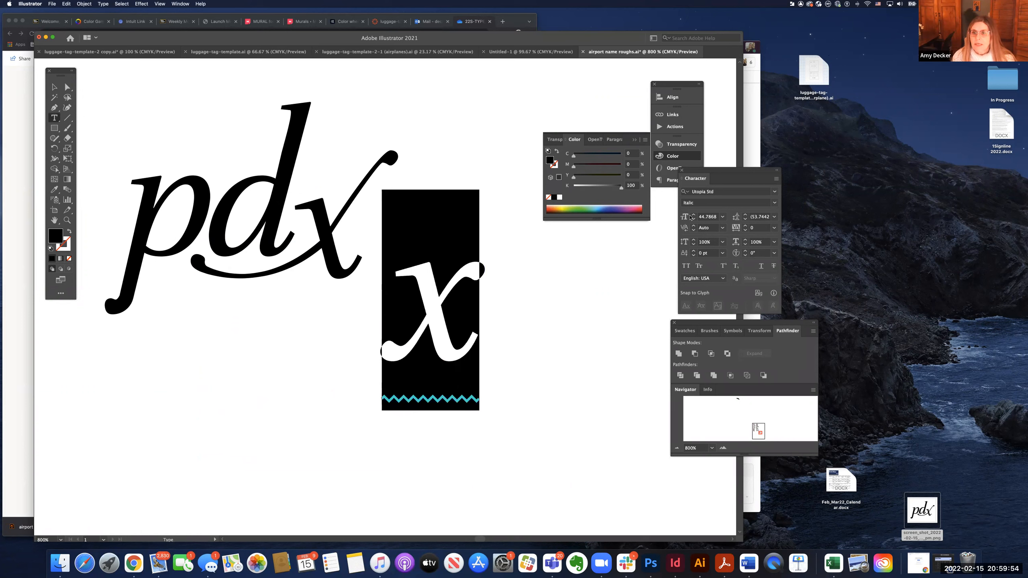
{"action": "left_click", "coordinate": [774, 192]}
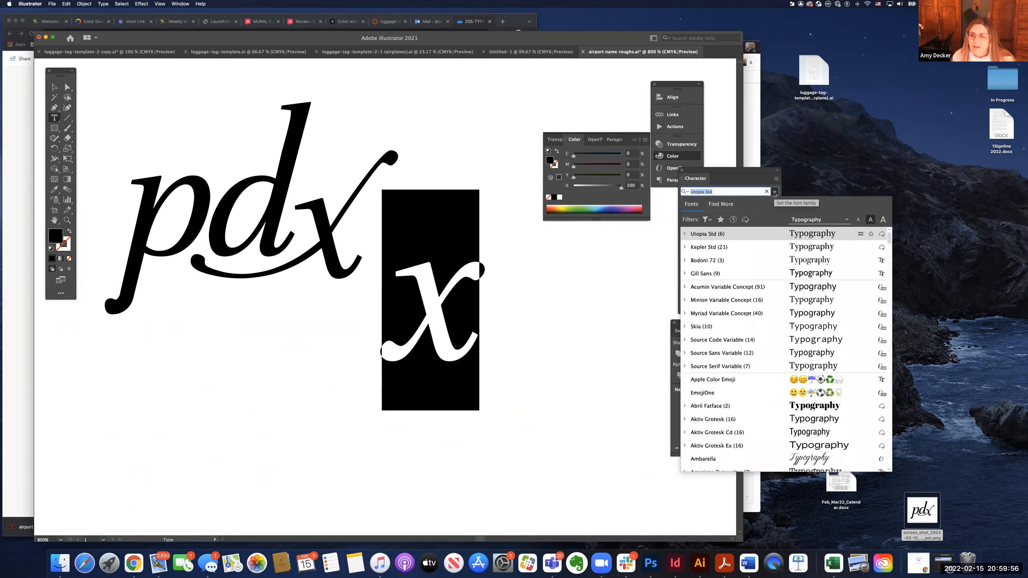
{"action": "left_click", "coordinate": [684, 234]}
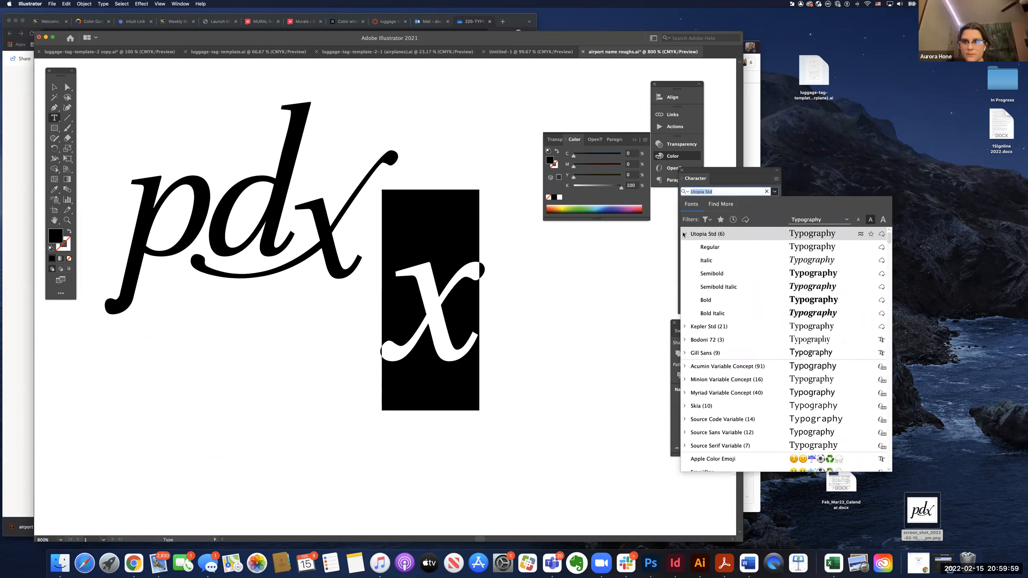
{"action": "left_click", "coordinate": [706, 259]}
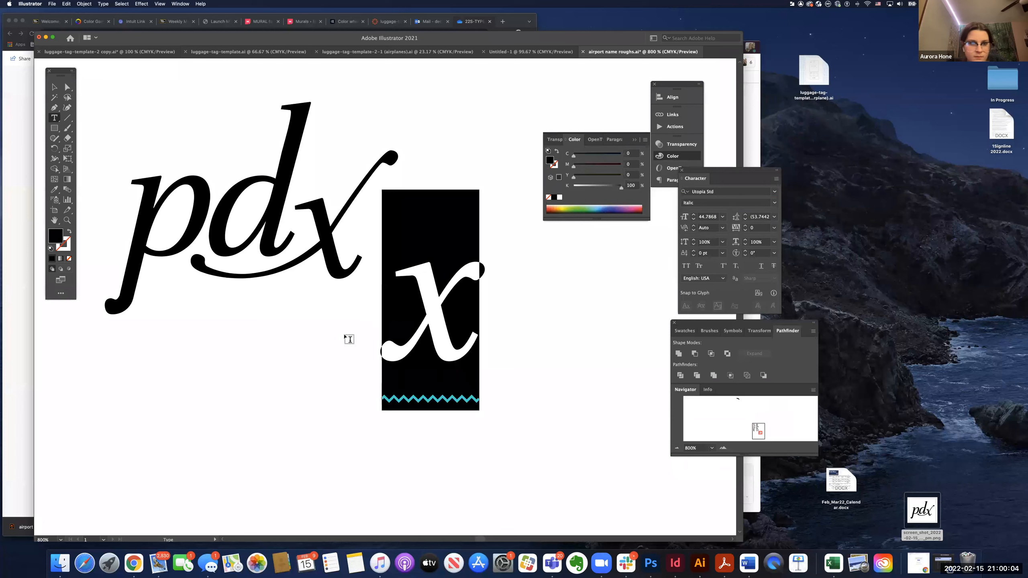
Overlay the new x on the x of the pdx lettering and scale it to about 37 pt to match.
{"action": "left_click", "coordinate": [54, 86]}
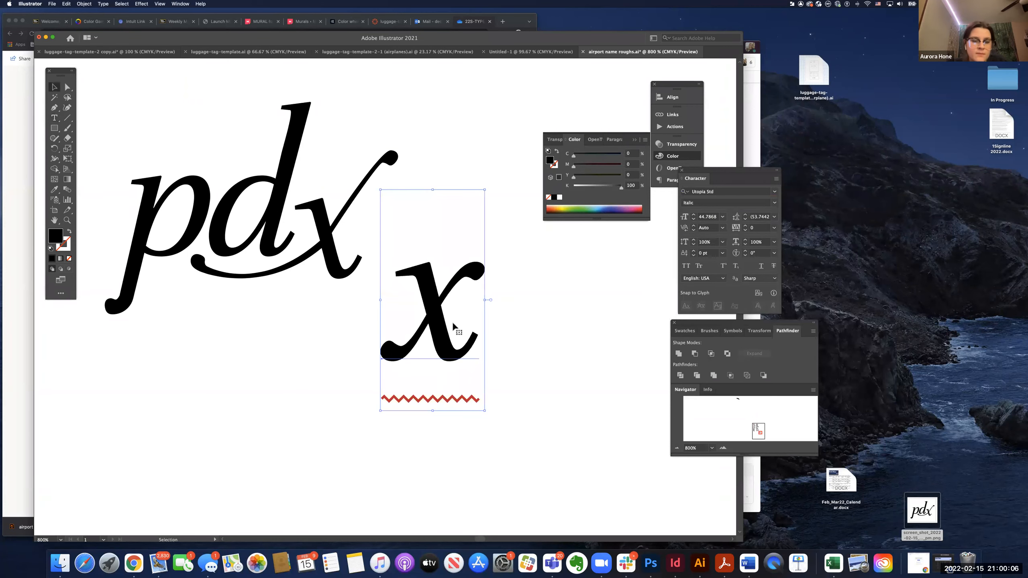
{"action": "left_click_drag", "start_coordinate": [418, 315], "coordinate": [320, 248]}
{"action": "left_click_drag", "start_coordinate": [388, 347], "coordinate": [372, 335]}
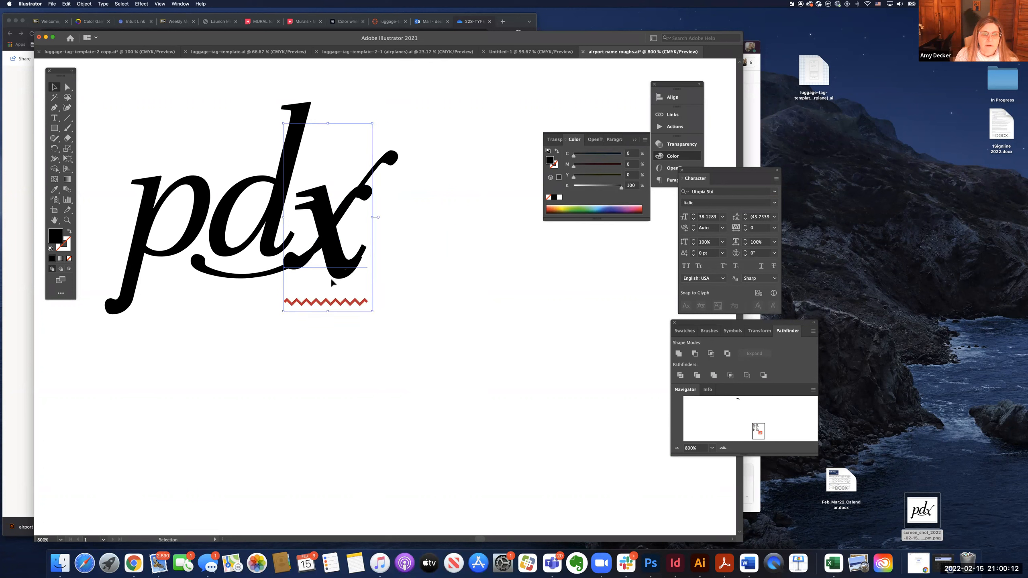
{"action": "key", "text": "Down"}
{"action": "key", "text": "Down"}
{"action": "key", "text": "Down"}
{"action": "left_click_drag", "start_coordinate": [371, 324], "coordinate": [370, 323]}
{"action": "left_click_drag", "start_coordinate": [339, 270], "coordinate": [340, 276]}
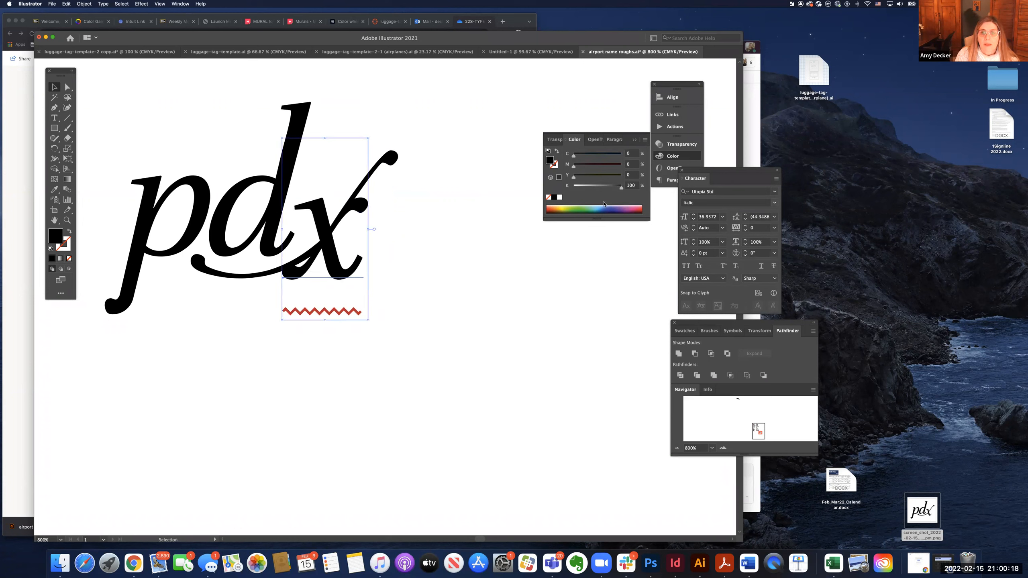
Fill the new x with orange (C 0, M 80, Y 100, K 0) and move it below the lettering.
{"action": "left_click", "coordinate": [553, 207]}
{"action": "left_click", "coordinate": [409, 310]}
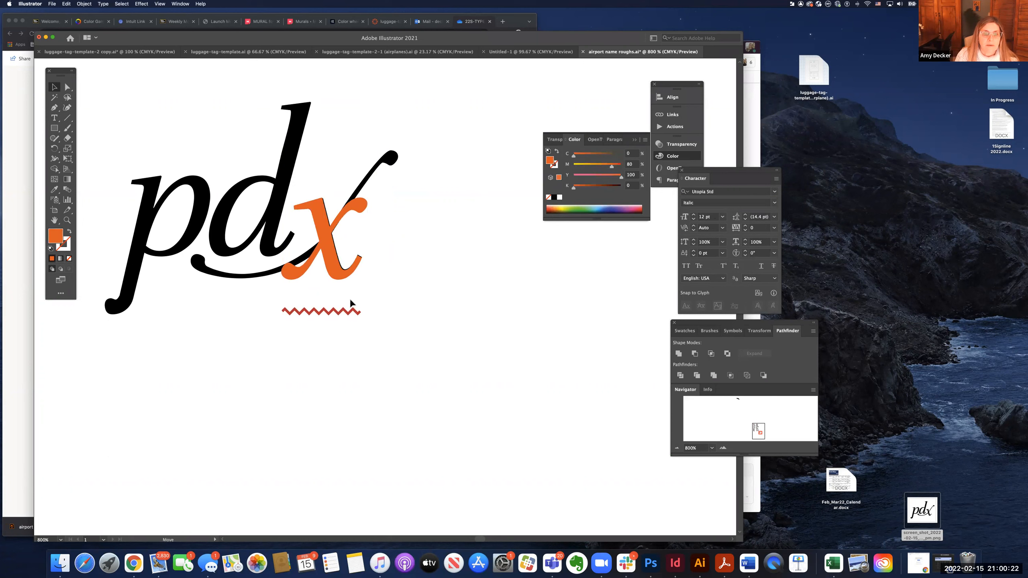
{"action": "left_click_drag", "start_coordinate": [351, 309], "coordinate": [336, 432]}
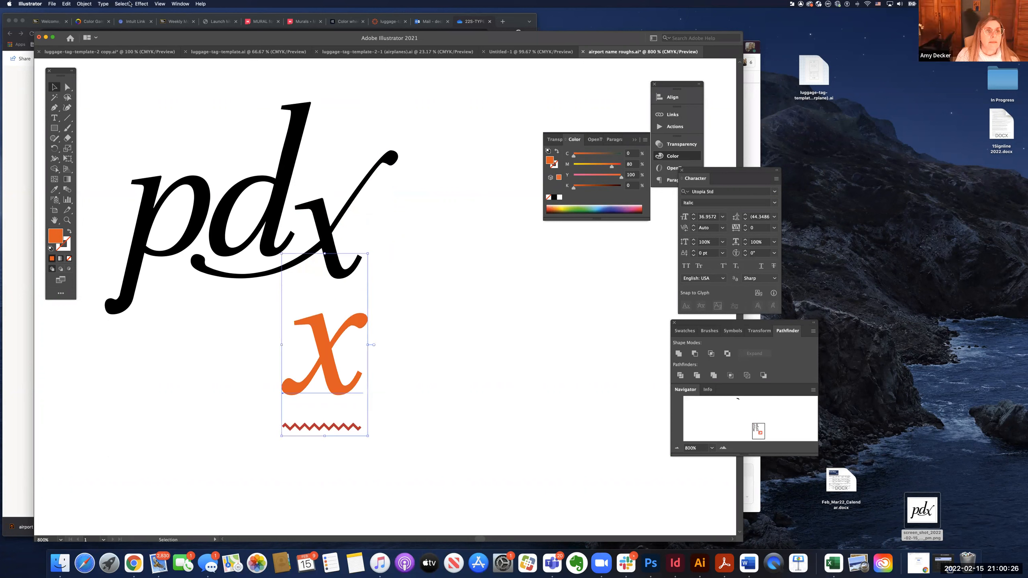
Convert the orange x to outlines and duplicate it so that three separate x shapes sit below the lettering.
{"action": "left_click", "coordinate": [106, 3]}
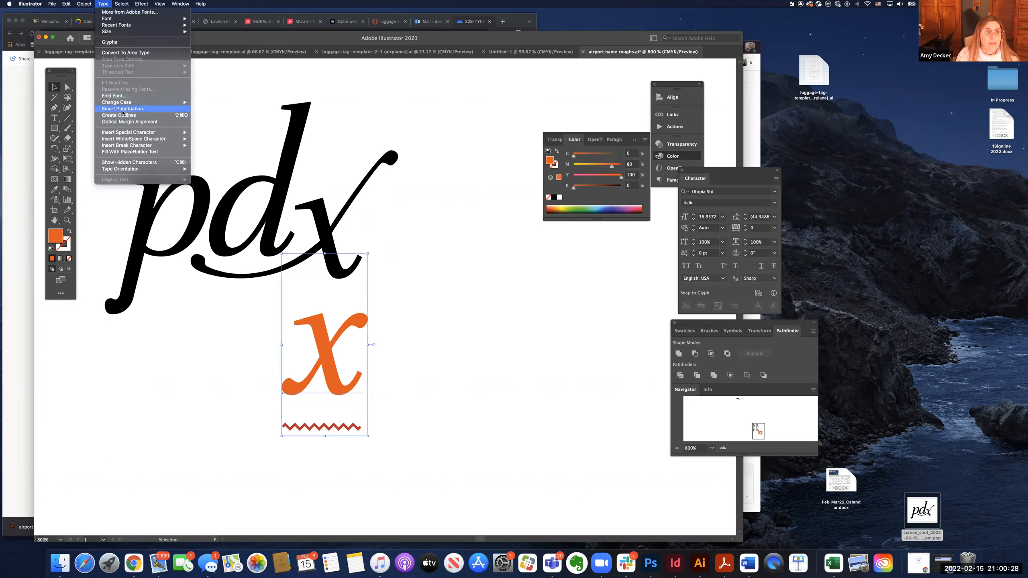
{"action": "left_click", "coordinate": [118, 115]}
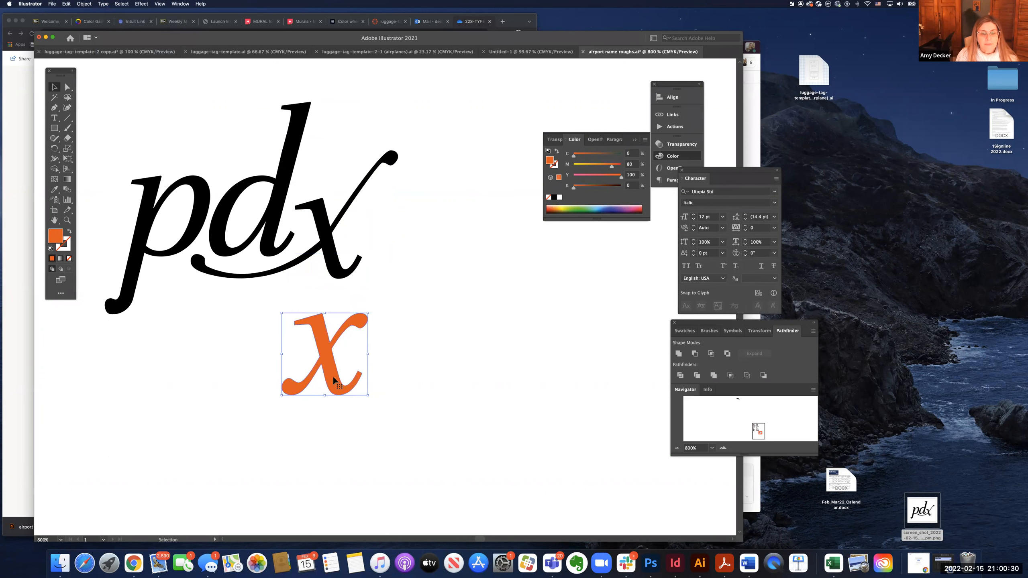
{"action": "left_click_drag", "start_coordinate": [332, 376], "coordinate": [555, 383]}
{"action": "key", "text": "super+shift+a"}
{"action": "left_click_drag", "start_coordinate": [324, 359], "coordinate": [205, 345]}
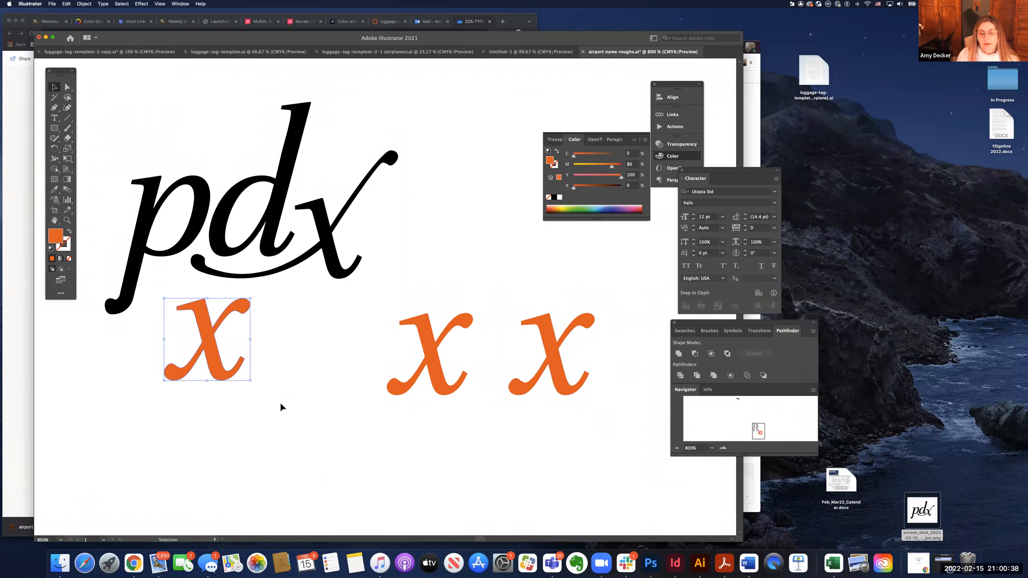
Delete the upper and right-hand anchor points of the leftmost orange x, keeping only its lower-left curled stroke.
{"action": "left_click", "coordinate": [67, 86]}
{"action": "left_click_drag", "start_coordinate": [170, 297], "coordinate": [280, 329]}
{"action": "left_click", "coordinate": [281, 329]}
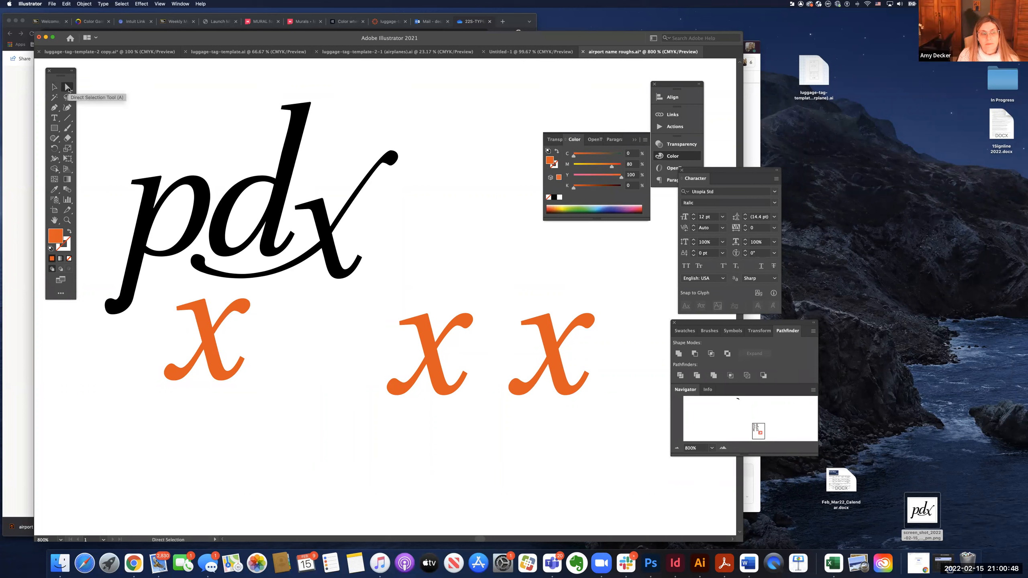
{"action": "left_click_drag", "start_coordinate": [161, 283], "coordinate": [263, 340]}
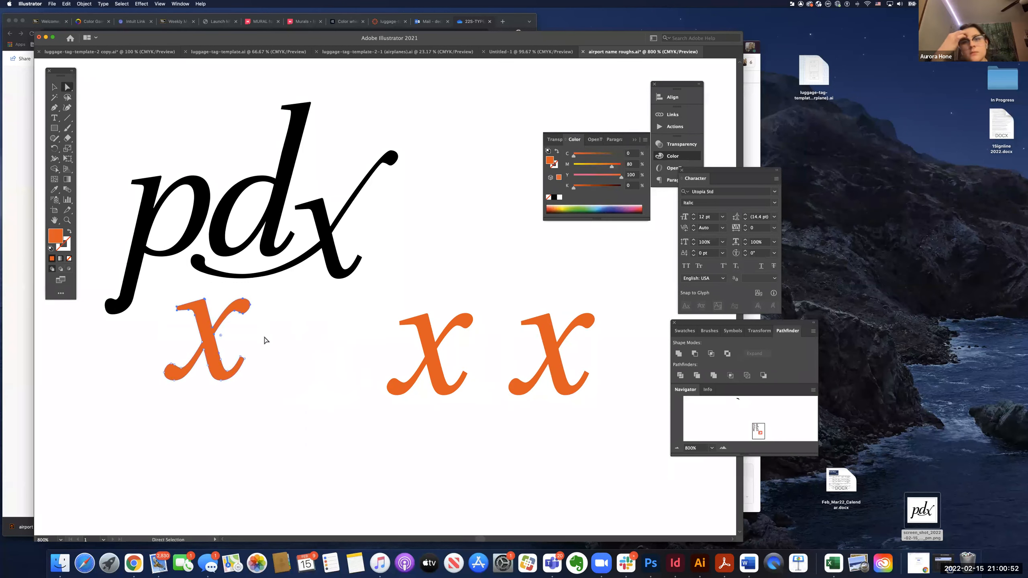
{"action": "key", "text": "Delete"}
{"action": "left_click", "coordinate": [259, 336]}
{"action": "left_click_drag", "start_coordinate": [229, 387], "coordinate": [207, 390]}
{"action": "key", "text": "Delete"}
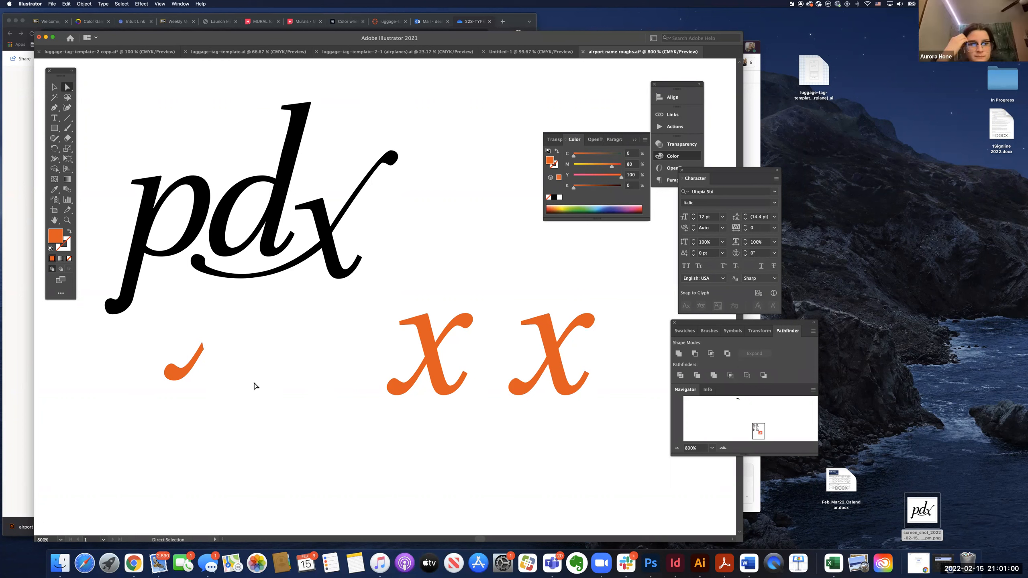
Place the orange curled stroke over the foot of the p and rotate it to follow the descender.
{"action": "mouse_move", "coordinate": [175, 377]}
{"action": "left_mouse_down"}
{"action": "mouse_move", "coordinate": [136, 340]}
{"action": "mouse_move", "coordinate": [106, 335]}
{"action": "mouse_move", "coordinate": [108, 349]}
{"action": "mouse_move", "coordinate": [120, 346]}
{"action": "left_mouse_up"}
{"action": "left_click", "coordinate": [55, 87]}
{"action": "left_click_drag", "start_coordinate": [125, 343], "coordinate": [110, 310]}
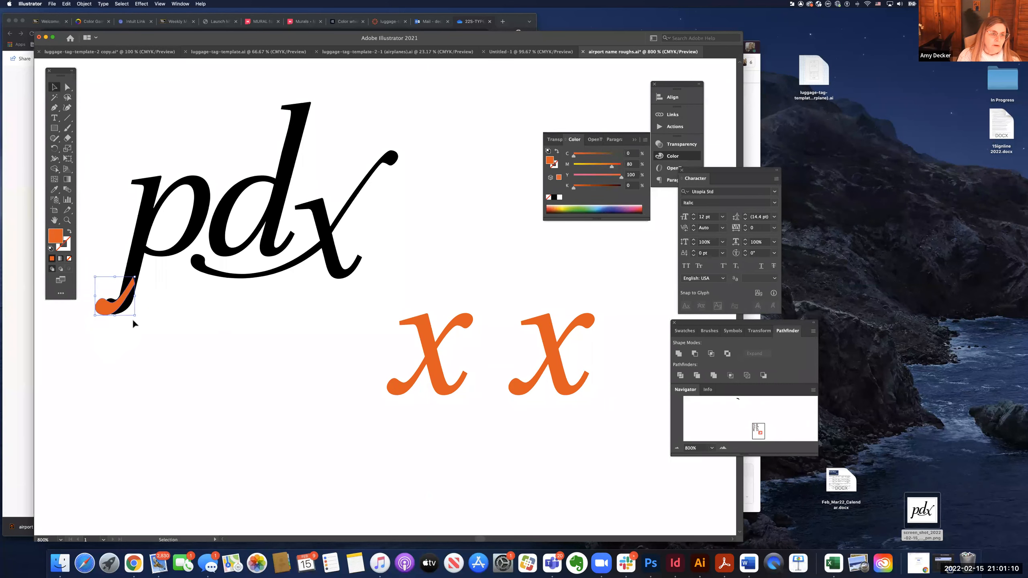
{"action": "key", "text": "a"}
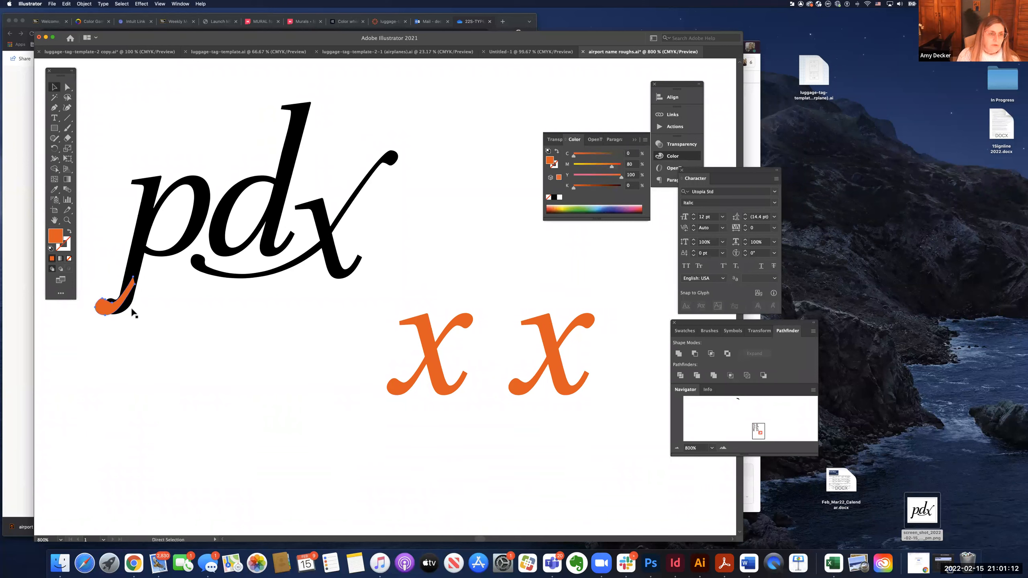
{"action": "left_click", "coordinate": [54, 148]}
{"action": "left_click_drag", "start_coordinate": [143, 278], "coordinate": [145, 285]}
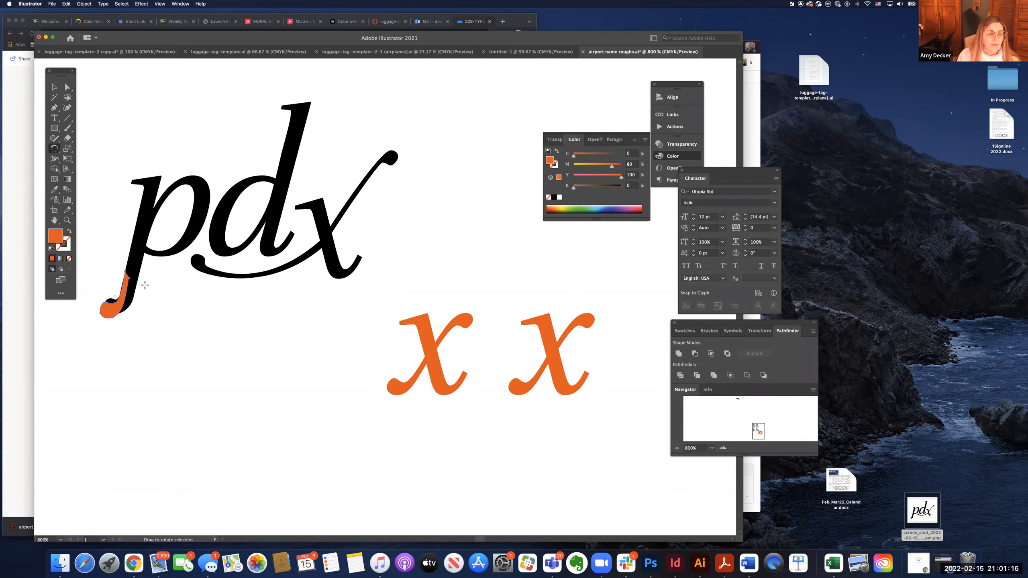
Move the black curl off the foot of the p and fit the orange curled stroke in its place.
{"action": "left_click", "coordinate": [55, 87]}
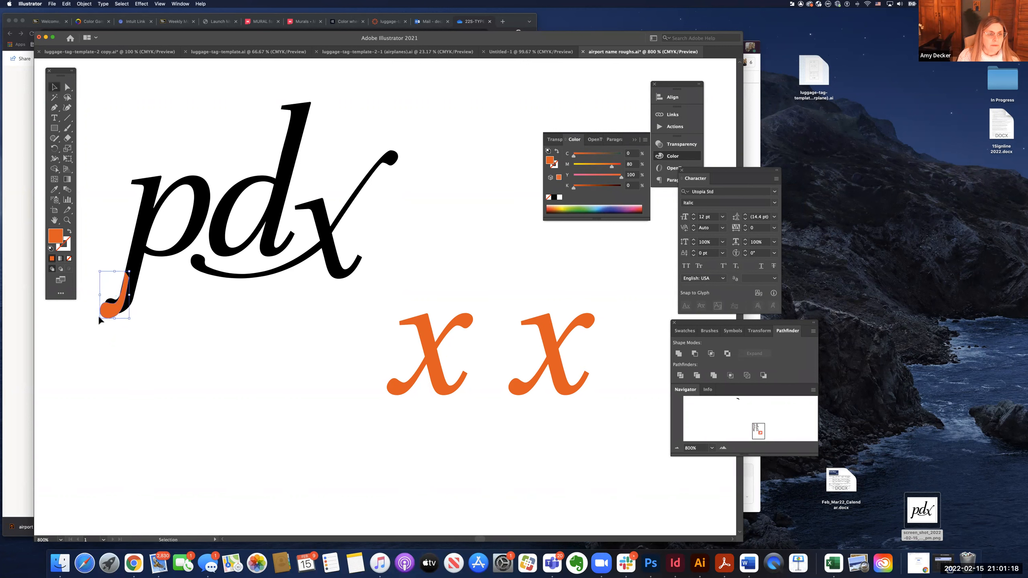
{"action": "mouse_move", "coordinate": [115, 310]}
{"action": "left_mouse_down"}
{"action": "mouse_move", "coordinate": [112, 322]}
{"action": "mouse_move", "coordinate": [85, 317]}
{"action": "left_mouse_up"}
{"action": "left_click", "coordinate": [149, 315]}
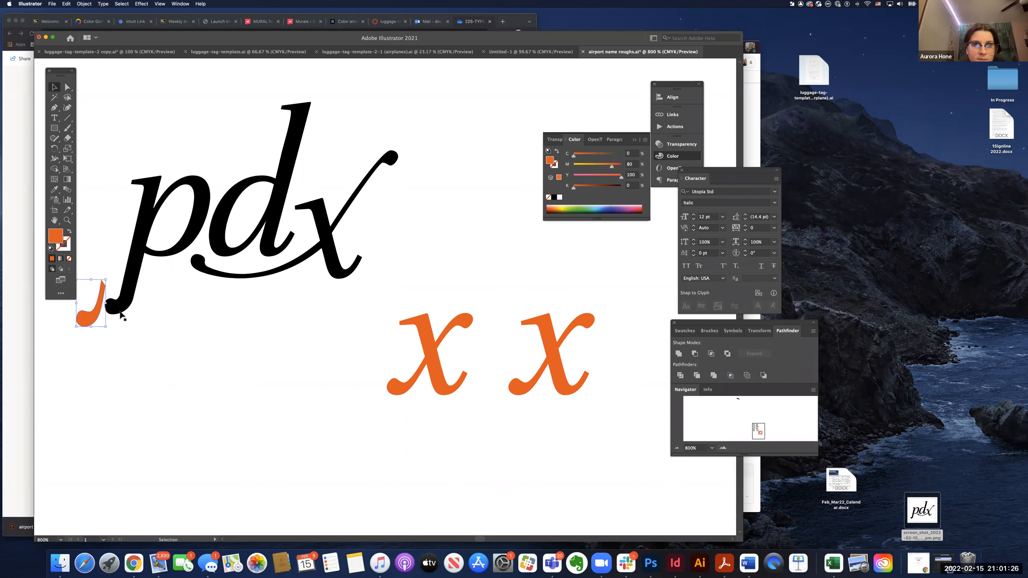
{"action": "left_click", "coordinate": [121, 316]}
{"action": "left_click", "coordinate": [114, 310]}
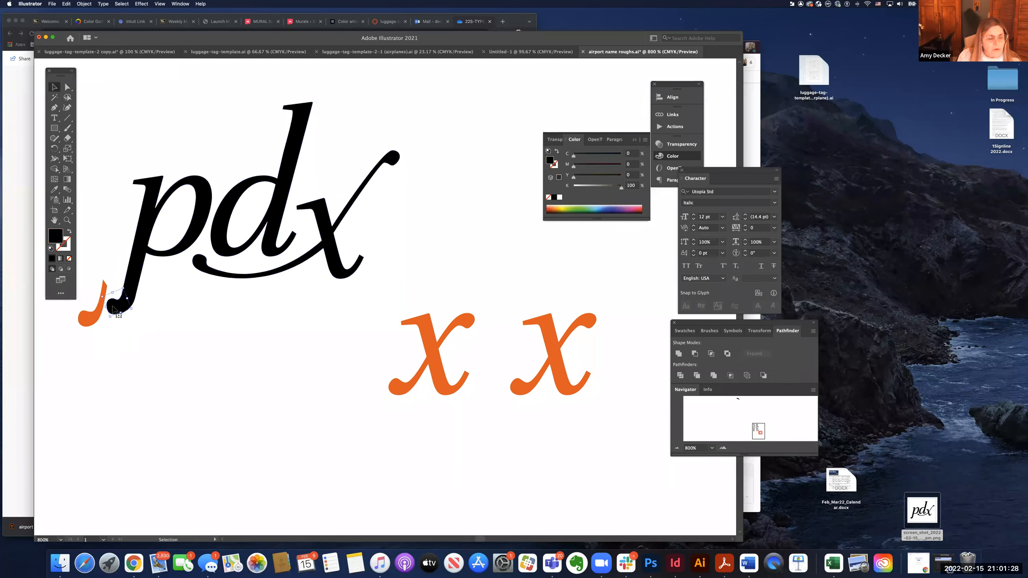
{"action": "mouse_move", "coordinate": [118, 312]}
{"action": "left_mouse_down"}
{"action": "mouse_move", "coordinate": [119, 355]}
{"action": "mouse_move", "coordinate": [138, 370]}
{"action": "mouse_move", "coordinate": [193, 358]}
{"action": "left_mouse_up"}
{"action": "left_click_drag", "start_coordinate": [85, 320], "coordinate": [107, 322]}
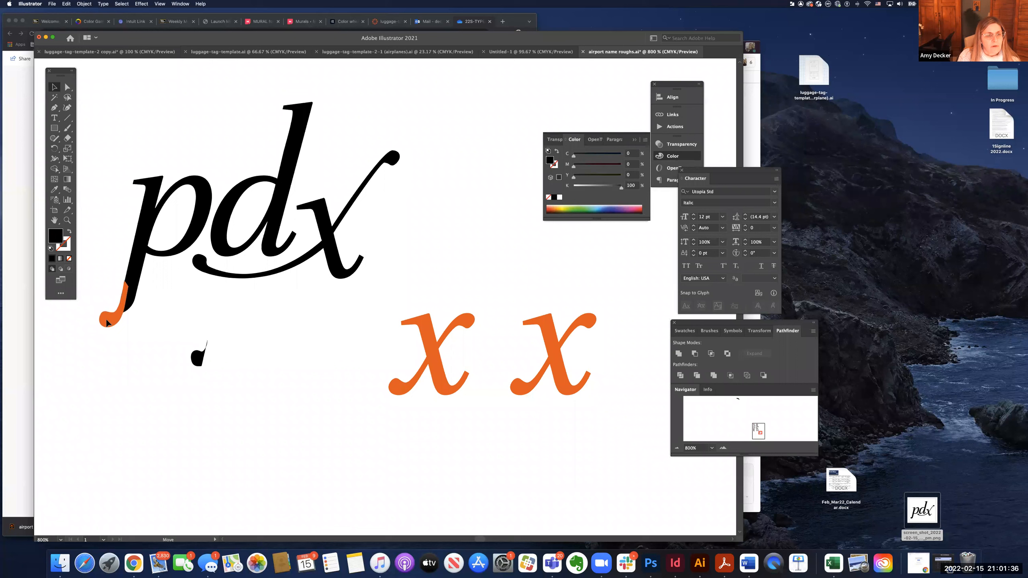
{"action": "left_click", "coordinate": [107, 323]}
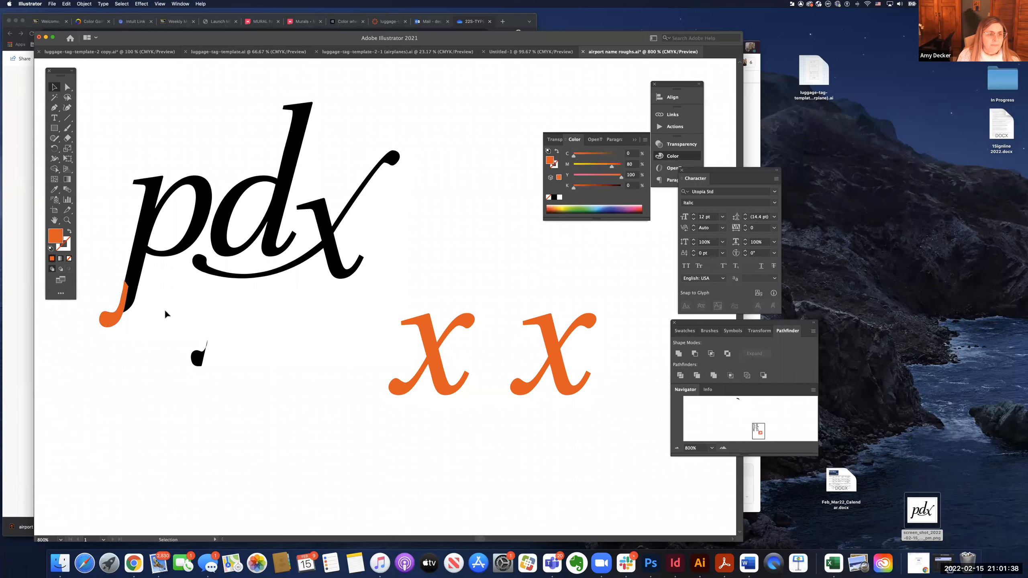
Adjust the lower anchor point of the black p so its foot tucks behind the orange curled stroke.
{"action": "scroll", "coordinate": [139, 304], "scroll_direction": "left", "scroll_amount": 1}
{"action": "key", "text": "a"}
{"action": "left_click", "coordinate": [131, 309]}
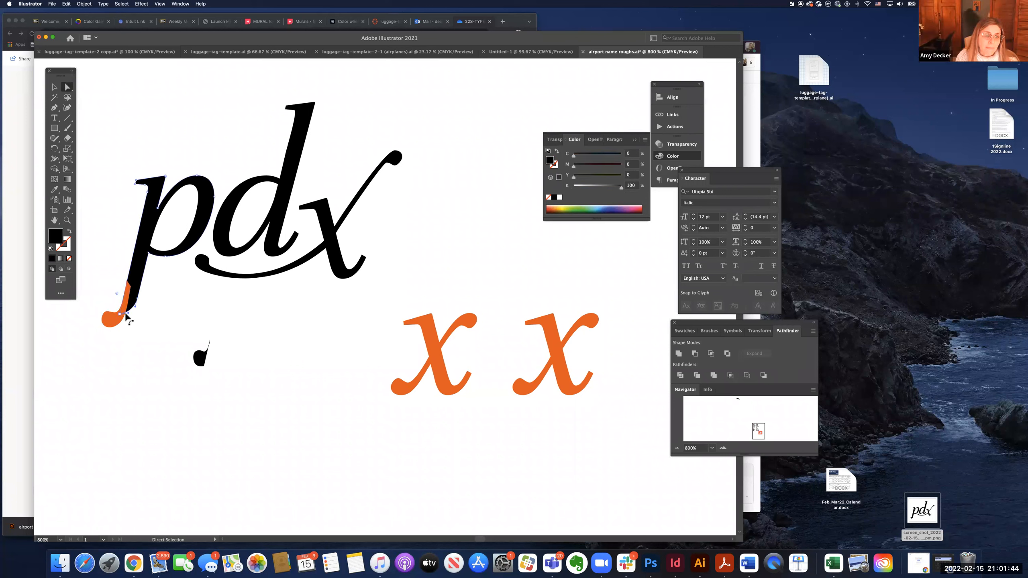
{"action": "left_click_drag", "start_coordinate": [120, 317], "coordinate": [120, 318]}
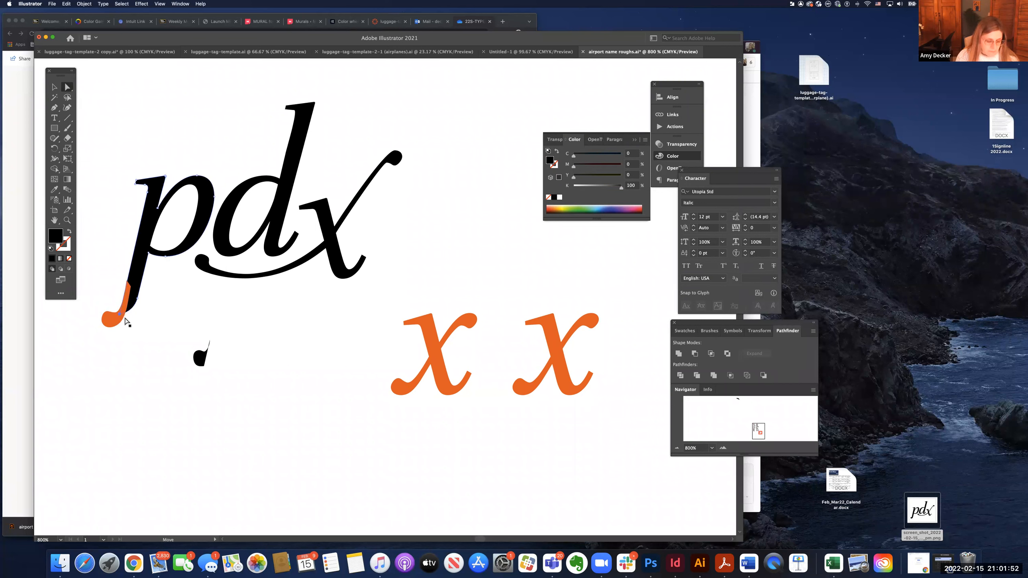
{"action": "left_click", "coordinate": [254, 344]}
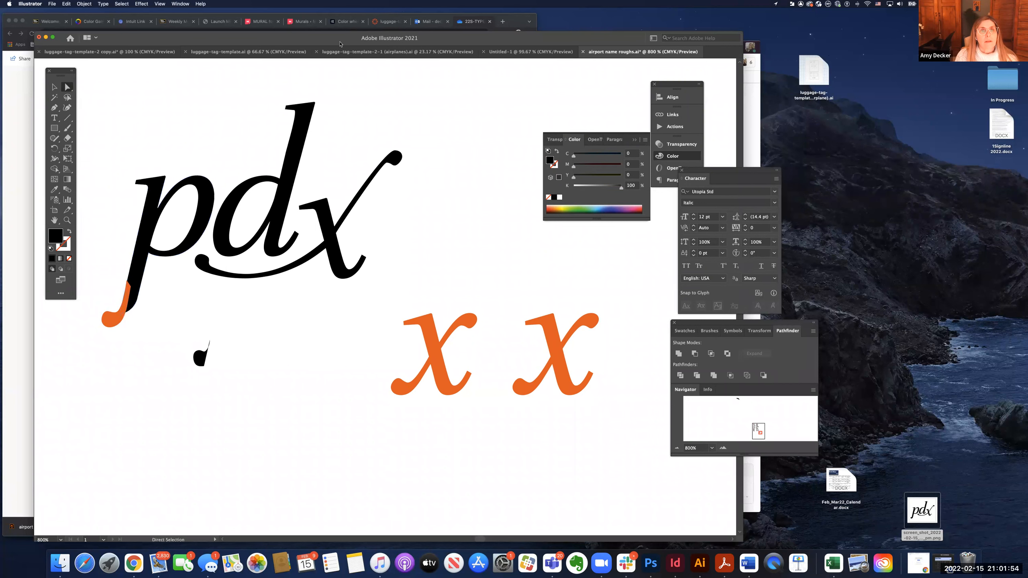
Switch to the Blackboard course in Chrome and open the test options of Typographic Anatomy under Assignments and Projects.
{"action": "left_click_drag", "start_coordinate": [312, 37], "coordinate": [304, 86]}
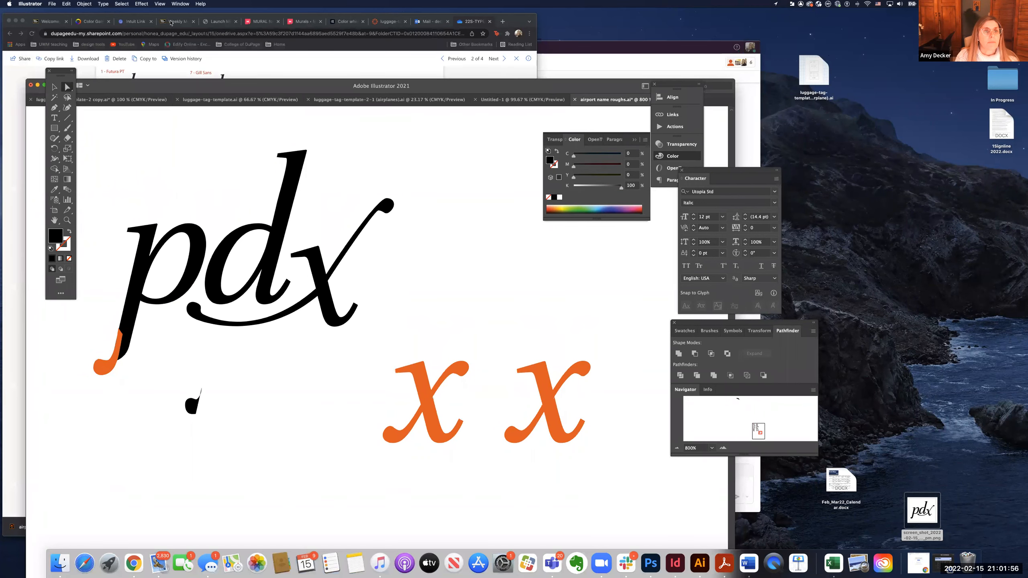
{"action": "left_click", "coordinate": [171, 23]}
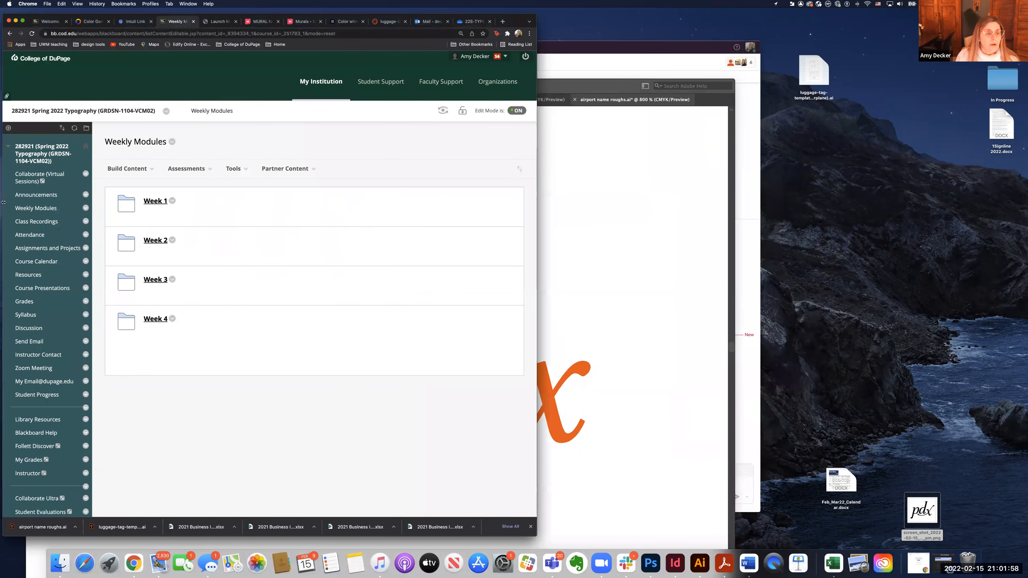
{"action": "left_click", "coordinate": [39, 246]}
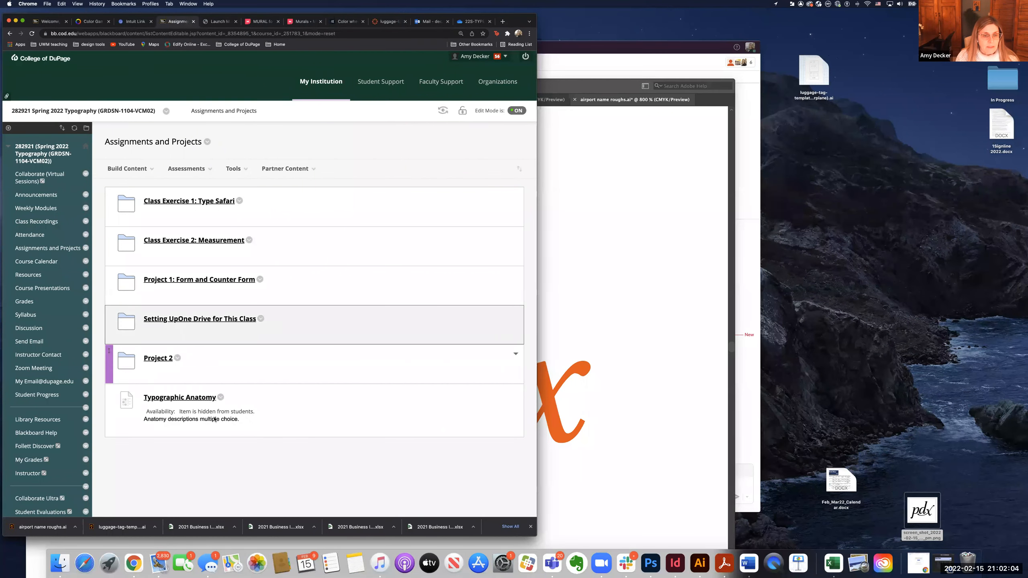
{"action": "left_click", "coordinate": [221, 397]}
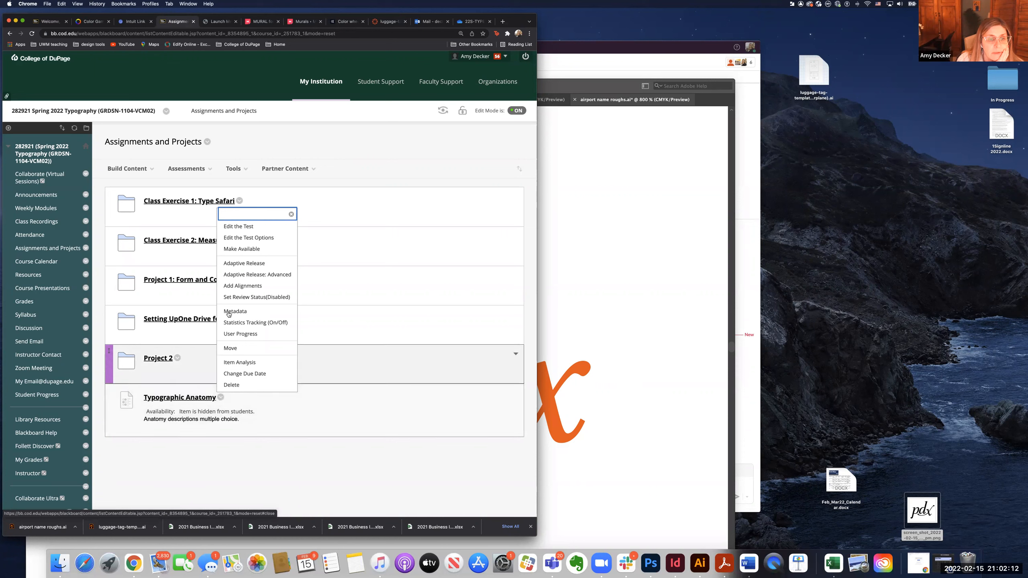
{"action": "left_click", "coordinate": [243, 238]}
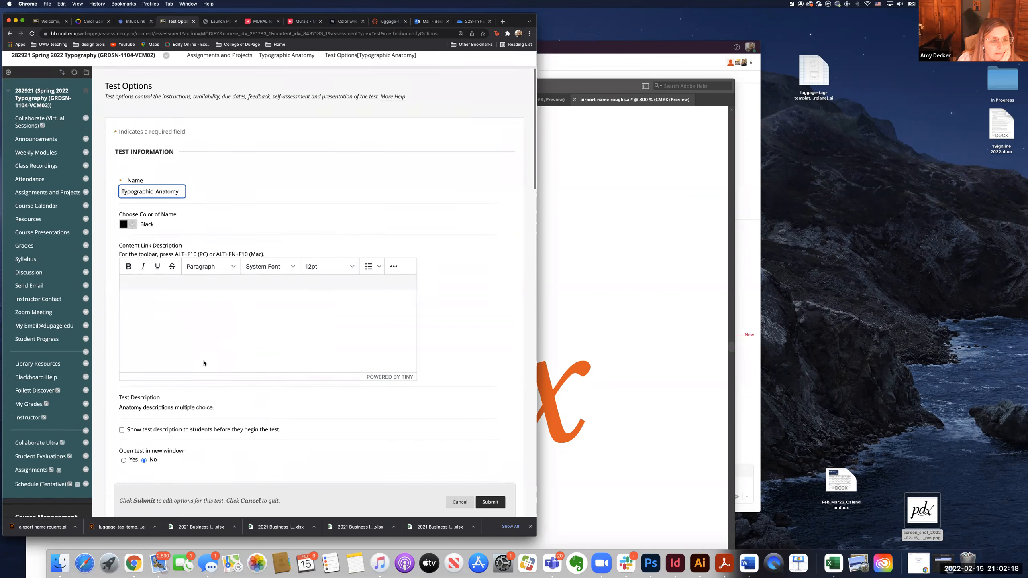
Set the test's Display After time to 08:00 PM and submit the test options.
{"action": "scroll", "coordinate": [204, 363], "scroll_direction": "down", "scroll_amount": 10}
{"action": "scroll", "coordinate": [203, 364], "scroll_direction": "down", "scroll_amount": 8}
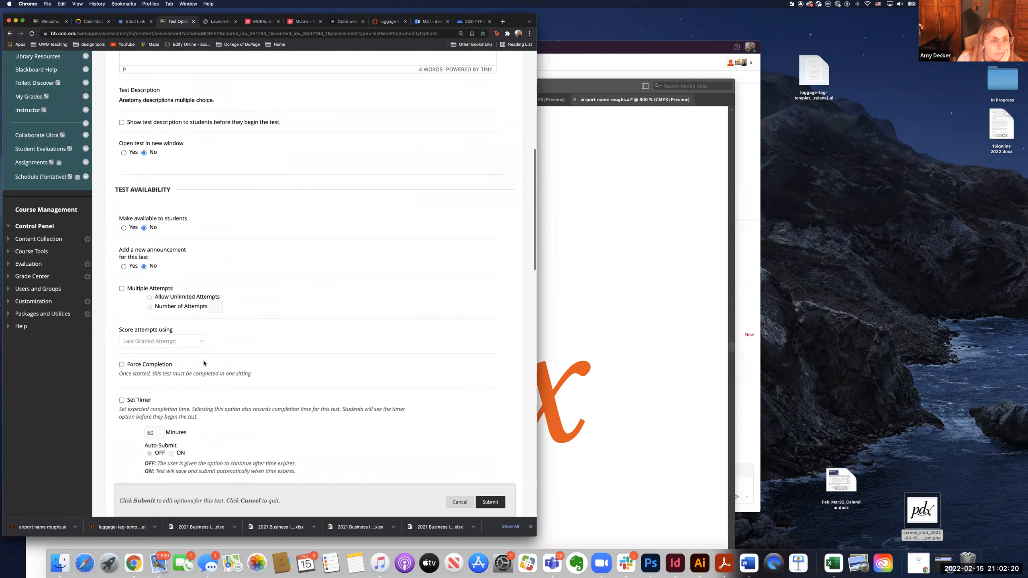
{"action": "scroll", "coordinate": [204, 360], "scroll_direction": "down", "scroll_amount": 5}
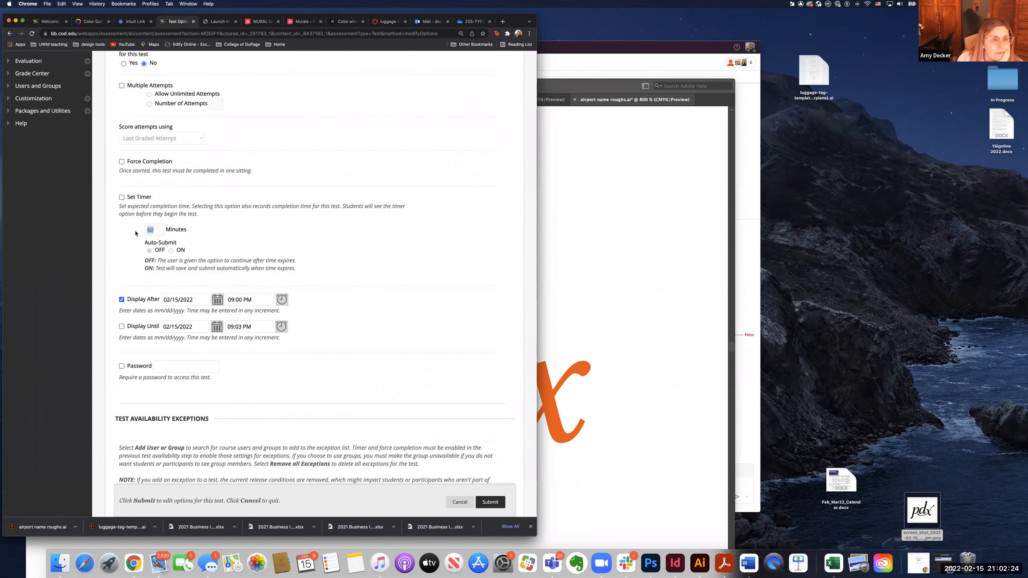
{"action": "scroll", "coordinate": [137, 285], "scroll_direction": "down", "scroll_amount": 3}
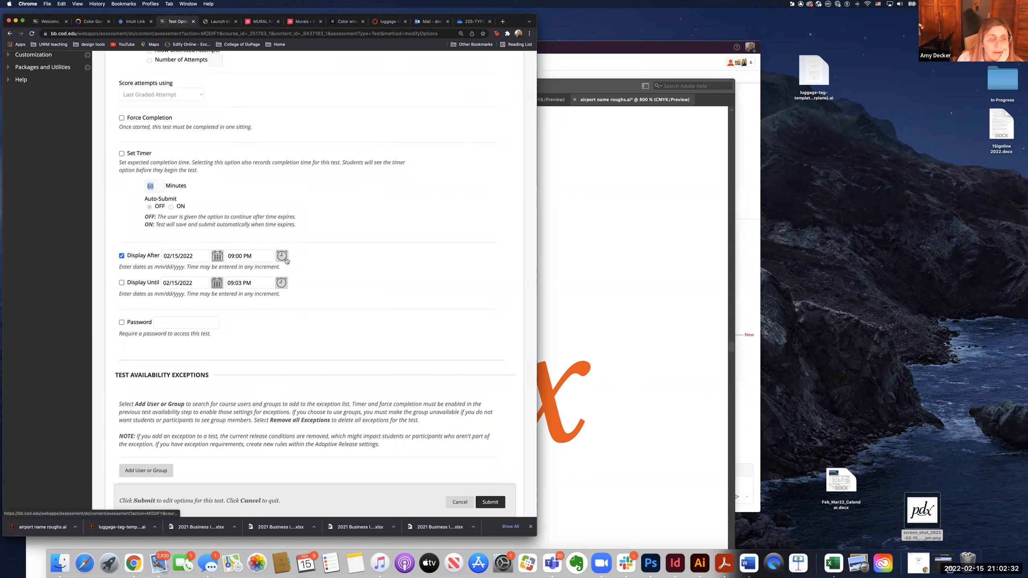
{"action": "left_click", "coordinate": [283, 257]}
{"action": "scroll", "coordinate": [301, 222], "scroll_direction": "down", "scroll_amount": 10}
{"action": "scroll", "coordinate": [301, 223], "scroll_direction": "down", "scroll_amount": 4}
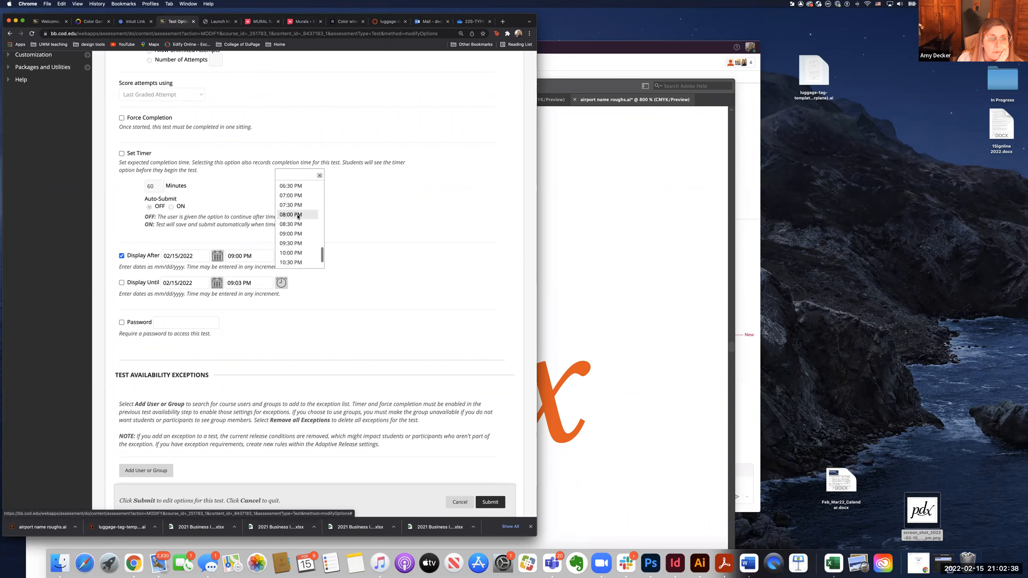
{"action": "left_click", "coordinate": [298, 219]}
{"action": "left_click", "coordinate": [326, 252]}
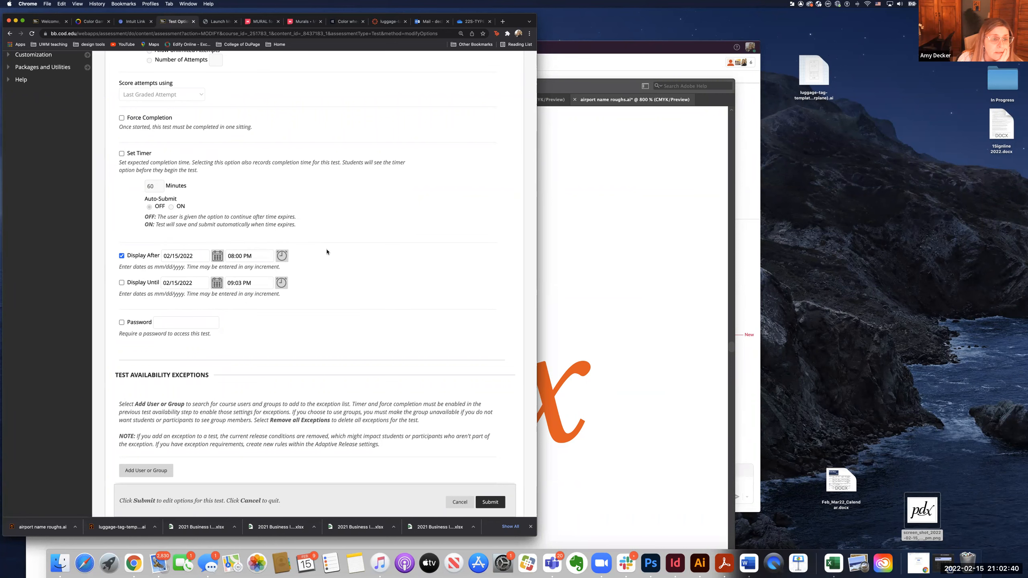
{"action": "scroll", "coordinate": [270, 360], "scroll_direction": "down", "scroll_amount": 1}
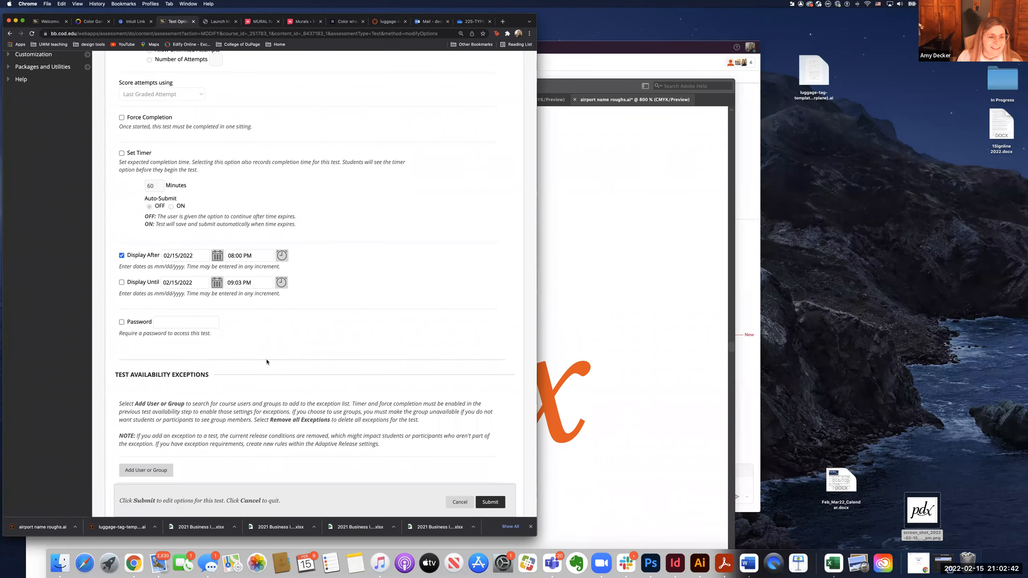
{"action": "left_click", "coordinate": [491, 501]}
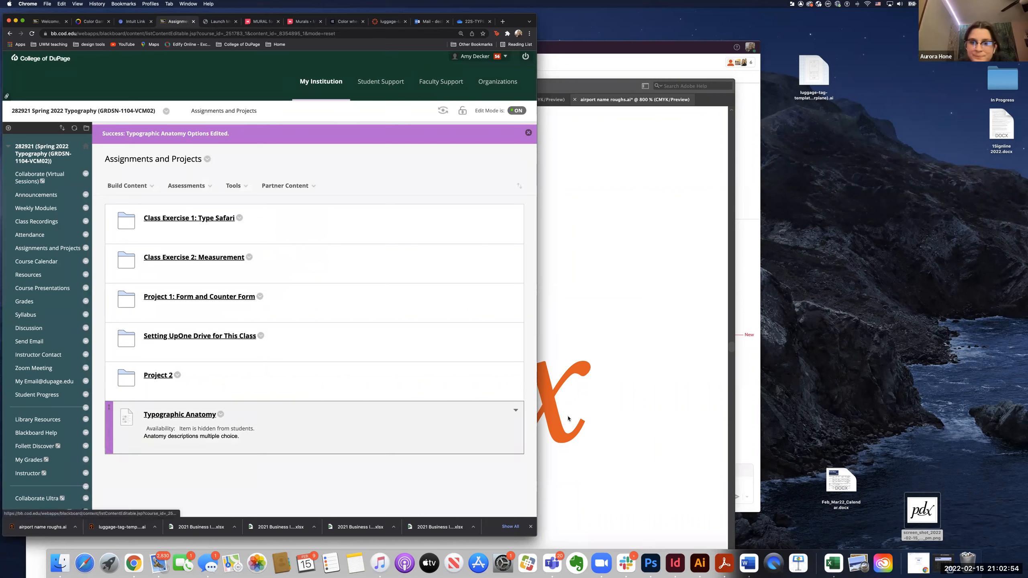
Make the Typographic Anatomy test available to students and switch back to the pdx lettering in Illustrator.
{"action": "left_click", "coordinate": [220, 414]}
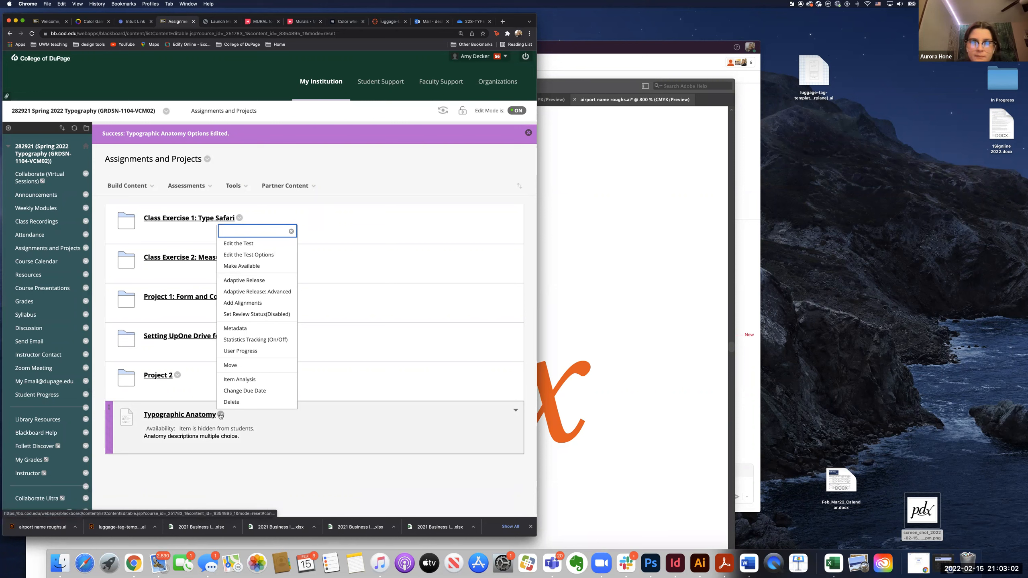
{"action": "left_click", "coordinate": [242, 265]}
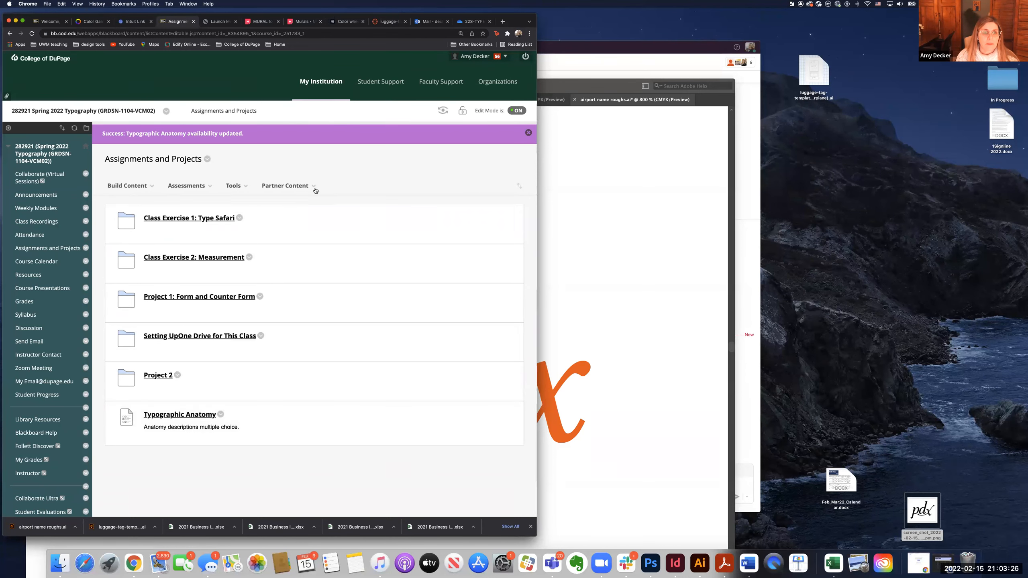
{"action": "left_click", "coordinate": [641, 363]}
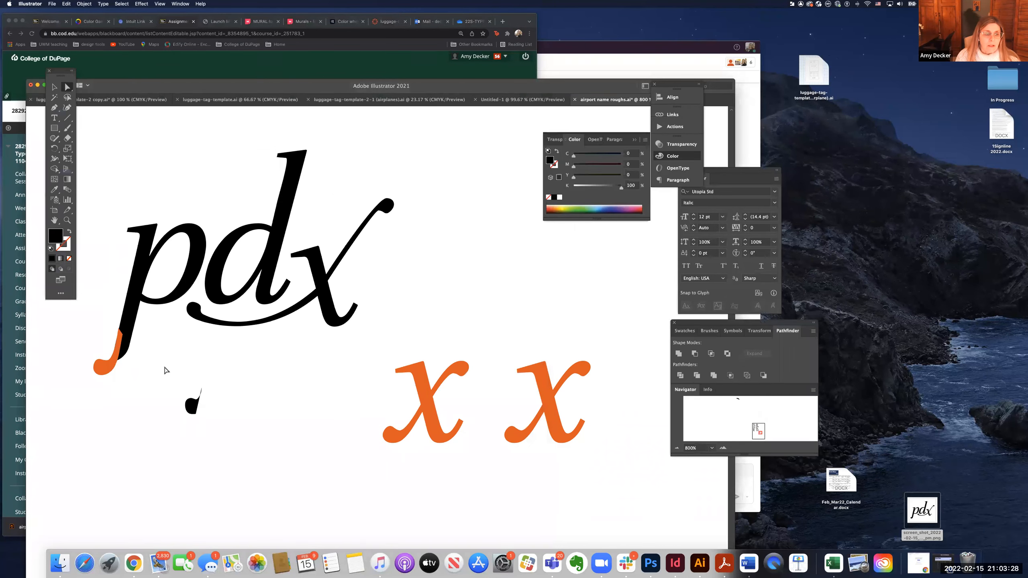
Reshape the lower right edge of the black p's descender so it flows smoothly into the orange curled stroke.
{"action": "left_click", "coordinate": [117, 353]}
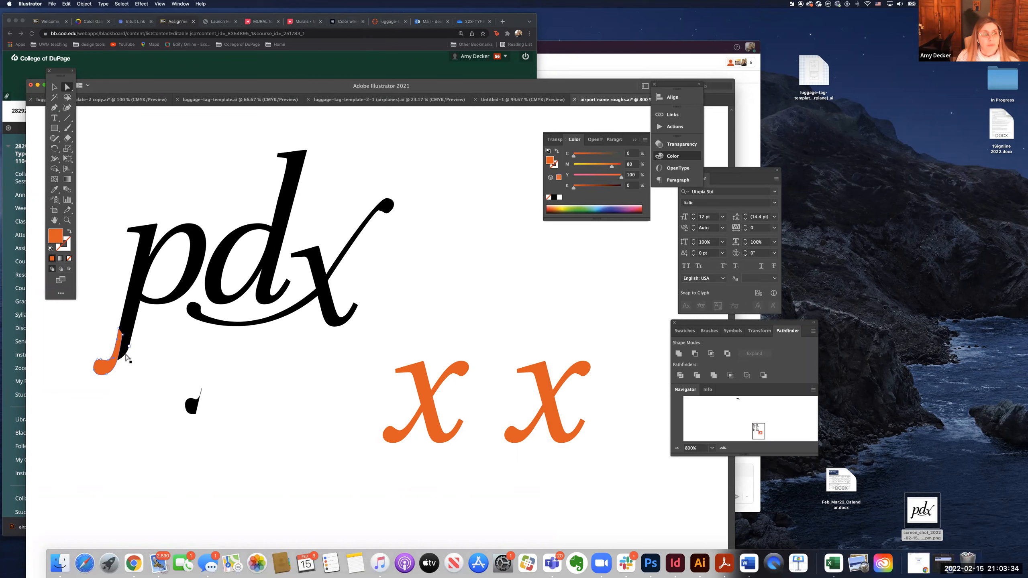
{"action": "key", "text": "super+equal"}
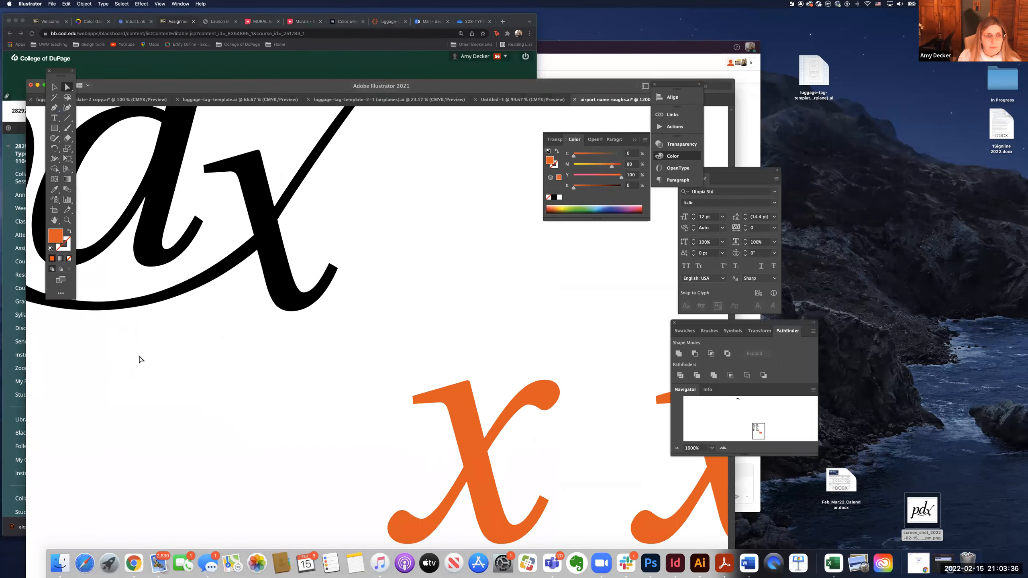
{"action": "left_click_drag", "start_coordinate": [153, 337], "coordinate": [545, 380]}
{"action": "mouse_move", "coordinate": [271, 393]}
{"action": "left_mouse_down"}
{"action": "mouse_move", "coordinate": [310, 351]}
{"action": "mouse_move", "coordinate": [258, 359]}
{"action": "left_mouse_up"}
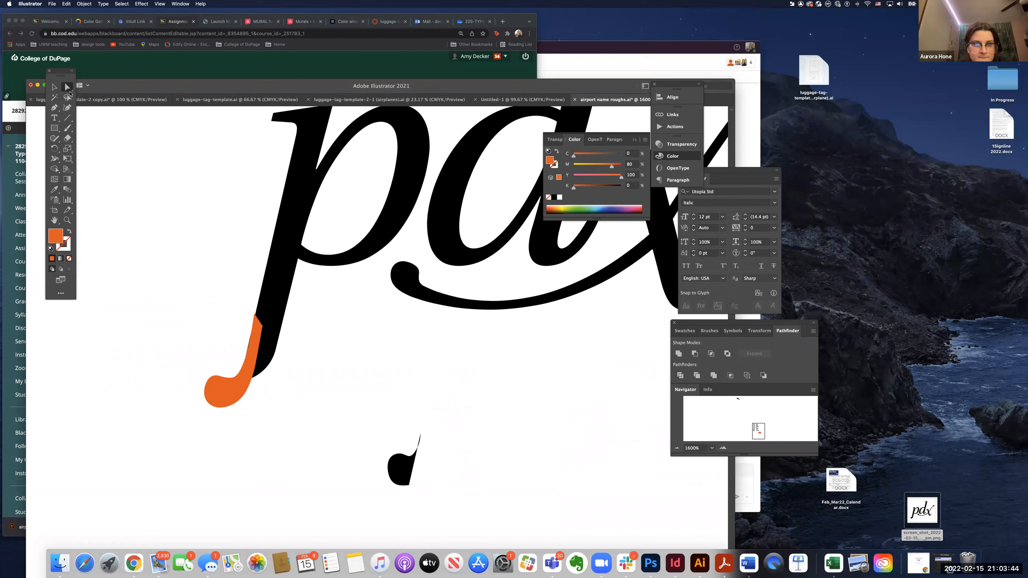
{"action": "left_click", "coordinate": [277, 344]}
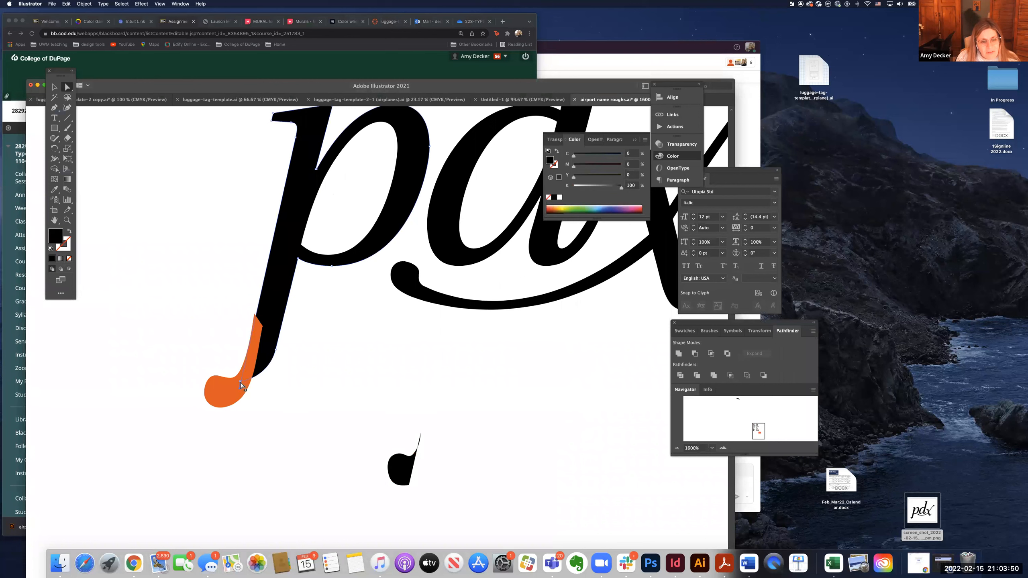
{"action": "left_click_drag", "start_coordinate": [245, 394], "coordinate": [225, 411]}
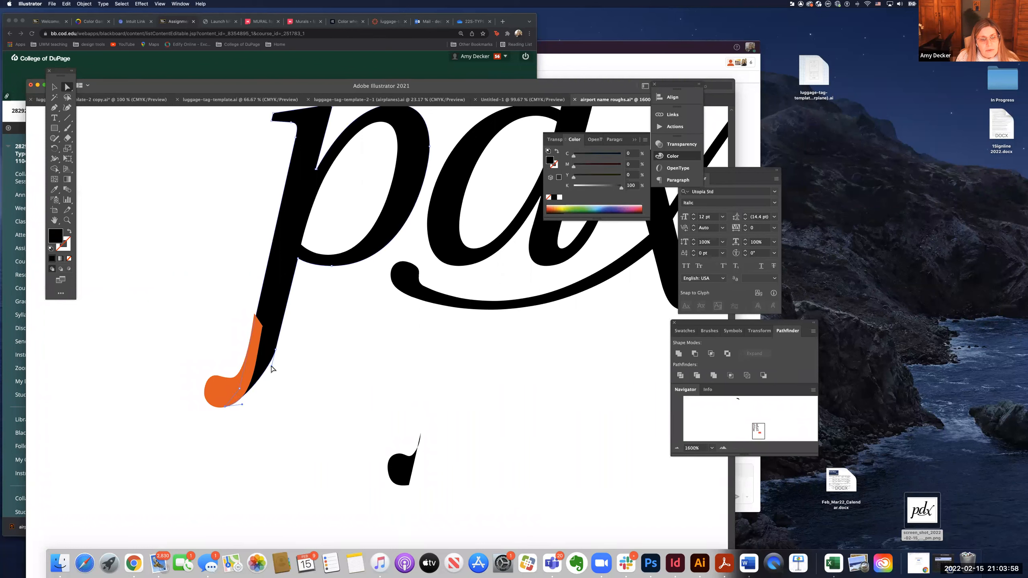
{"action": "left_click_drag", "start_coordinate": [270, 369], "coordinate": [269, 366]}
{"action": "left_click", "coordinate": [307, 372]}
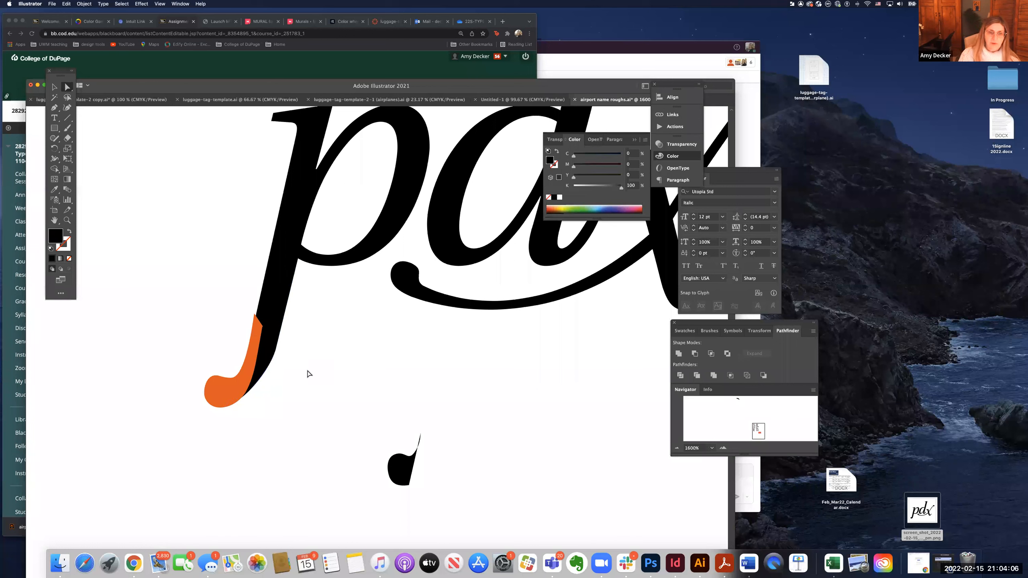
Align the upper tip of the orange curled stroke with the left edge of the p's stem.
{"action": "left_click", "coordinate": [256, 316]}
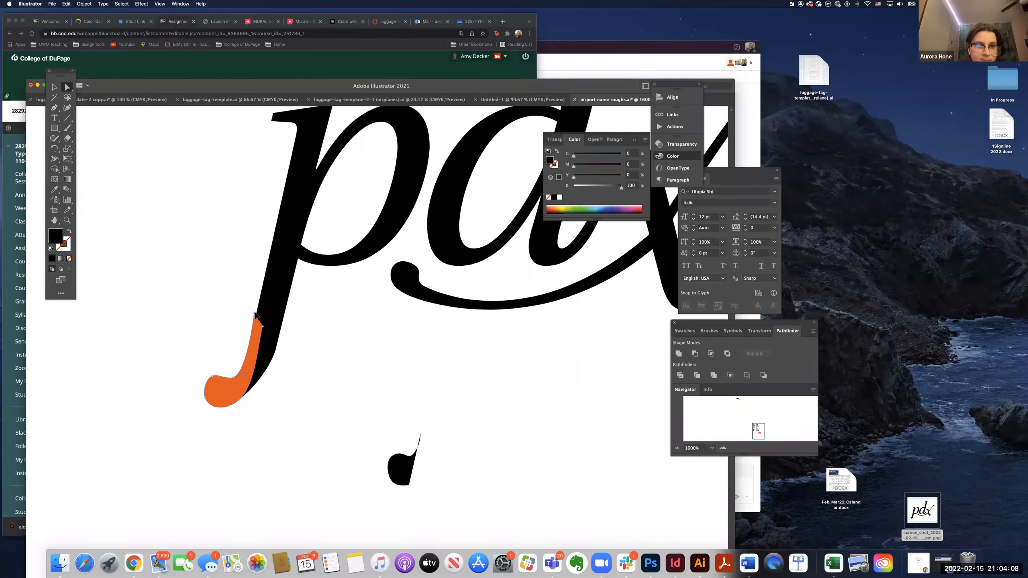
{"action": "left_click_drag", "start_coordinate": [257, 317], "coordinate": [256, 313]}
{"action": "left_click", "coordinate": [327, 335]}
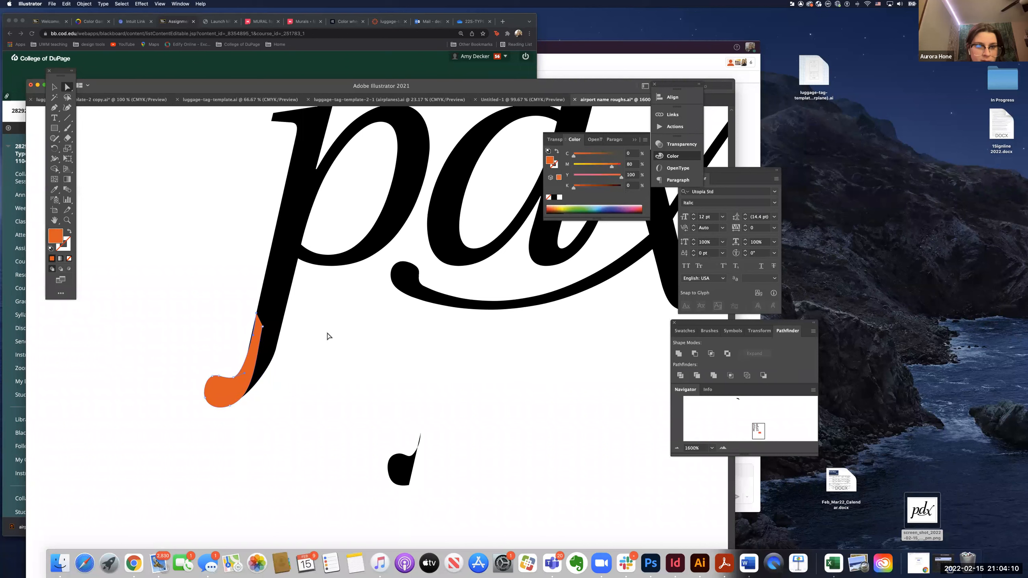
Merge the black p and the orange curled stroke into one shape with Pathfinder Unite.
{"action": "left_click", "coordinate": [267, 346], "text": "shift"}
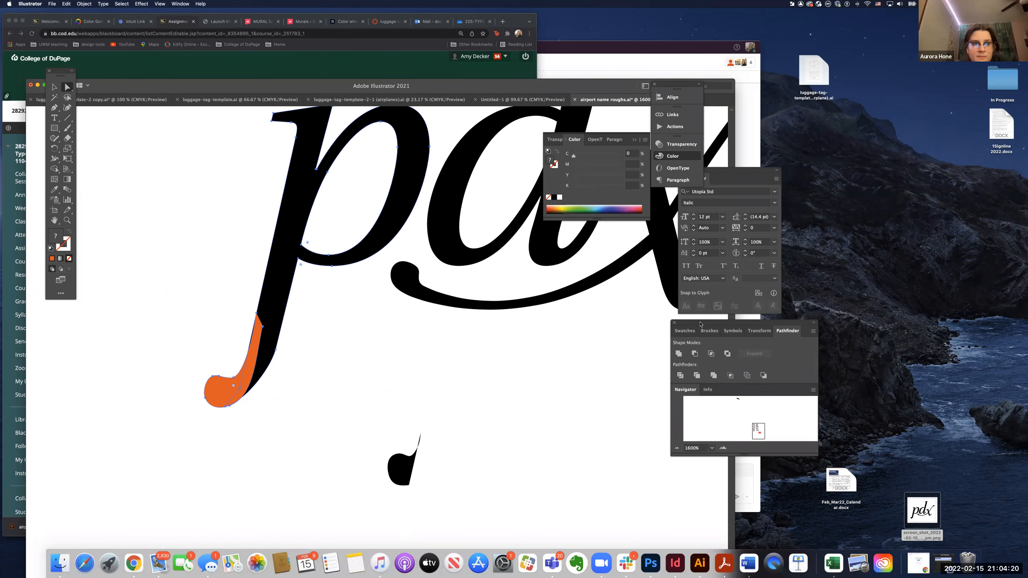
{"action": "left_click_drag", "start_coordinate": [405, 328], "coordinate": [501, 339]}
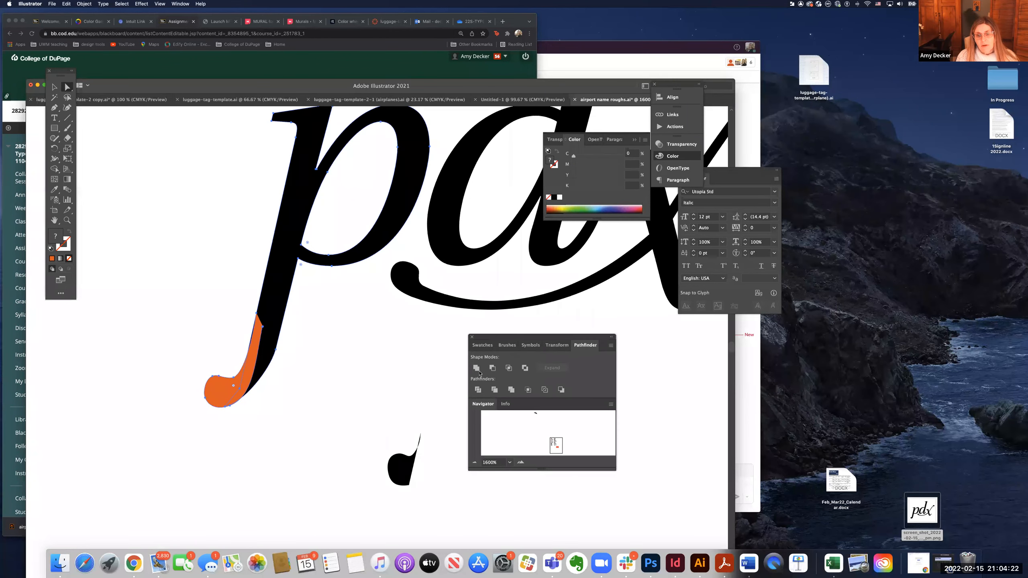
{"action": "left_click", "coordinate": [476, 368]}
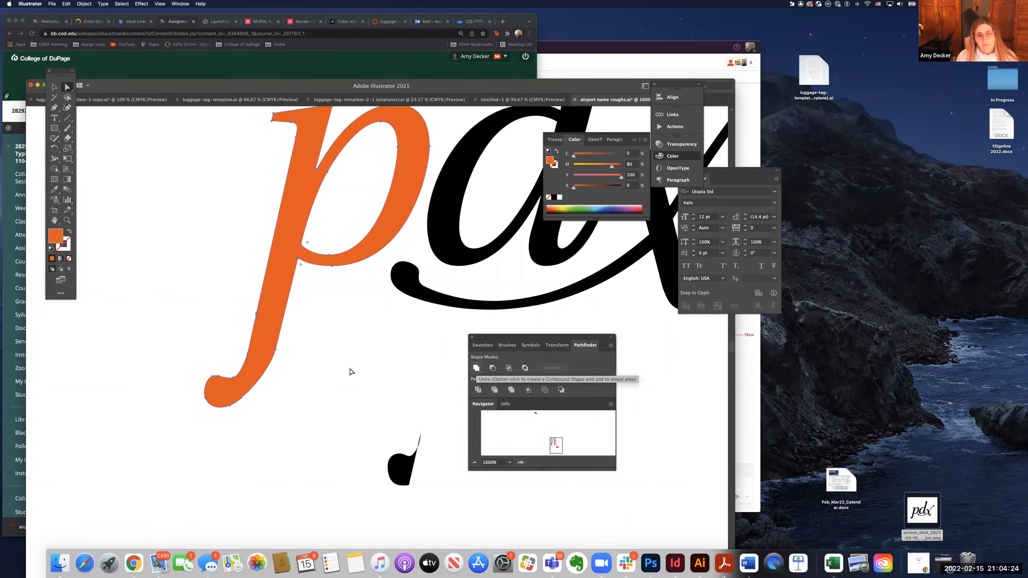
{"action": "left_click", "coordinate": [359, 371]}
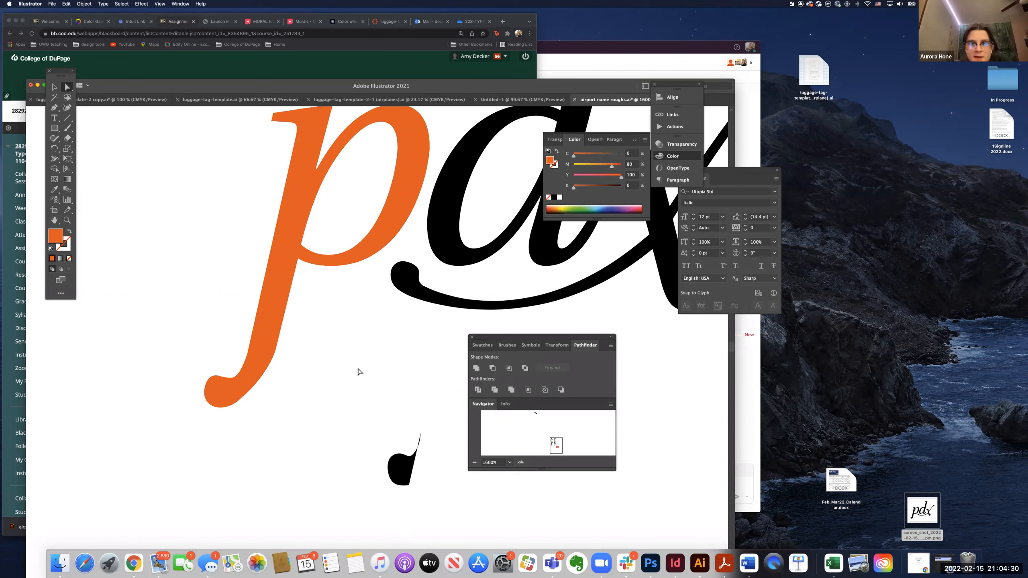
Set the leftover black curl beside the orange p's descender for comparison and refine the curve along the descender's right edge.
{"action": "left_click_drag", "start_coordinate": [403, 478], "coordinate": [203, 350]}
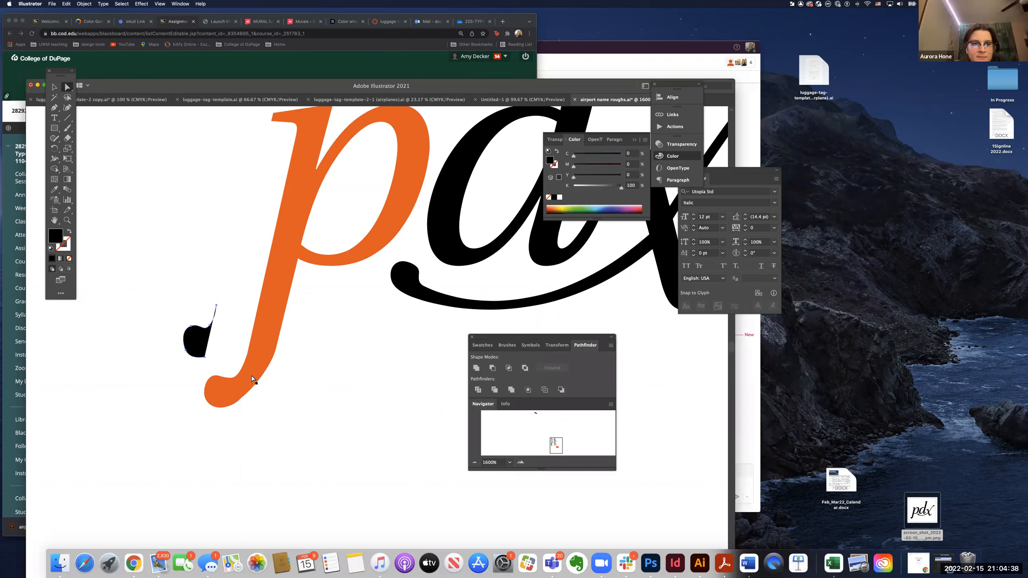
{"action": "left_click", "coordinate": [275, 357]}
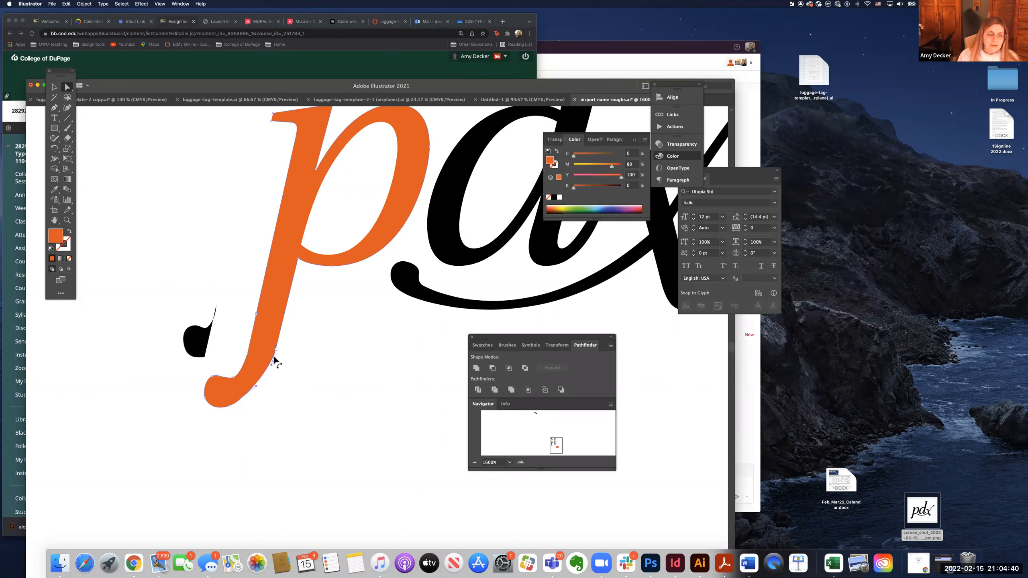
{"action": "left_click", "coordinate": [268, 378]}
{"action": "left_click", "coordinate": [295, 381]}
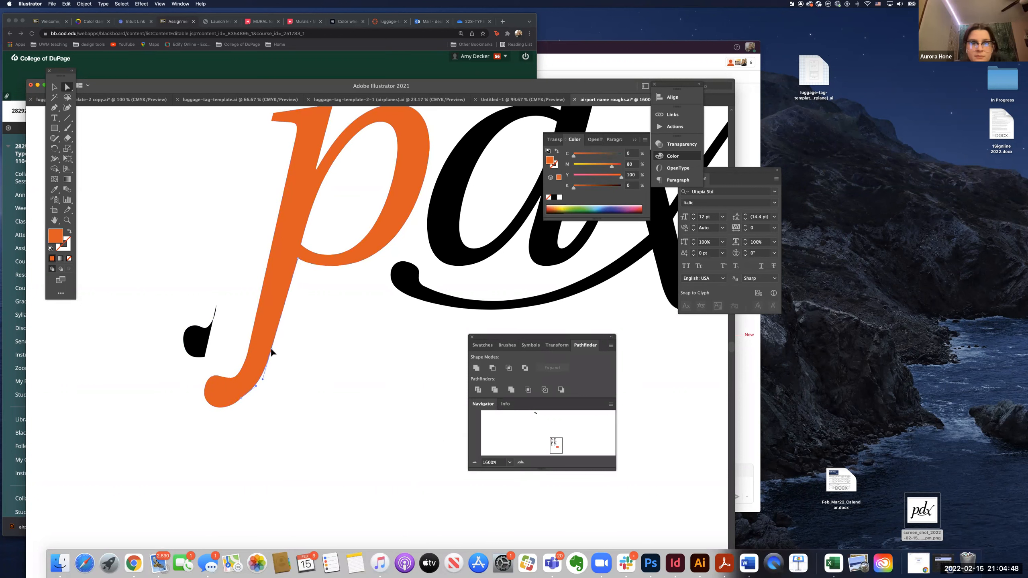
{"action": "left_click", "coordinate": [269, 350]}
{"action": "left_click", "coordinate": [274, 380]}
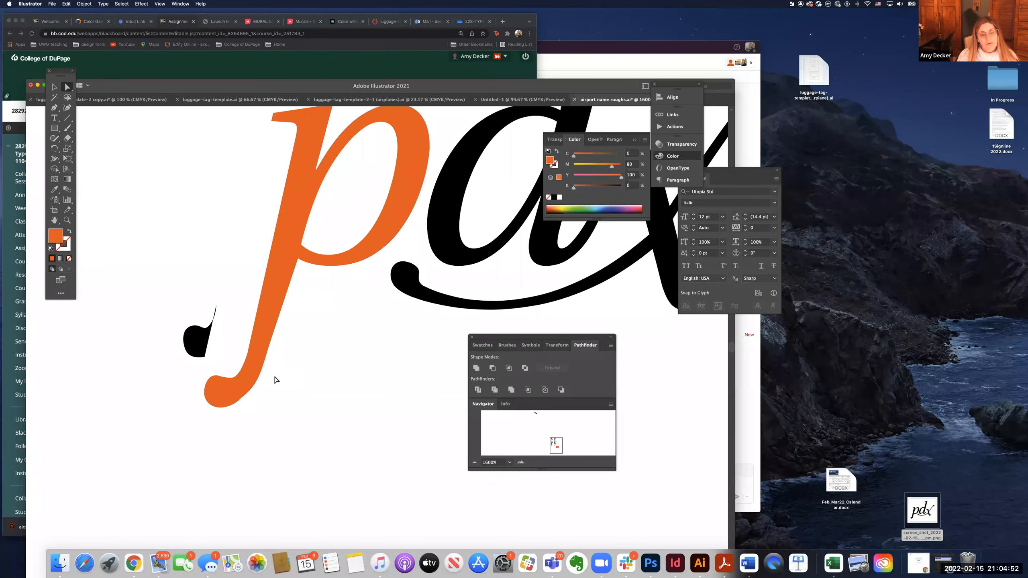
Adjust the inner left curve of the orange p's descender and delete the leftover black curl.
{"action": "left_click", "coordinate": [242, 375]}
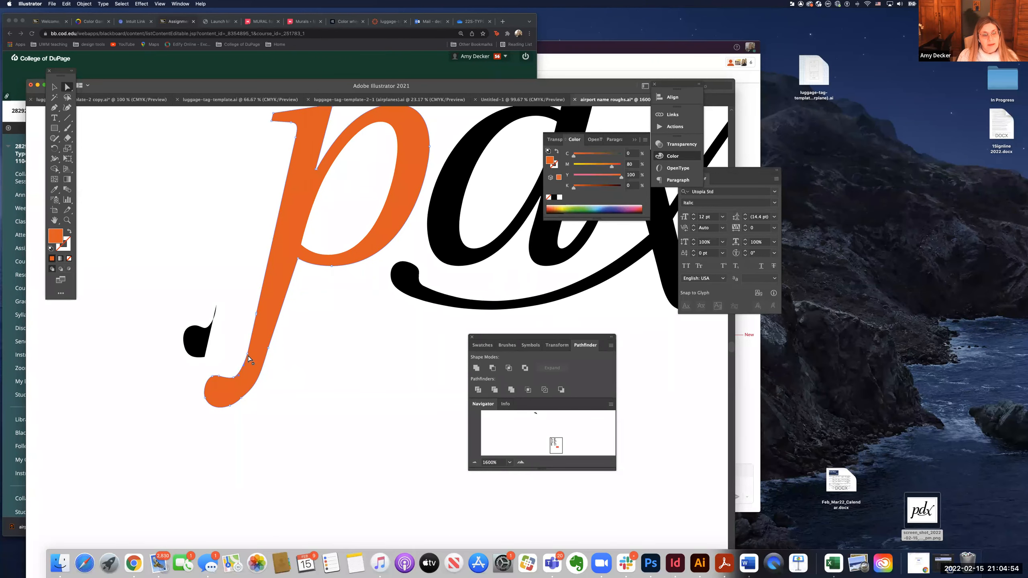
{"action": "left_click", "coordinate": [248, 356]}
{"action": "left_click", "coordinate": [266, 385]}
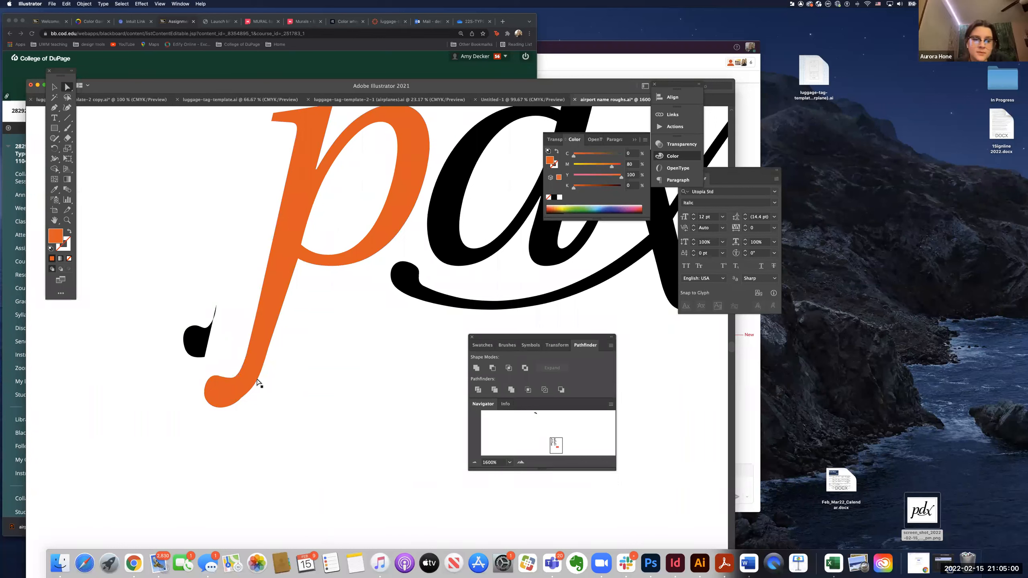
{"action": "left_click", "coordinate": [204, 353]}
{"action": "key", "text": "Delete"}
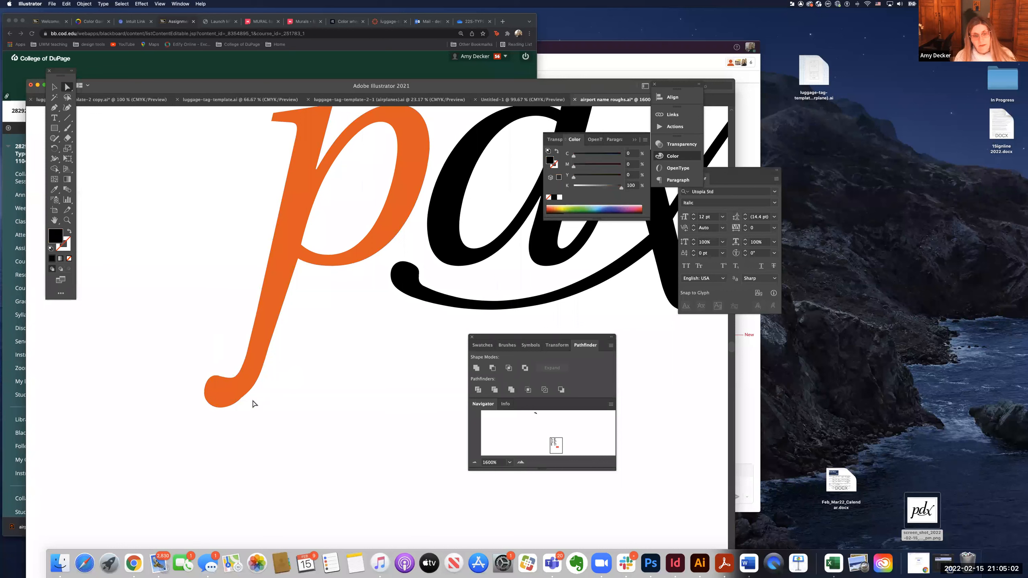
Remove the extra anchor point on the lower right edge of the p's descender and smooth the remaining curve.
{"action": "left_click", "coordinate": [243, 400]}
{"action": "left_click_drag", "start_coordinate": [243, 399], "coordinate": [243, 401]}
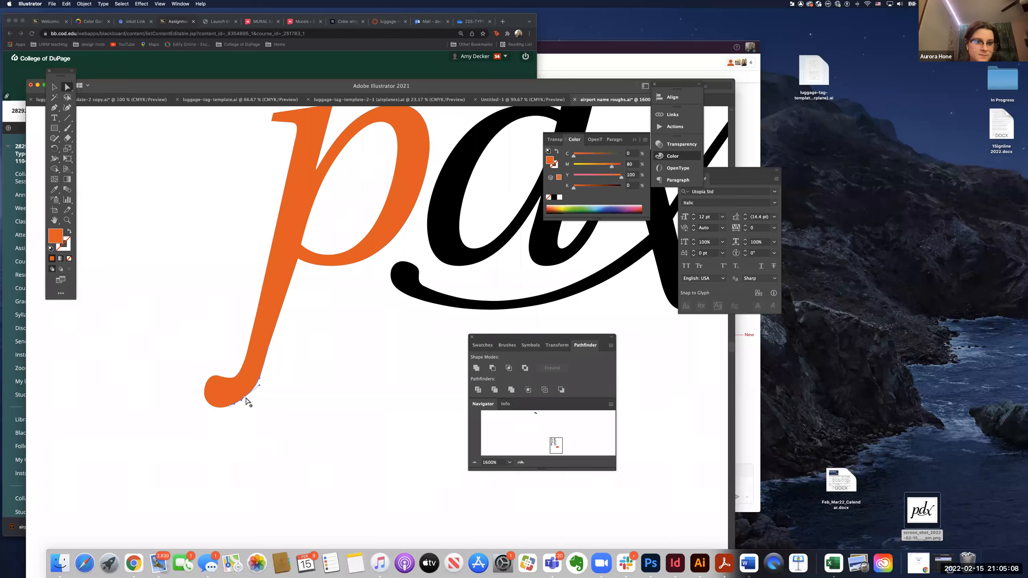
{"action": "left_click", "coordinate": [243, 400]}
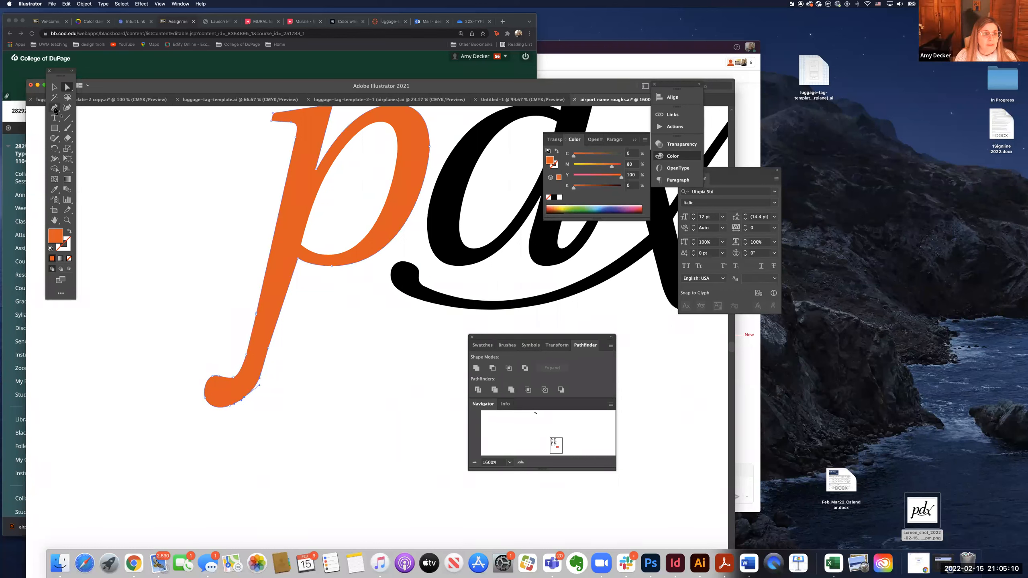
{"action": "left_click_drag", "start_coordinate": [56, 110], "coordinate": [81, 132]}
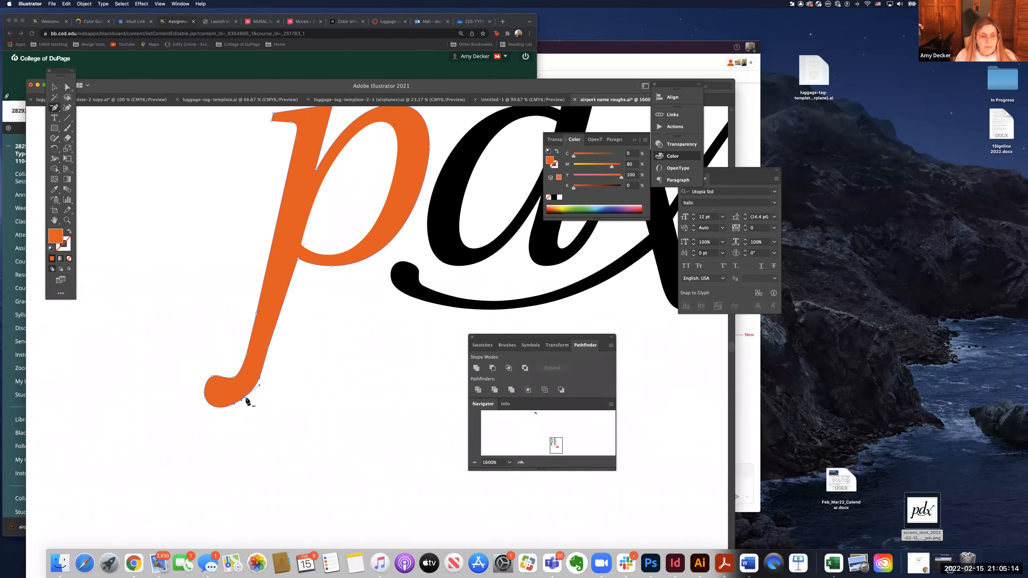
{"action": "left_click", "coordinate": [244, 399]}
{"action": "key", "text": "a"}
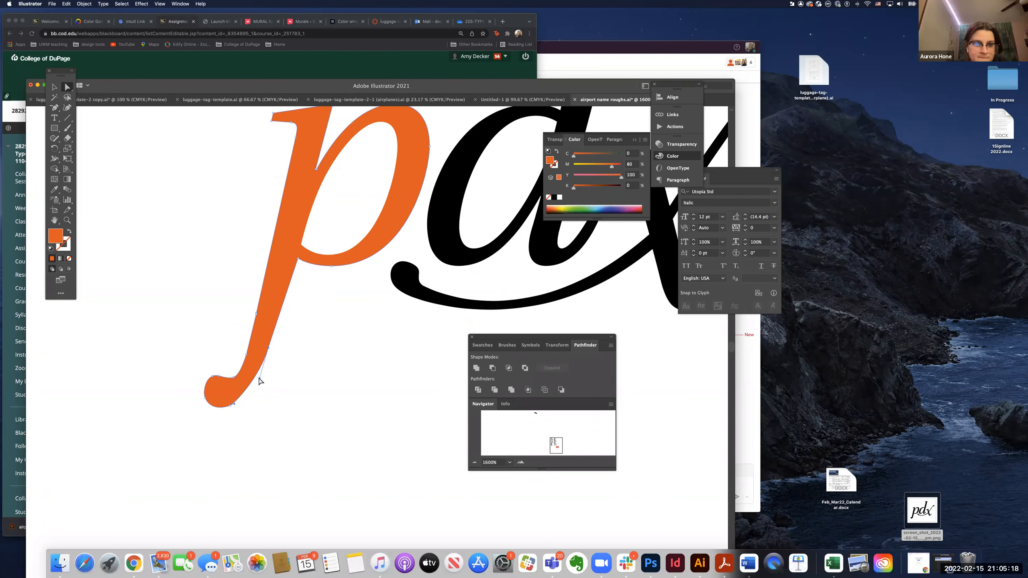
{"action": "left_click_drag", "start_coordinate": [258, 383], "coordinate": [257, 395]}
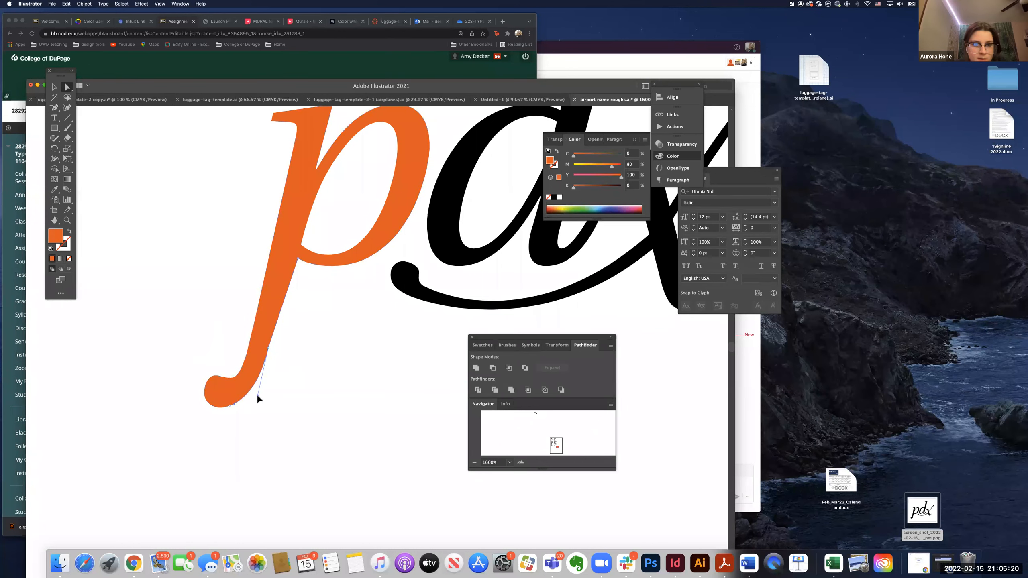
{"action": "left_click", "coordinate": [291, 403]}
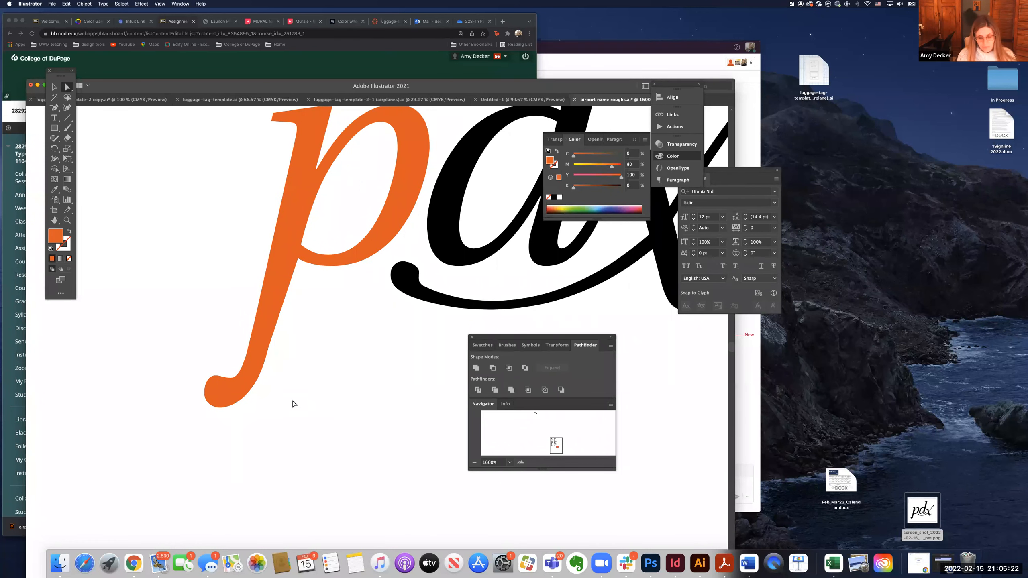
Move the floating Pathfinder panel out of the way and place the spare orange x just below the black x.
{"action": "key", "text": "super+minus"}
{"action": "left_click_drag", "start_coordinate": [305, 402], "coordinate": [207, 374]}
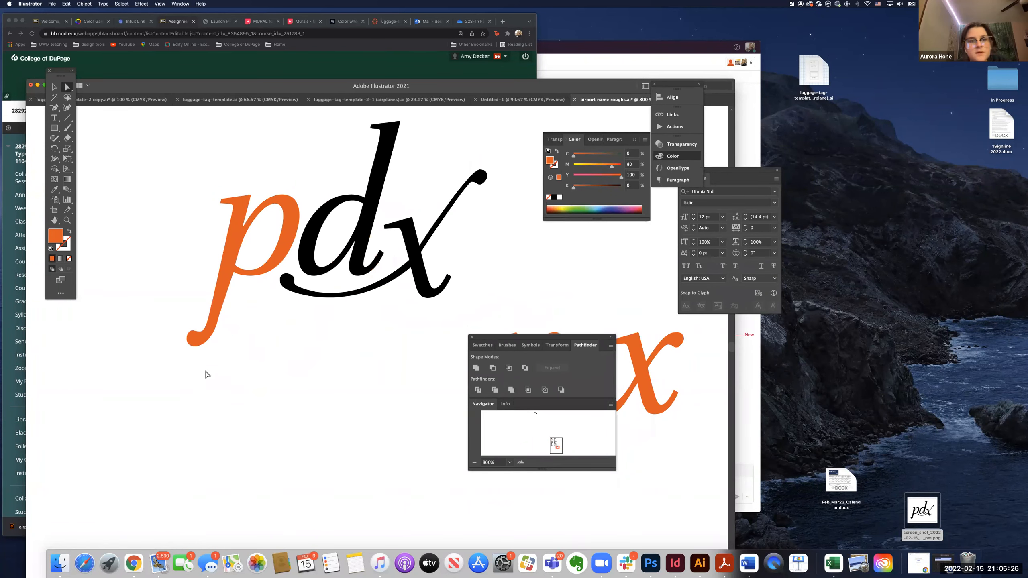
{"action": "left_click_drag", "start_coordinate": [582, 336], "coordinate": [306, 392]}
{"action": "left_click_drag", "start_coordinate": [525, 381], "coordinate": [398, 348]}
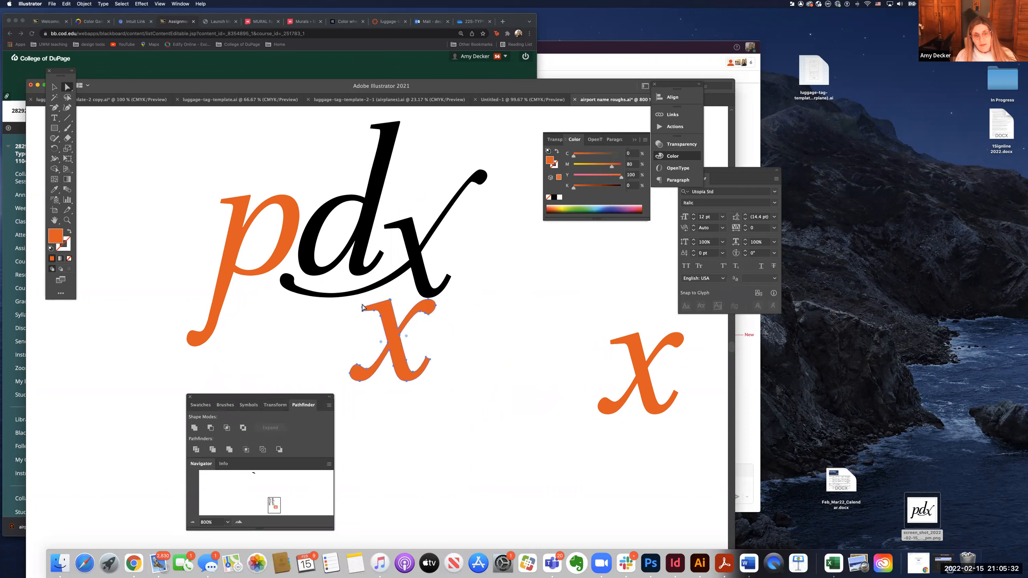
{"action": "left_click_drag", "start_coordinate": [402, 343], "coordinate": [479, 334]}
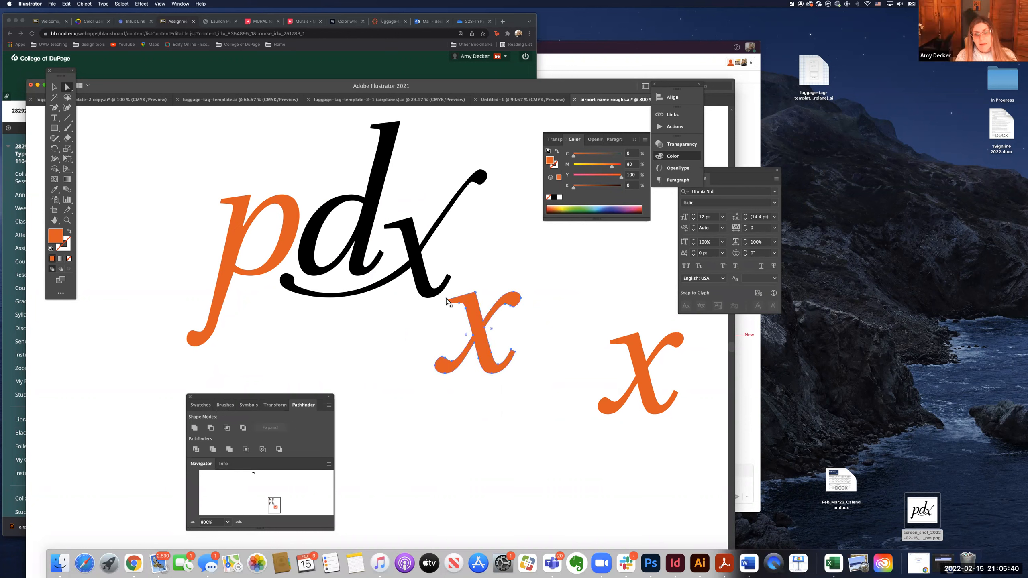
{"action": "left_click_drag", "start_coordinate": [471, 319], "coordinate": [461, 347]}
Delete all of the spare orange x except its upper right terminal and place that piece over the black x's upper tip.
{"action": "left_click_drag", "start_coordinate": [416, 316], "coordinate": [477, 426]}
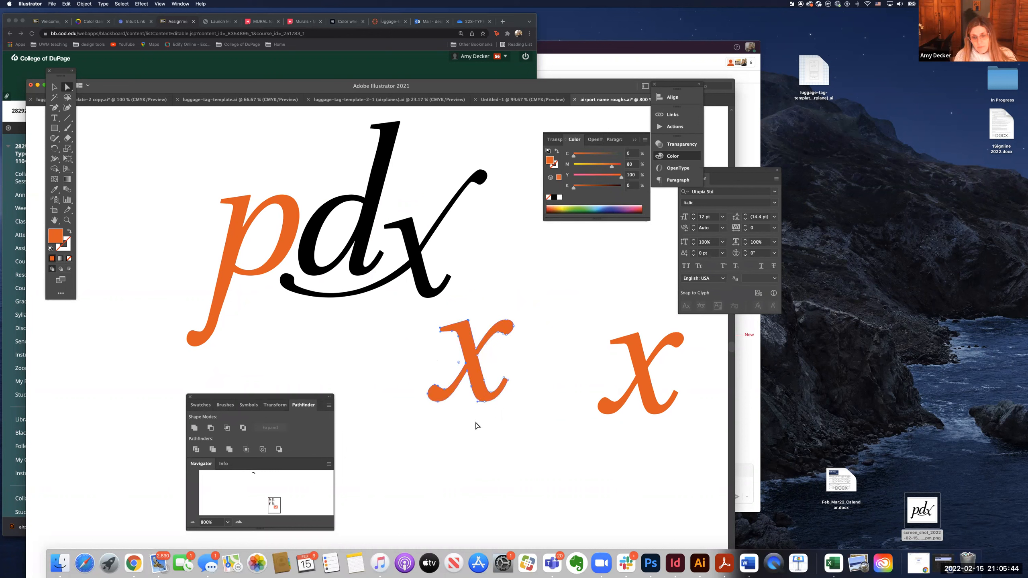
{"action": "key", "text": "Delete"}
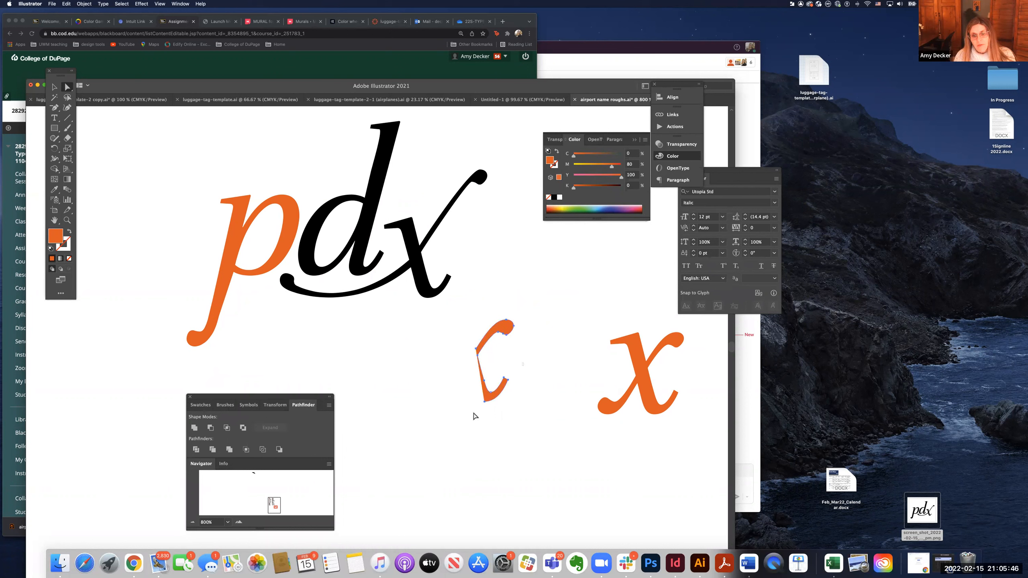
{"action": "left_click_drag", "start_coordinate": [474, 416], "coordinate": [475, 417]}
{"action": "key", "text": "Delete"}
{"action": "left_click_drag", "start_coordinate": [516, 333], "coordinate": [482, 181]}
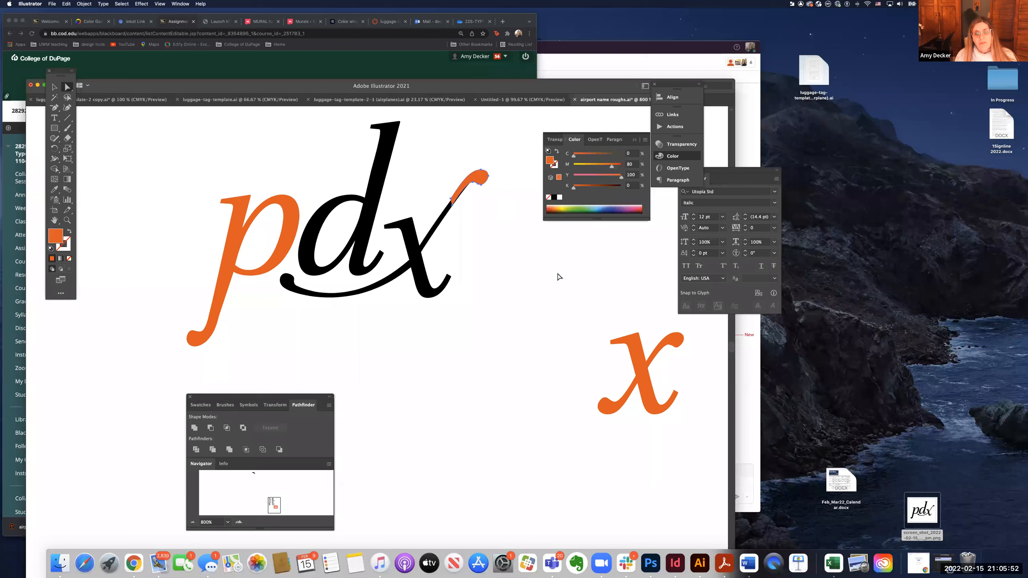
Duplicate the orange terminal, rotate the copy half a turn, and place it on the left end of the black x's swash.
{"action": "left_click_drag", "start_coordinate": [478, 182], "coordinate": [491, 227]}
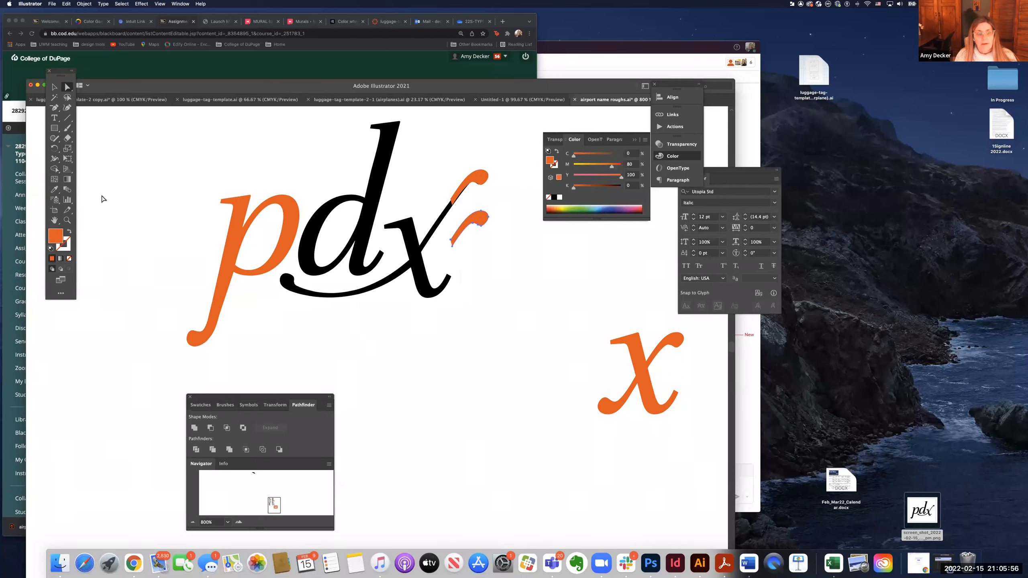
{"action": "key", "text": "r"}
{"action": "left_click_drag", "start_coordinate": [527, 250], "coordinate": [381, 211]}
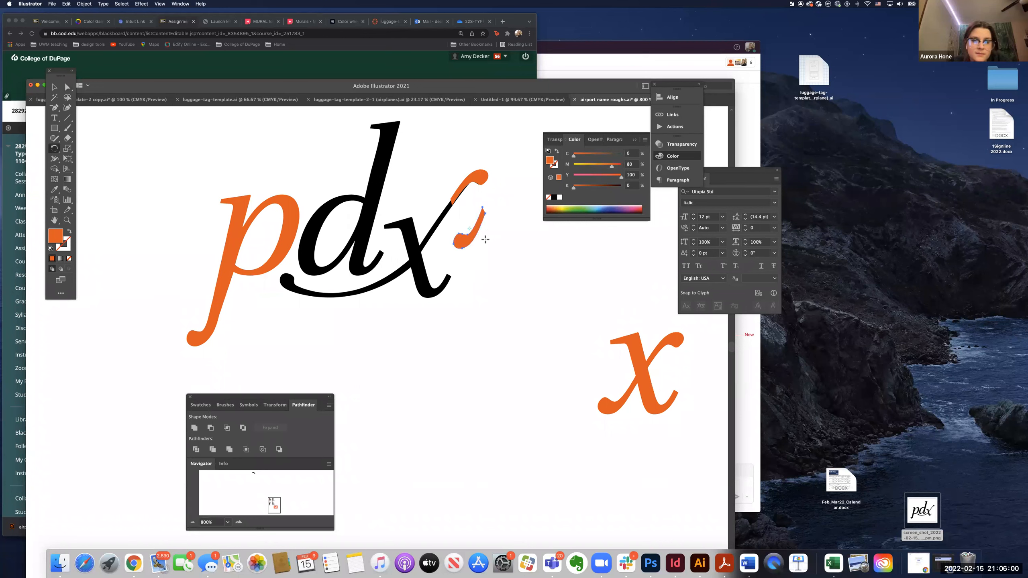
{"action": "left_click", "coordinate": [56, 87]}
{"action": "left_click_drag", "start_coordinate": [467, 237], "coordinate": [295, 281]}
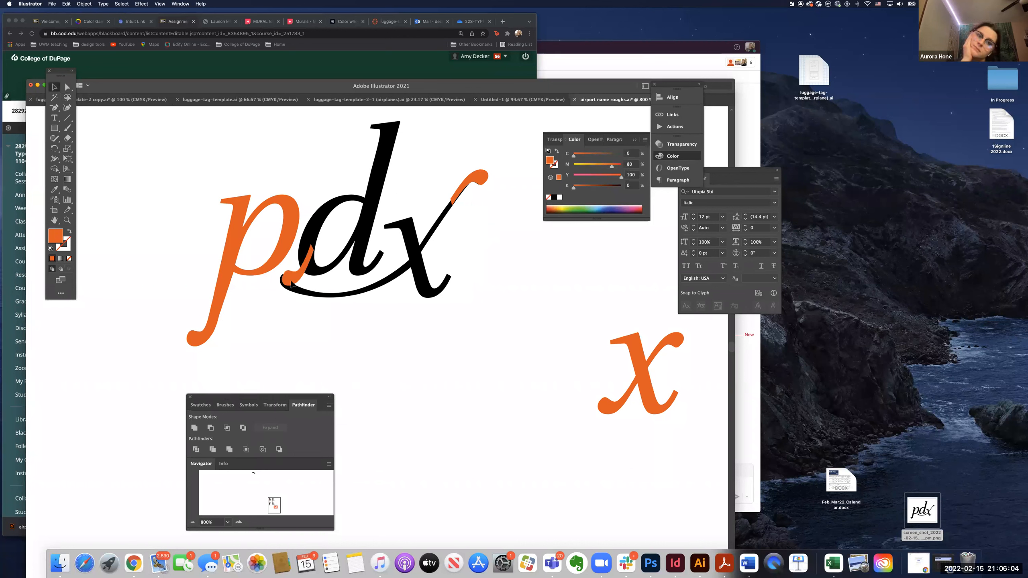
Rotate the copied orange terminal to follow the swash's curve and align it with the swash's rounded left end.
{"action": "left_click", "coordinate": [54, 149]}
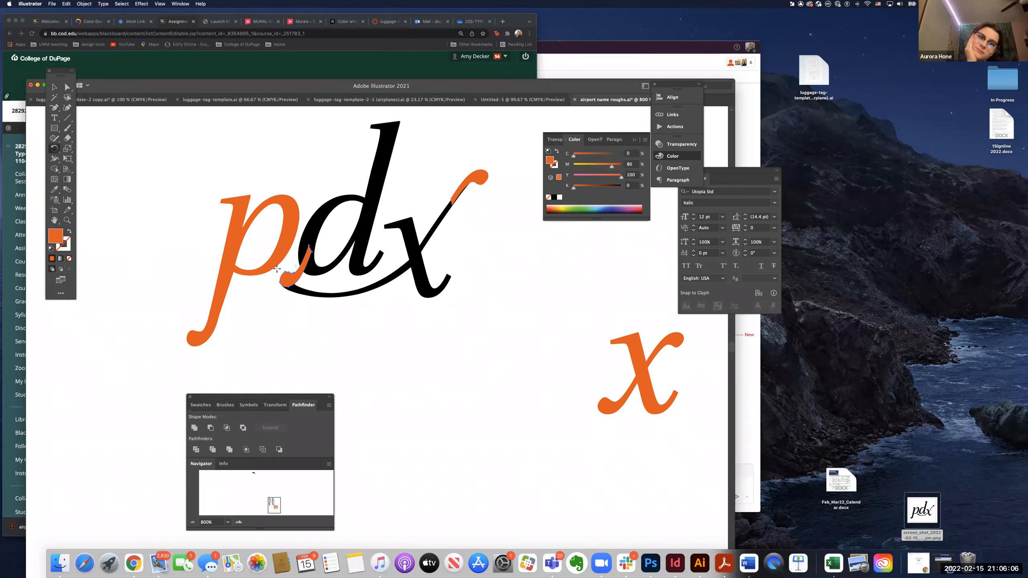
{"action": "left_click_drag", "start_coordinate": [326, 270], "coordinate": [285, 292]}
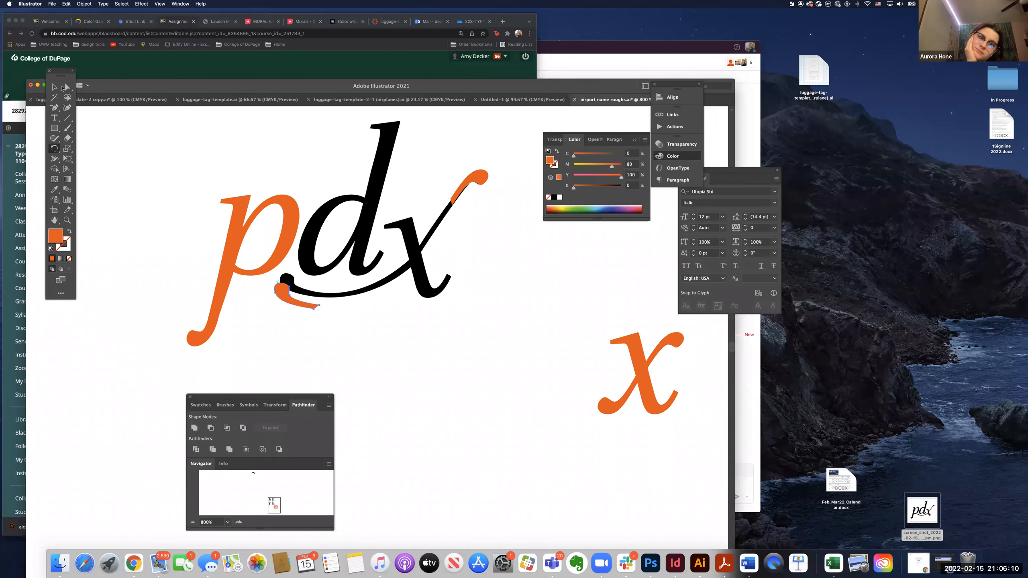
{"action": "key", "text": "v"}
{"action": "left_click_drag", "start_coordinate": [282, 291], "coordinate": [286, 287]}
Reshape the black x's swash with Direct Selection so its curve flows into the orange terminal at its left end.
{"action": "left_click", "coordinate": [339, 297]}
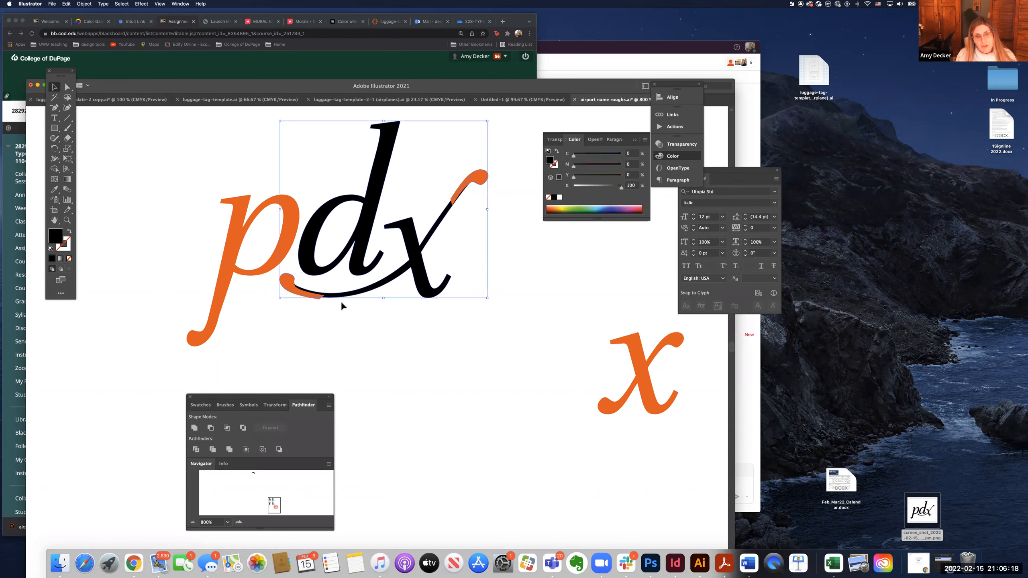
{"action": "left_click", "coordinate": [67, 88]}
{"action": "left_click", "coordinate": [270, 295]}
{"action": "mouse_move", "coordinate": [283, 283]}
{"action": "left_mouse_down"}
{"action": "mouse_move", "coordinate": [282, 301]}
{"action": "mouse_move", "coordinate": [285, 280]}
{"action": "left_mouse_up"}
{"action": "left_click", "coordinate": [353, 296]}
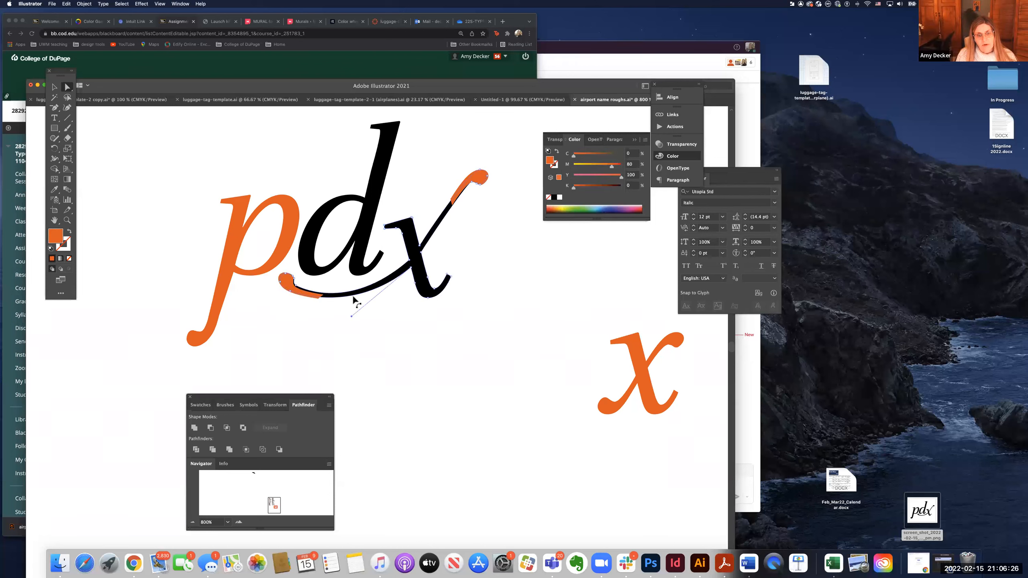
{"action": "mouse_move", "coordinate": [351, 319]}
{"action": "left_mouse_down"}
{"action": "mouse_move", "coordinate": [329, 321]}
{"action": "mouse_move", "coordinate": [338, 320]}
{"action": "left_mouse_up"}
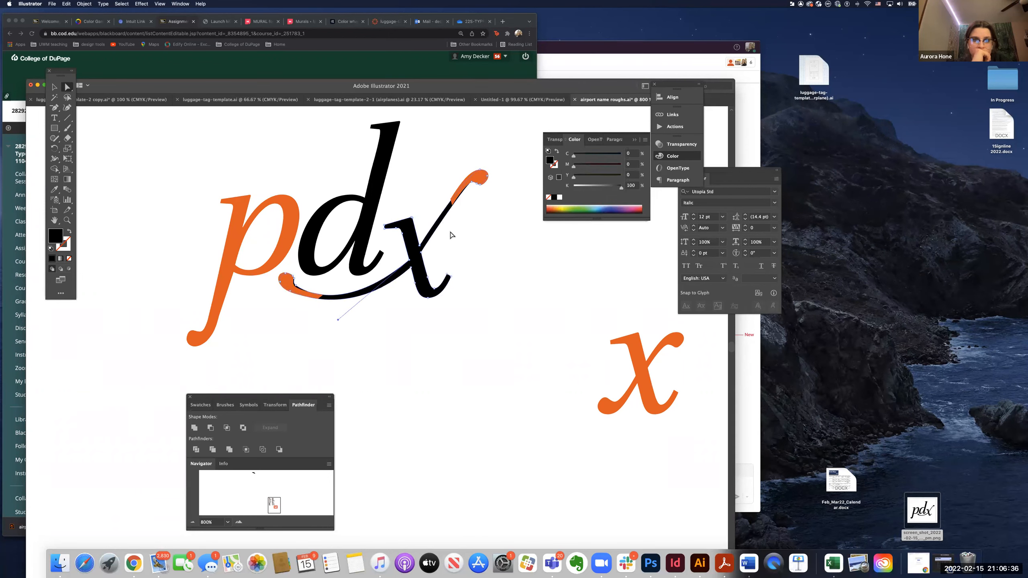
{"action": "left_click", "coordinate": [510, 488]}
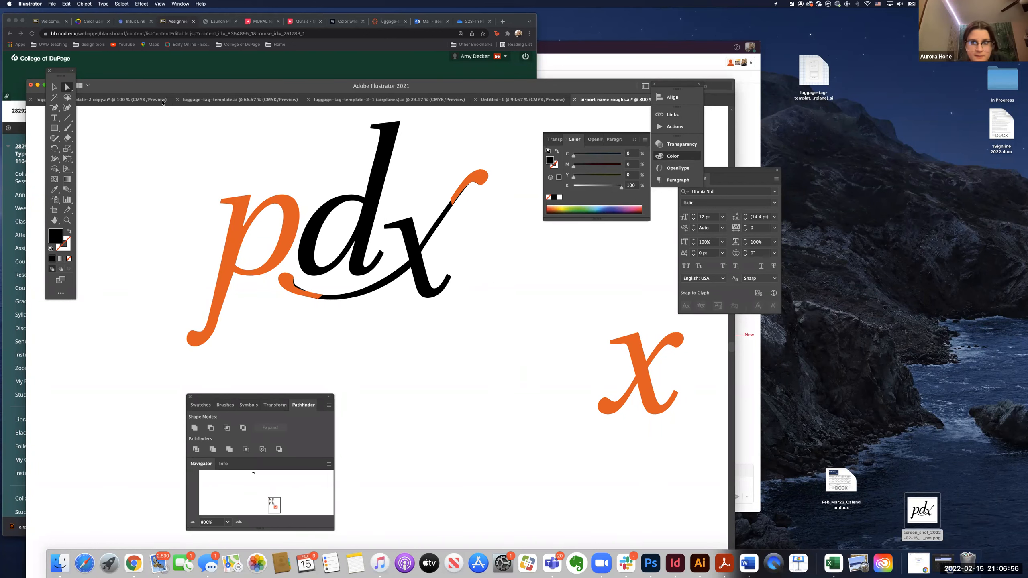
Close the open Illustrator documents, discarding the changes to airport name roughs.ai and luggage-tag-template-2 copy.ai.
{"action": "left_click_drag", "start_coordinate": [157, 89], "coordinate": [132, 77]}
{"action": "key", "text": "super+w"}
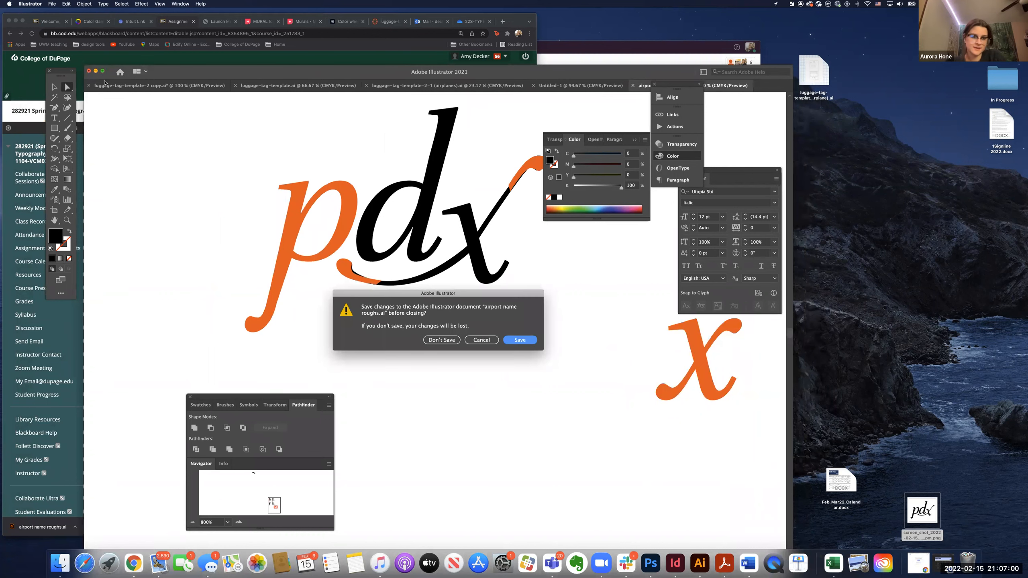
{"action": "left_click", "coordinate": [441, 339]}
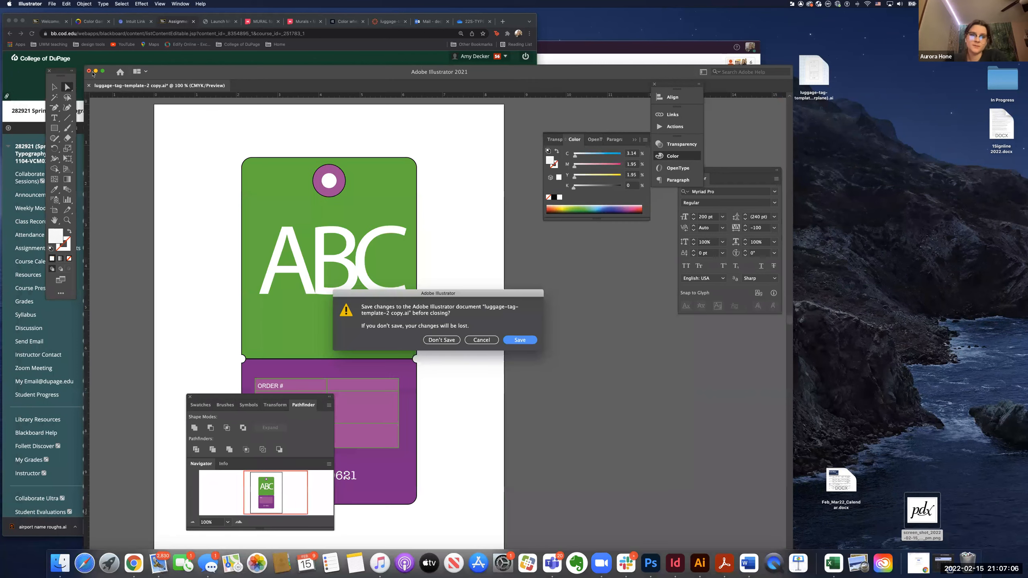
{"action": "left_click", "coordinate": [446, 343]}
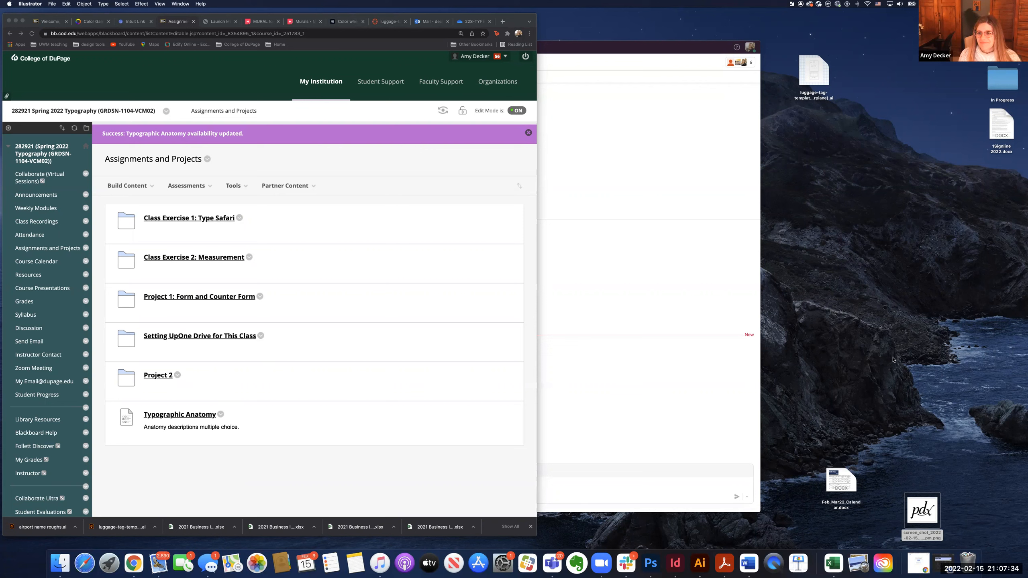
Switch to the COD Typography workspace in Slack and move its window clear of most of the Blackboard page.
{"action": "left_click", "coordinate": [549, 48]}
{"action": "left_click_drag", "start_coordinate": [77, 67], "coordinate": [96, 76]}
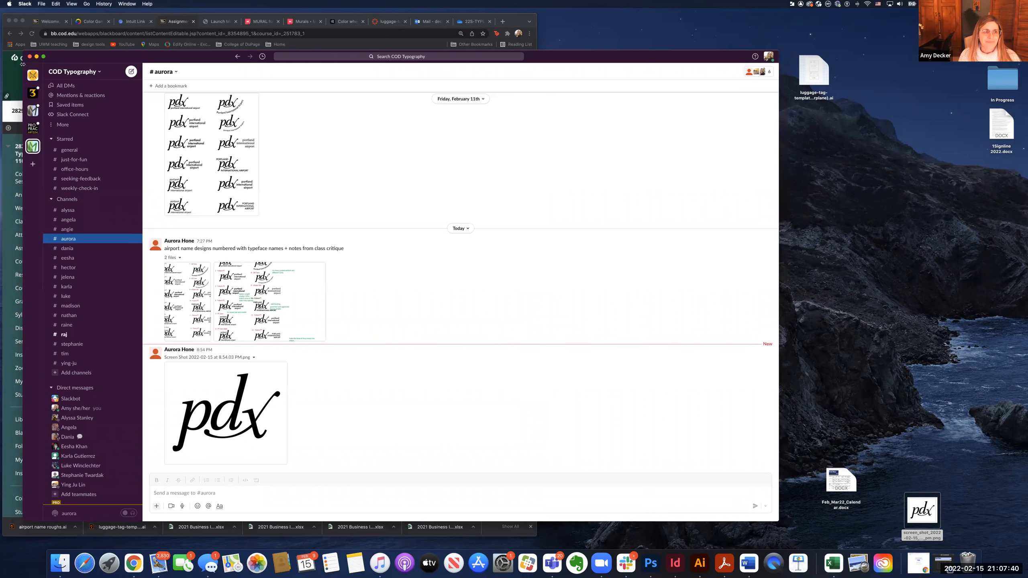
{"action": "left_click_drag", "start_coordinate": [52, 66], "coordinate": [457, 56]}
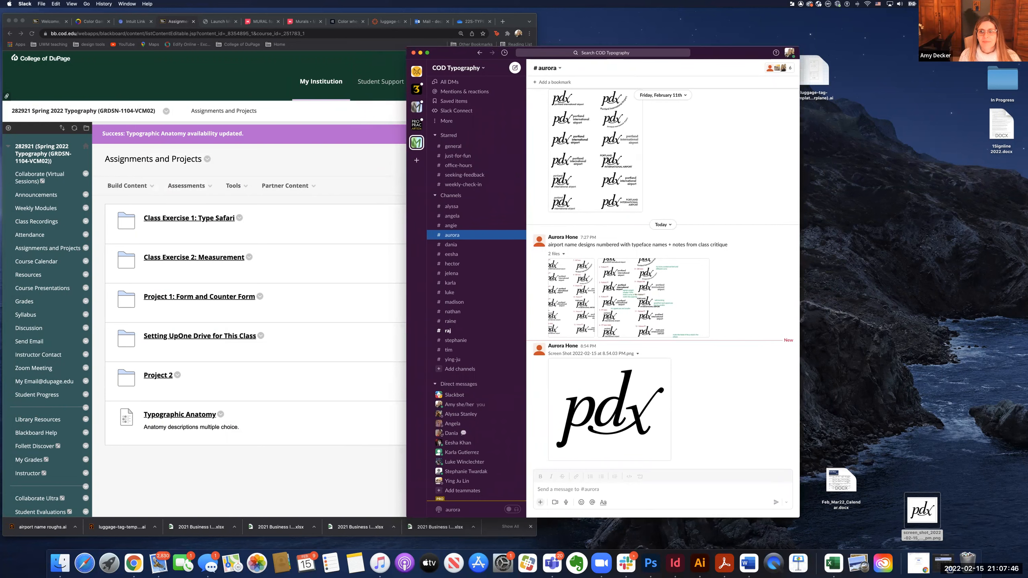
{"action": "left_click_drag", "start_coordinate": [726, 58], "coordinate": [806, 34]}
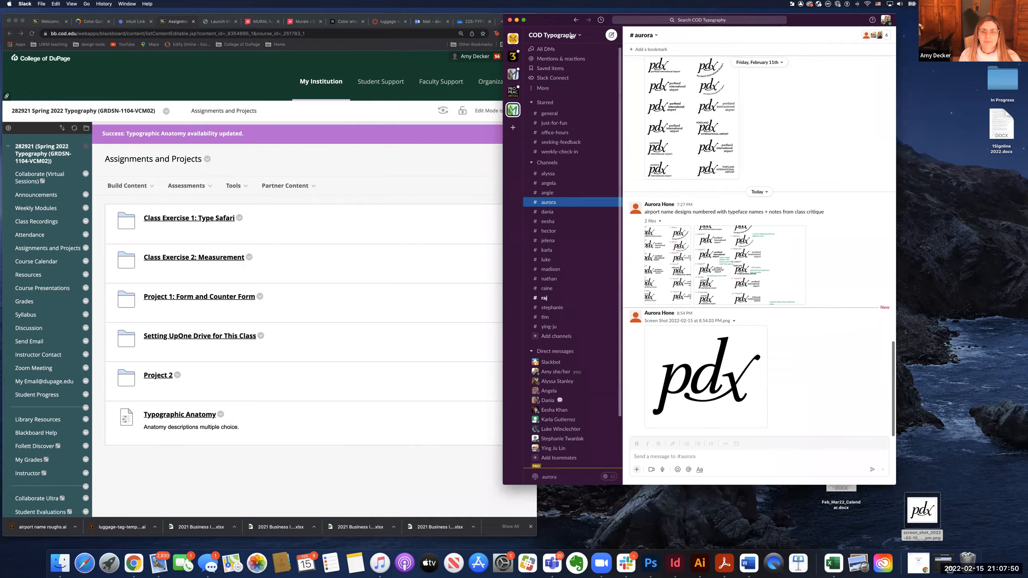